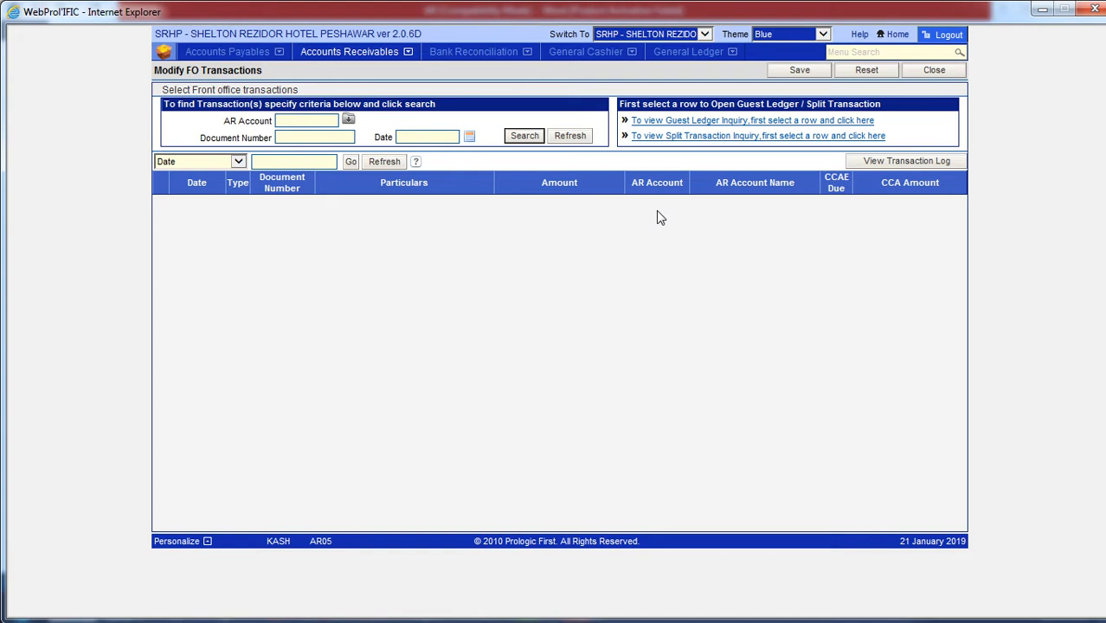
Try to set 21/01/2019 as the date for transferring front office transactions in Transfer FO Transactions
left_click(934, 71)
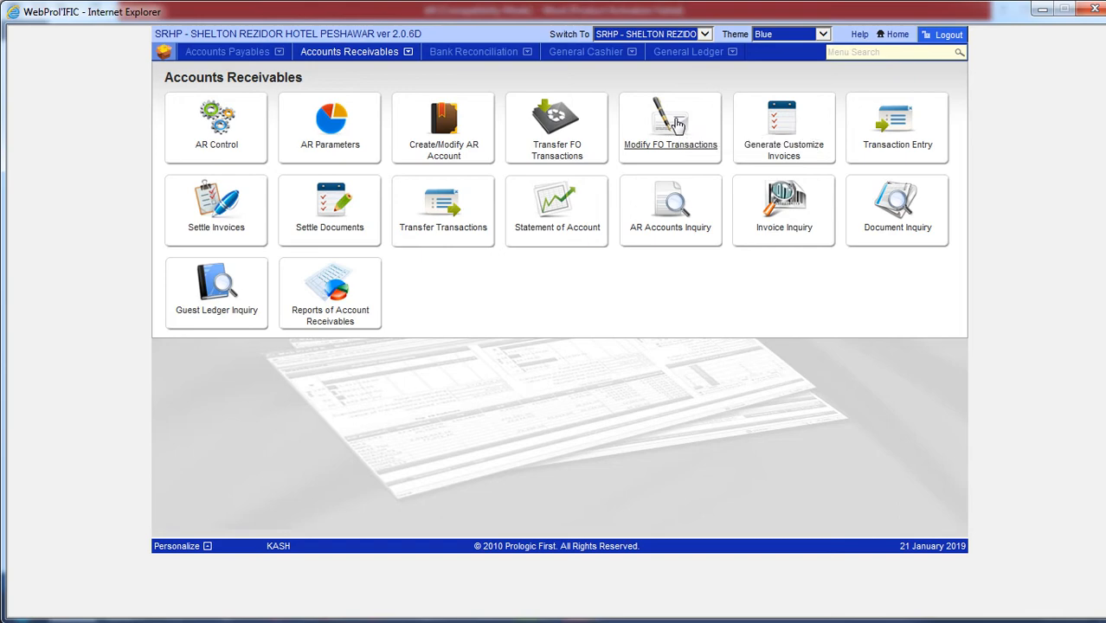
left_click(557, 134)
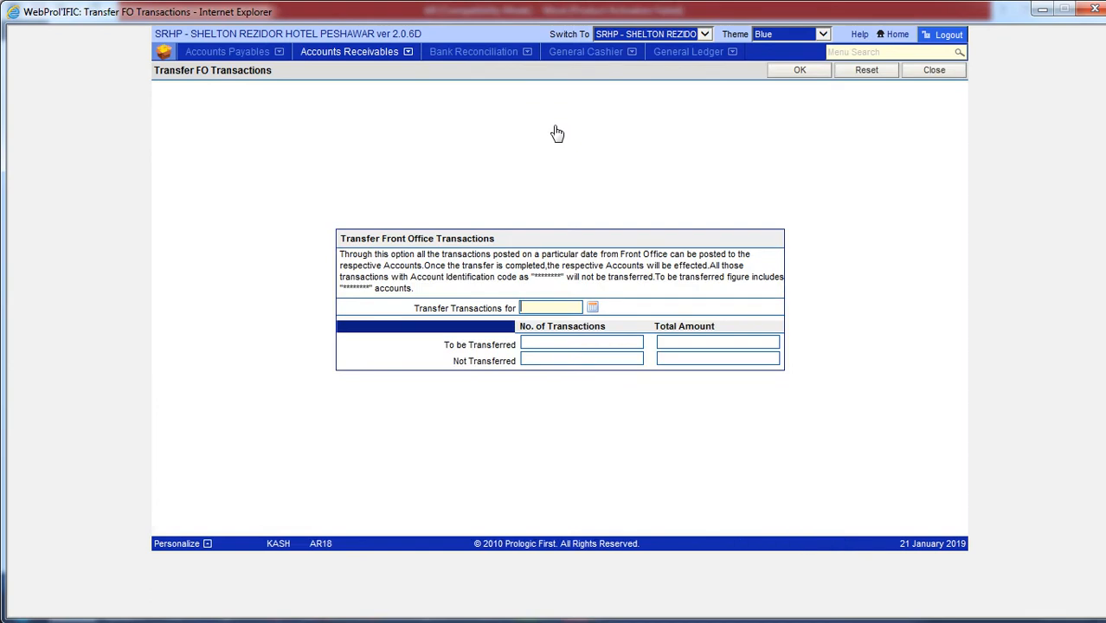
left_click(593, 309)
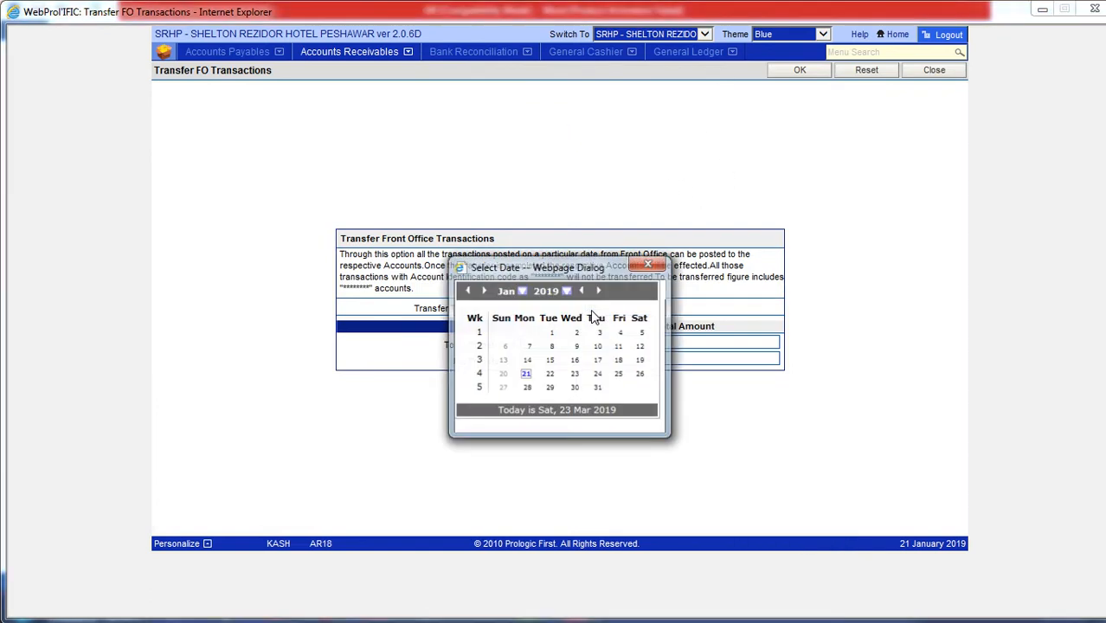
left_click(526, 376)
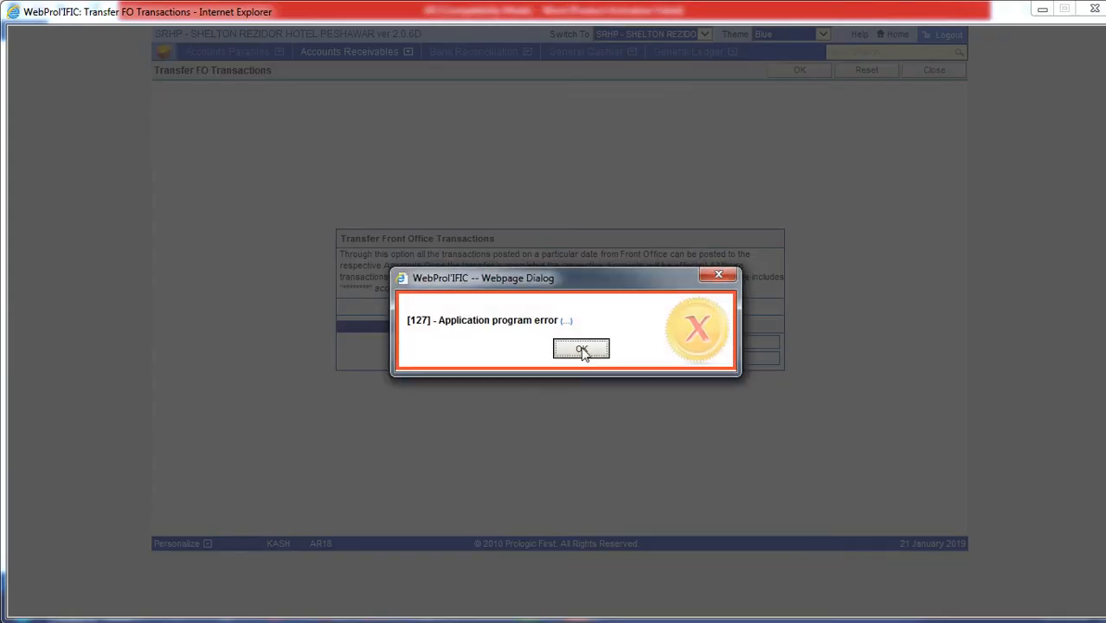
left_click(593, 348)
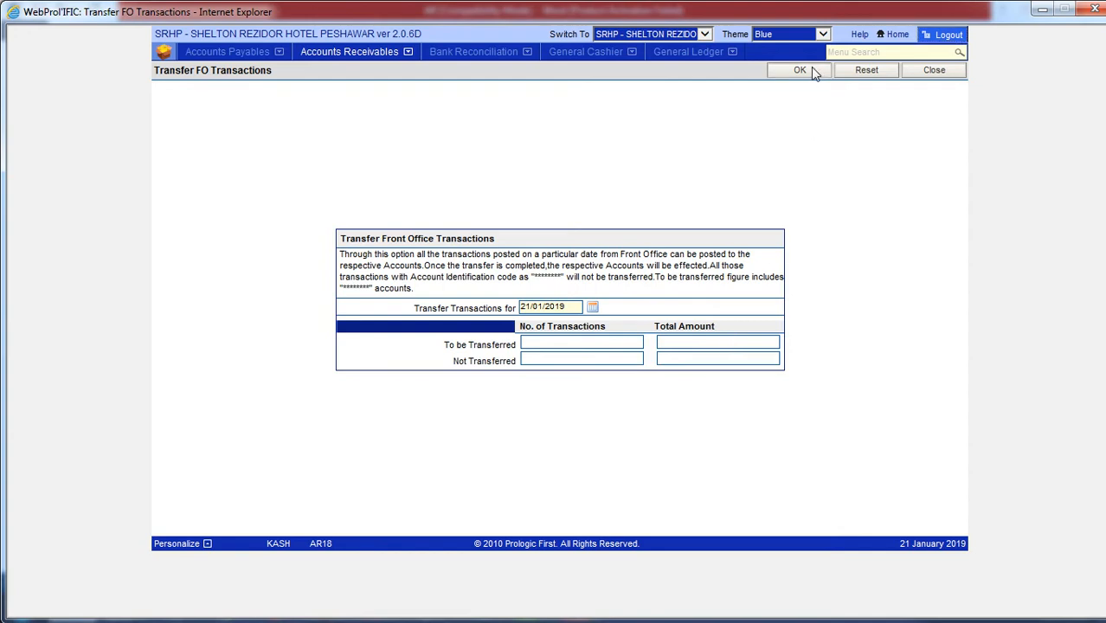
left_click(937, 71)
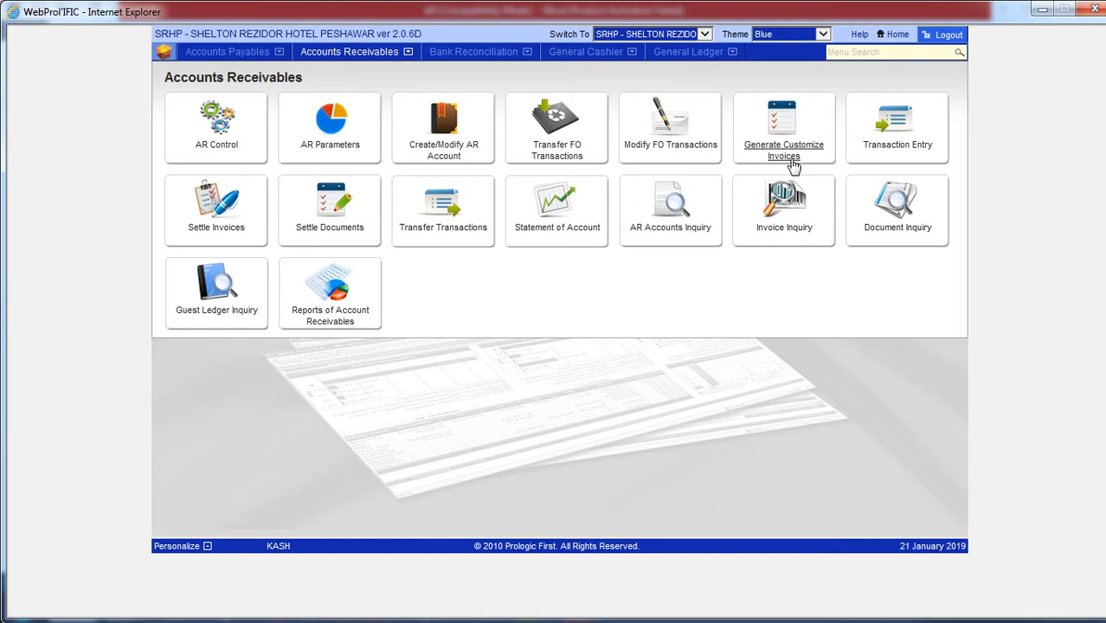
Search the Statement of Account for Abbott Laboratories (Pakistan), with data selection for invoice generation and printing enabled
left_click(564, 229)
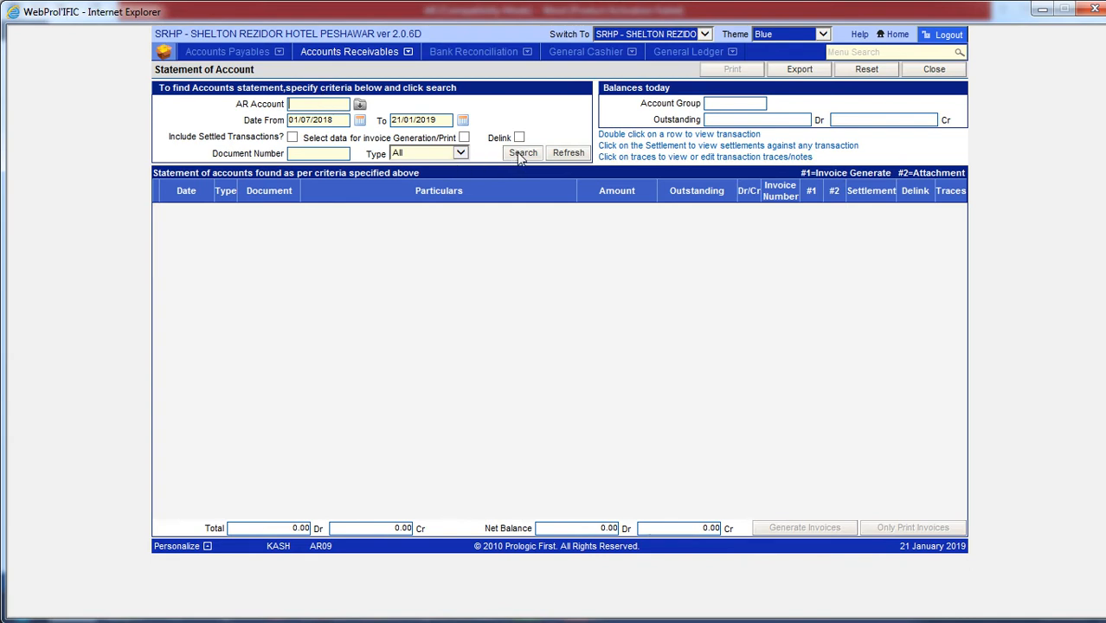
left_click(464, 138)
left_click(362, 104)
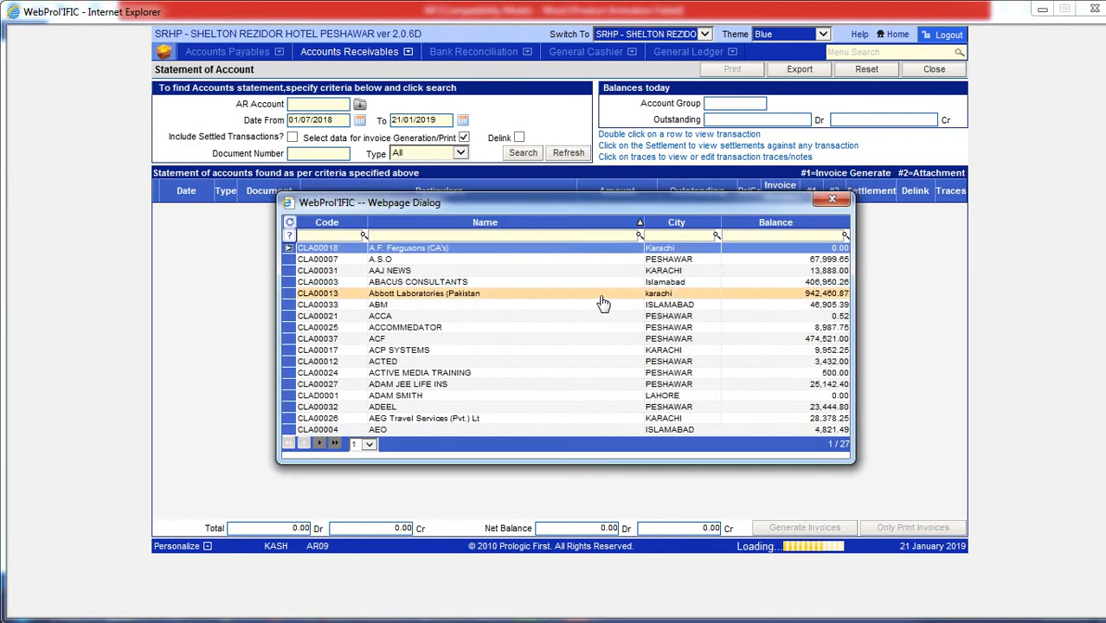
double_click(608, 298)
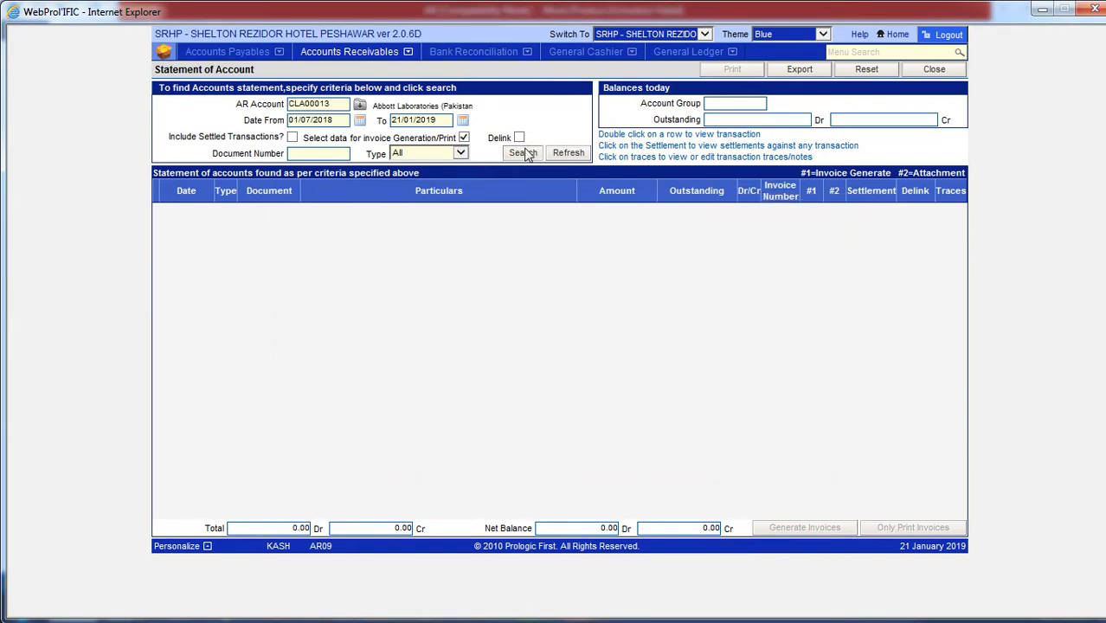
left_click(523, 153)
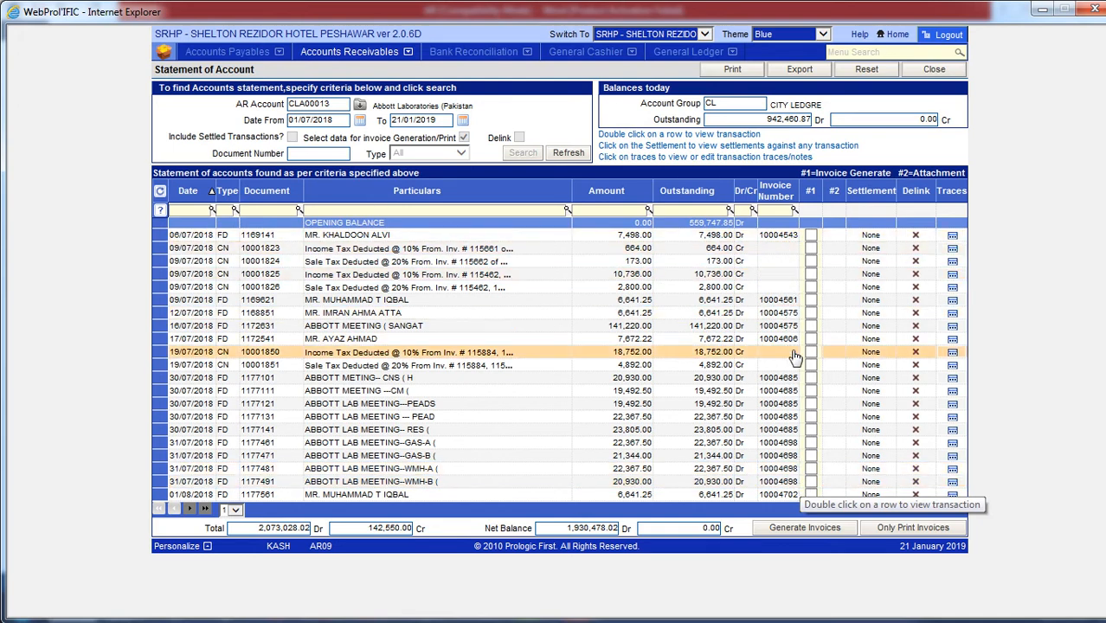
Generate and print one invoice for the four tax-deduction credit notes dated 09/07/2018, and close it after viewing
left_click(811, 248)
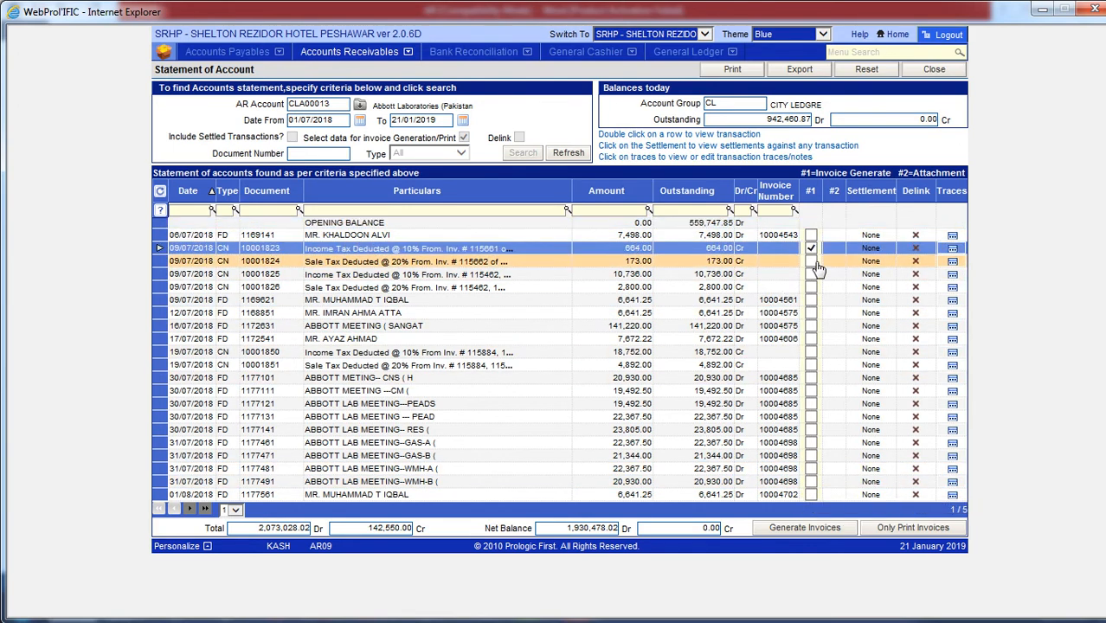
left_click(811, 260)
left_click(811, 273)
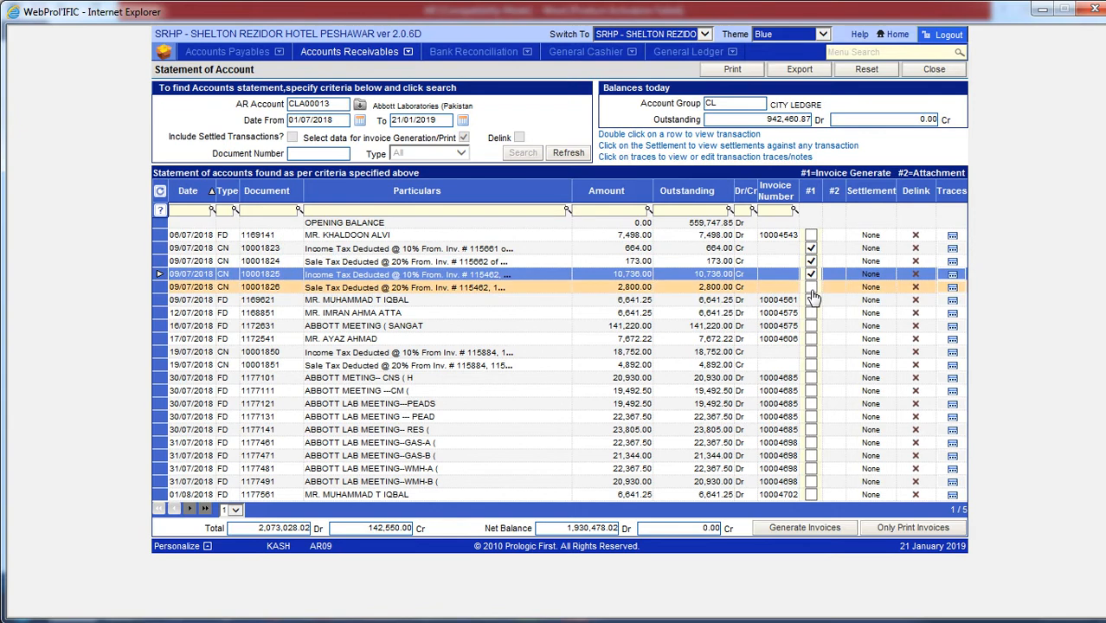
left_click(811, 286)
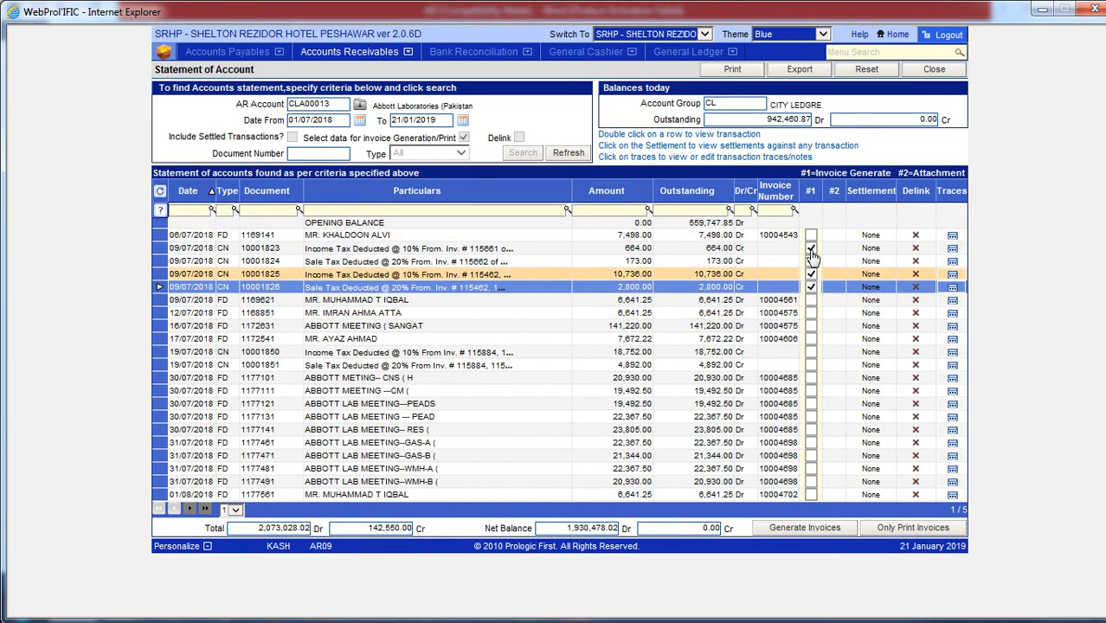
left_click(802, 529)
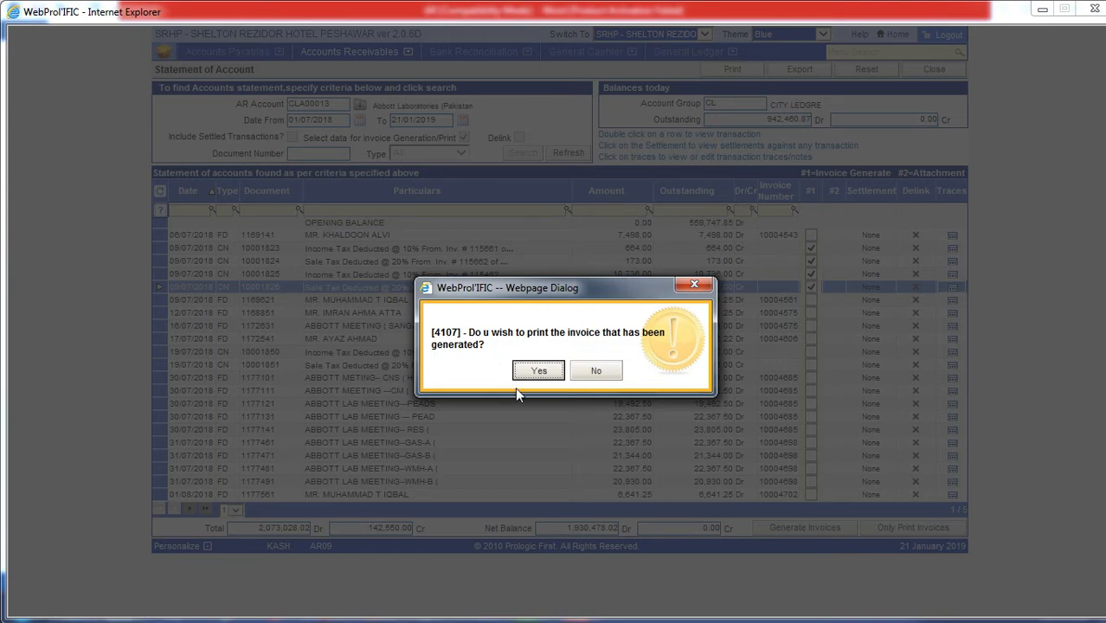
left_click(532, 371)
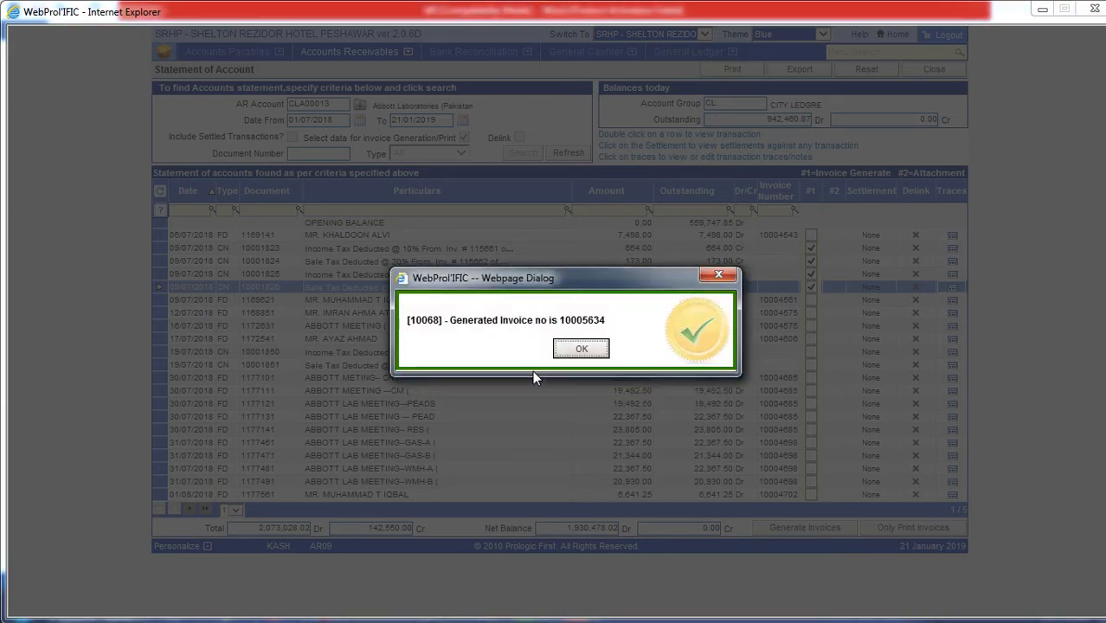
left_click(581, 348)
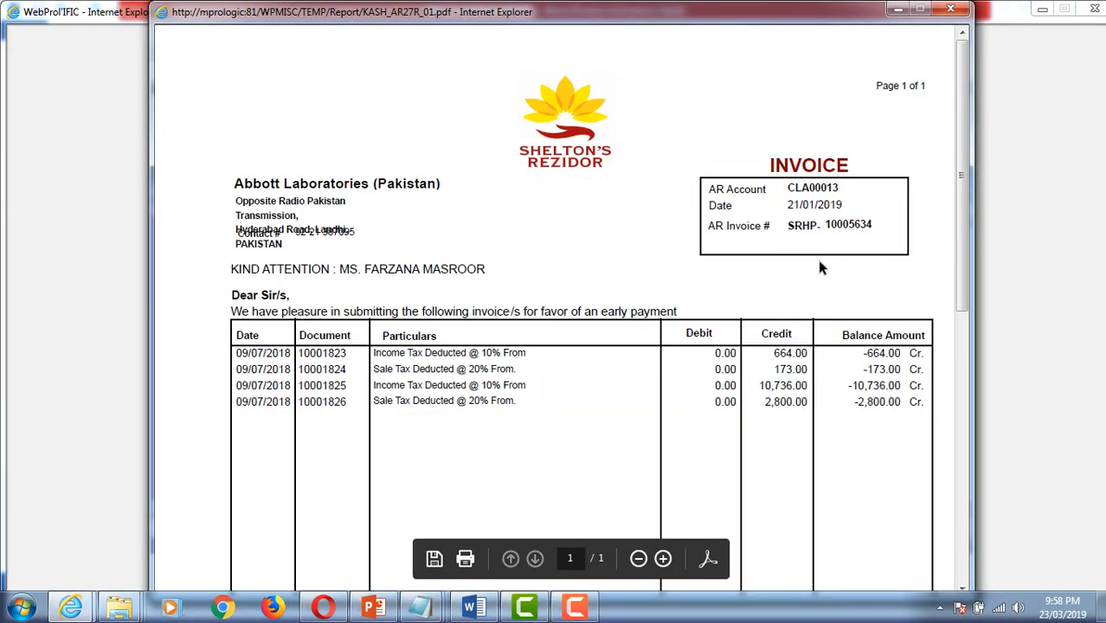
left_click_drag(966, 172, 932, 174)
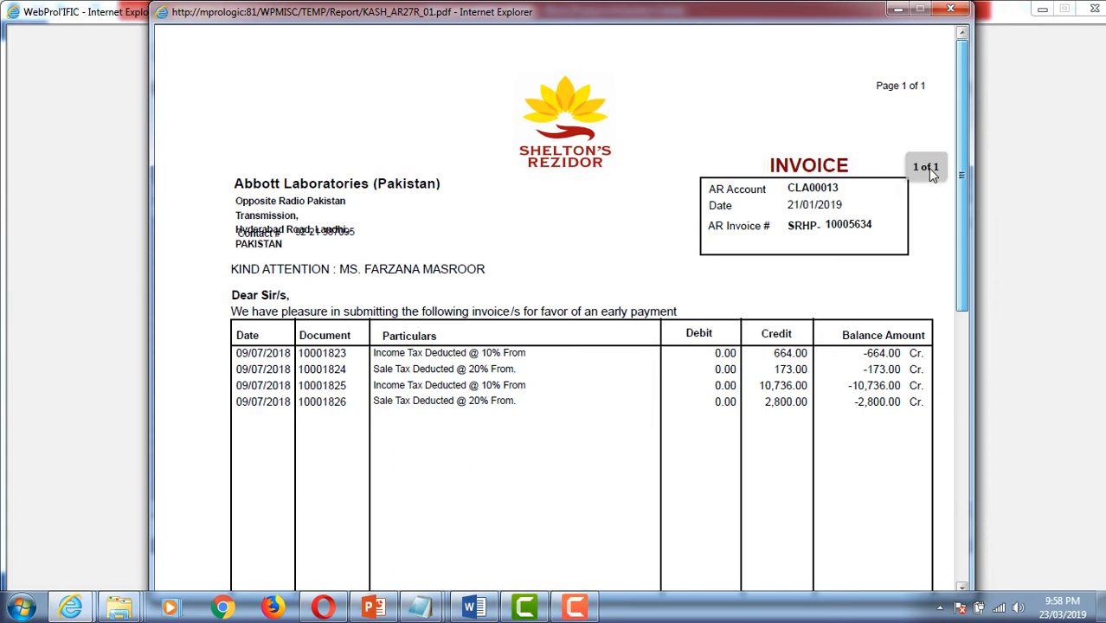
left_click_drag(932, 173, 961, 39)
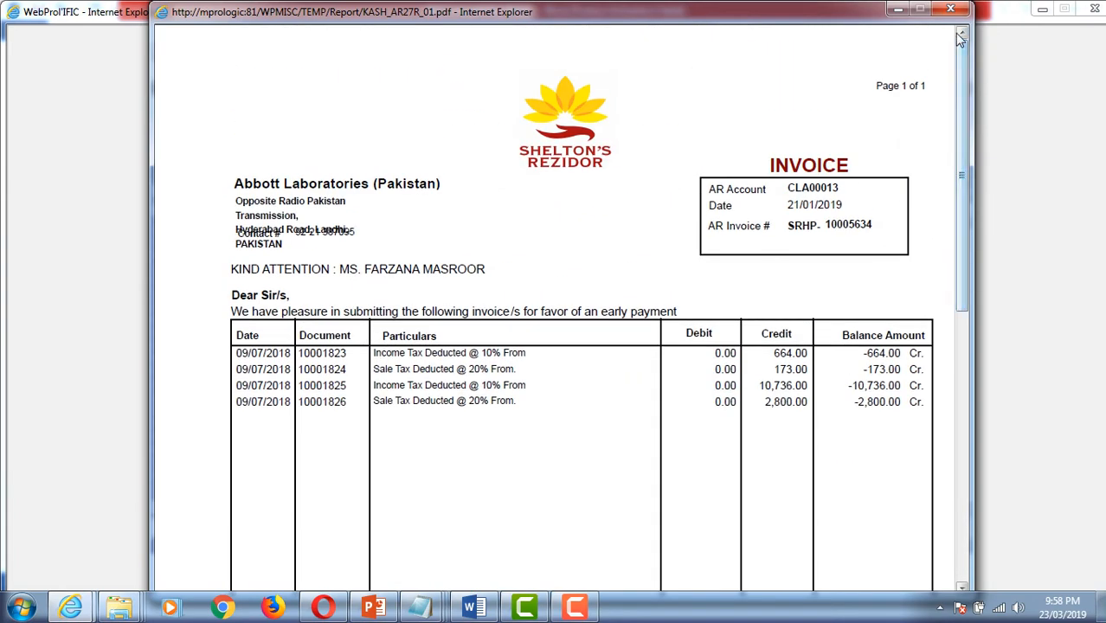
left_click(950, 10)
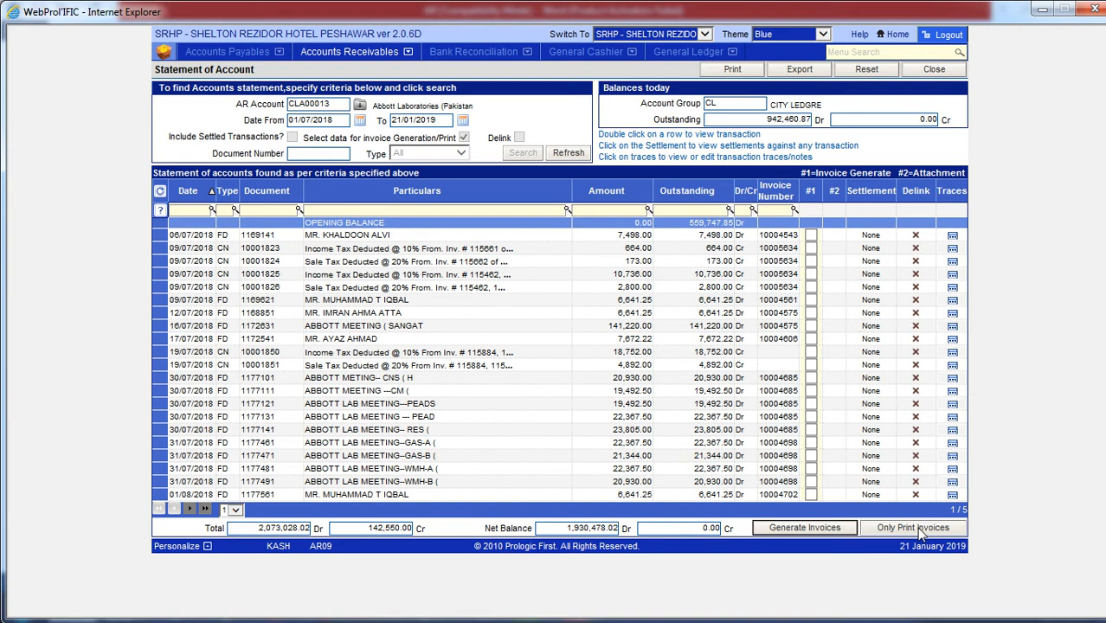
Print only, without generating, an invoice for the 10,736.00 and 2,800.00 credit notes plus the 09/07/2018 and 12/07/2018 FD transactions, and close the statement
left_click(814, 303)
left_click(814, 290)
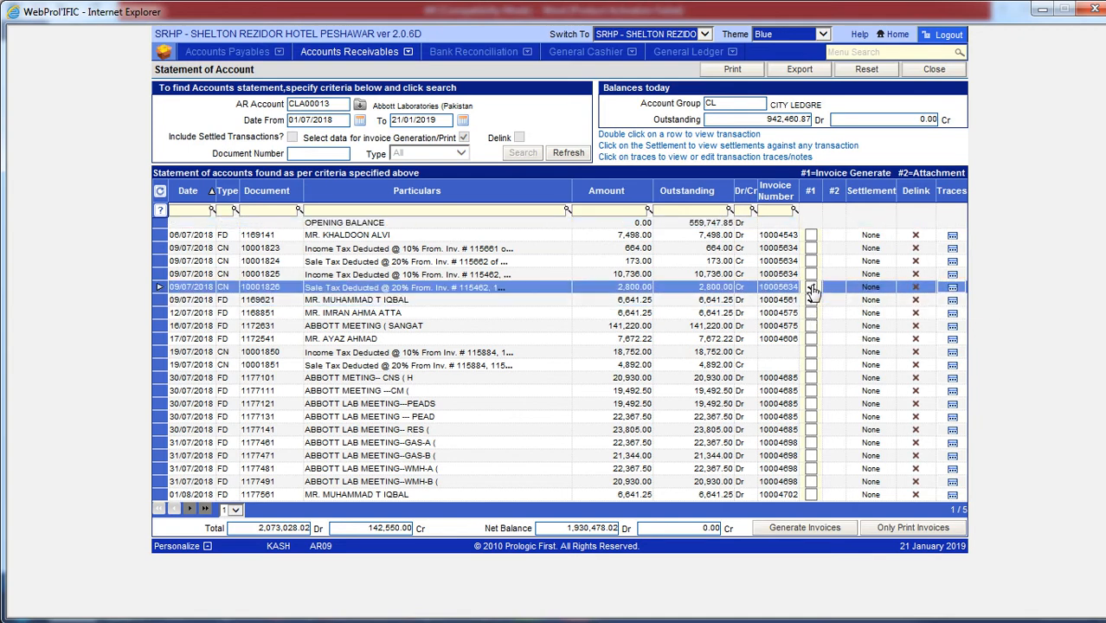
left_click(812, 276)
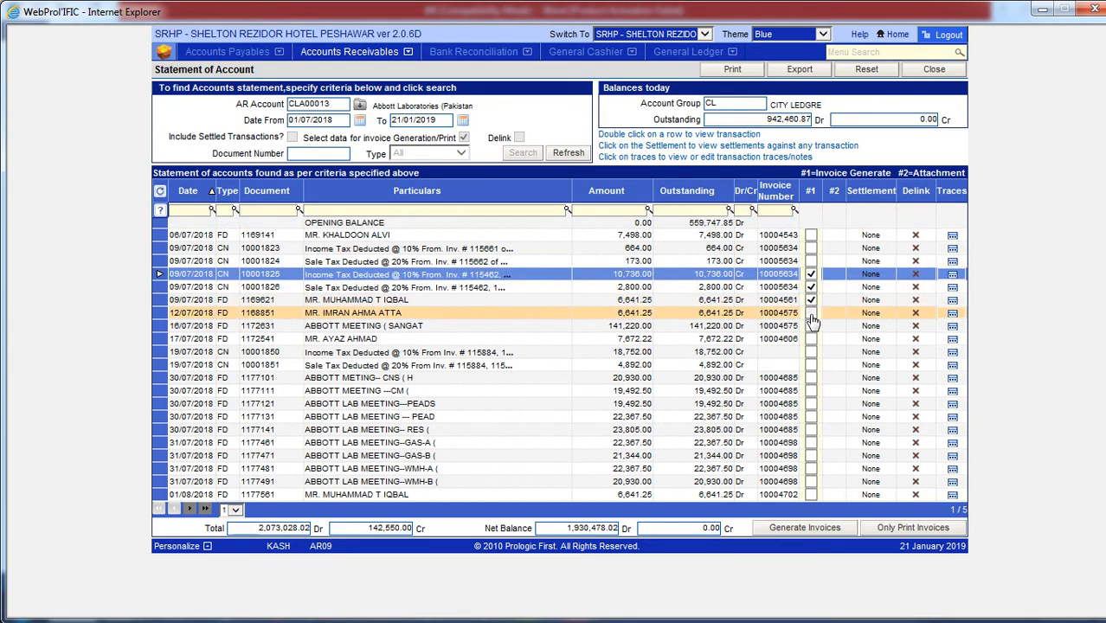
left_click(811, 314)
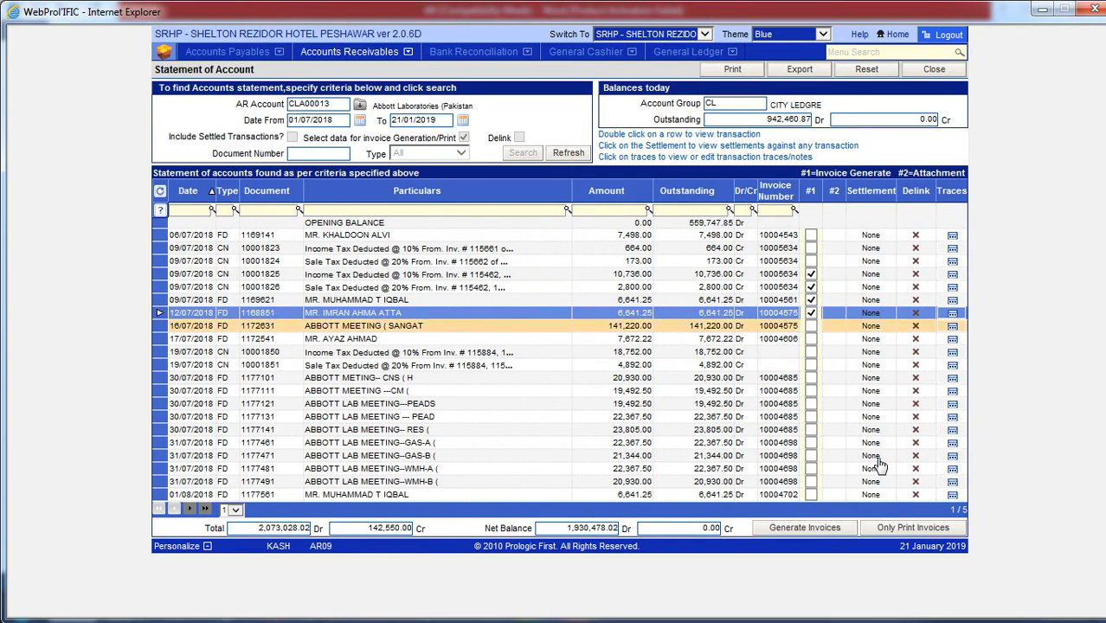
left_click(911, 530)
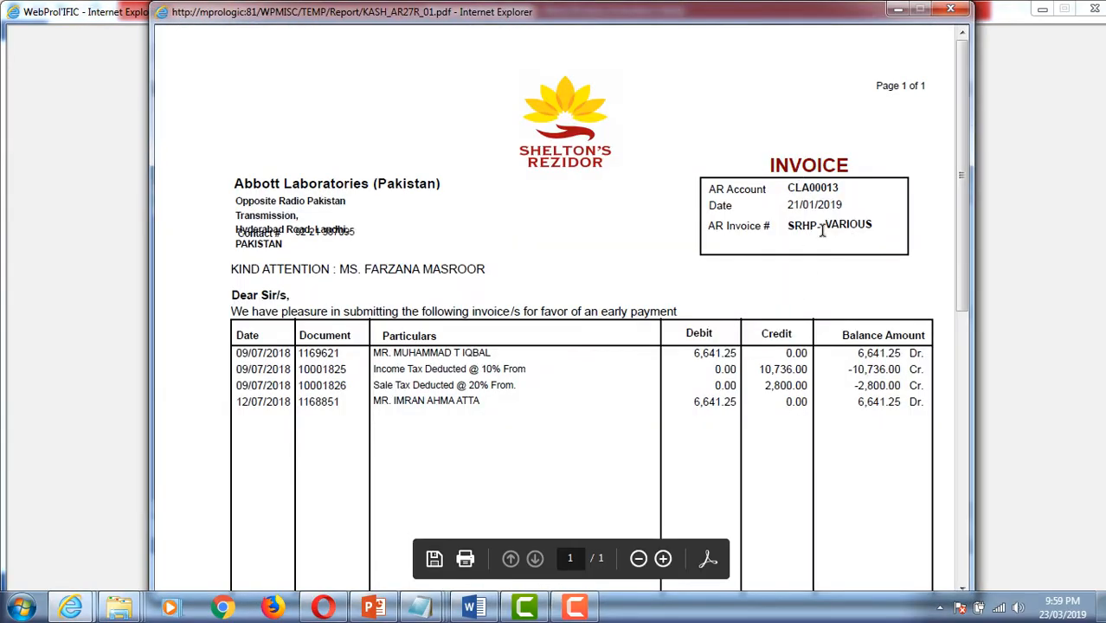
left_click_drag(827, 227, 880, 224)
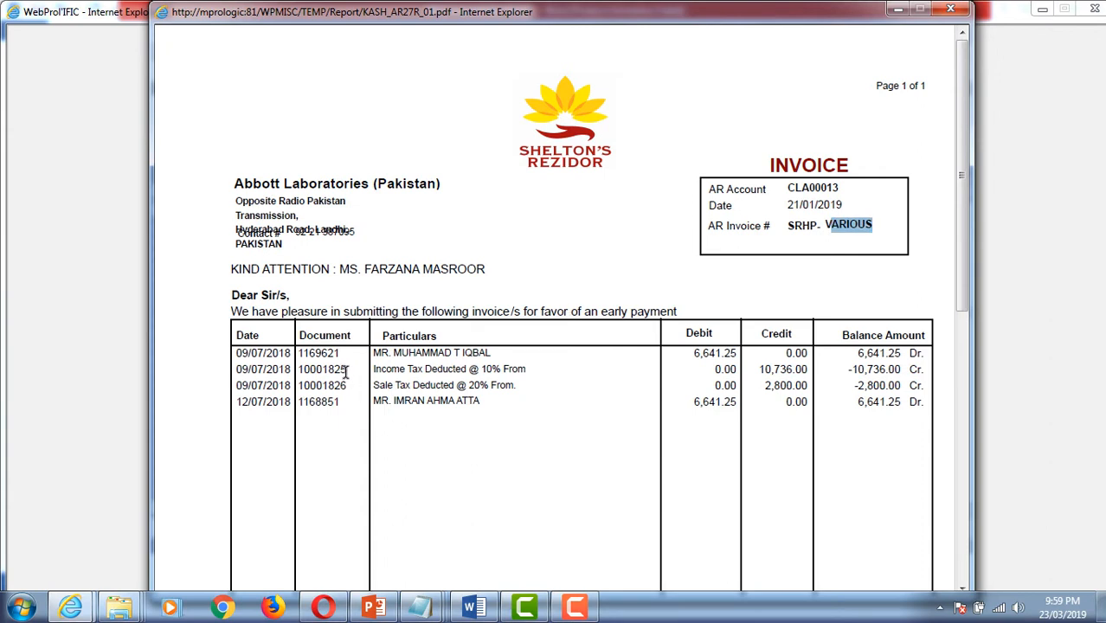
left_click_drag(348, 373, 353, 432)
left_click(515, 347)
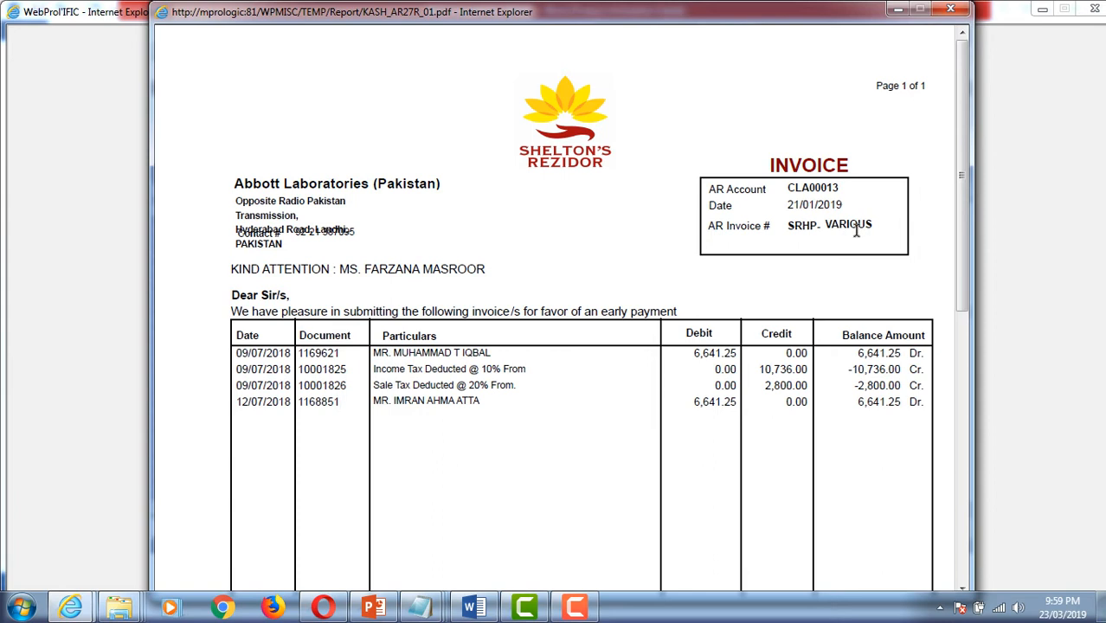
left_click(955, 11)
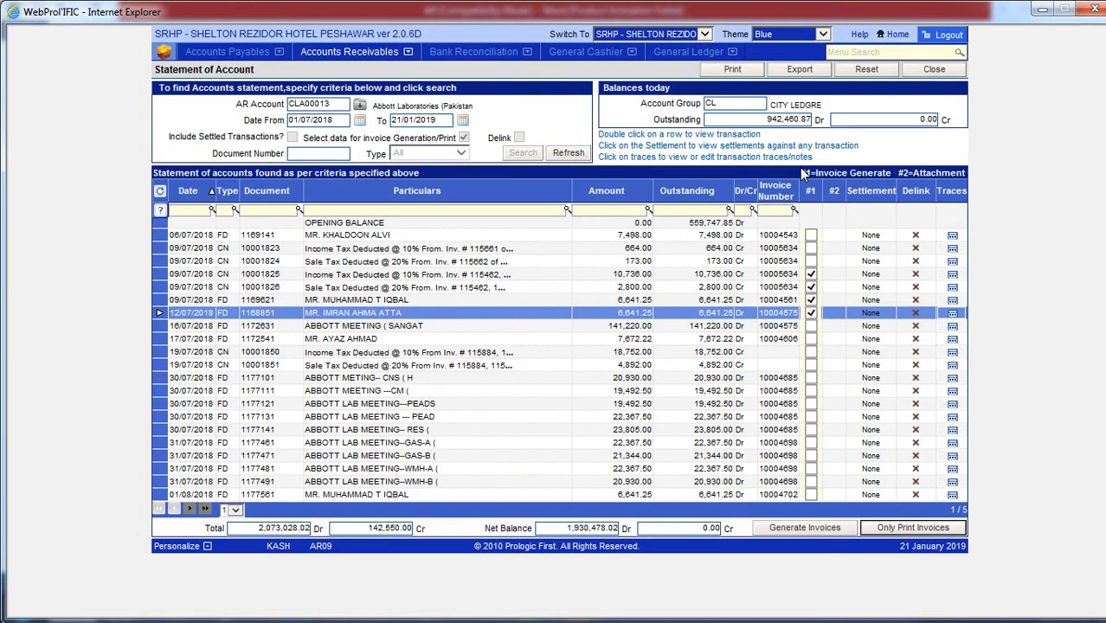
left_click(939, 72)
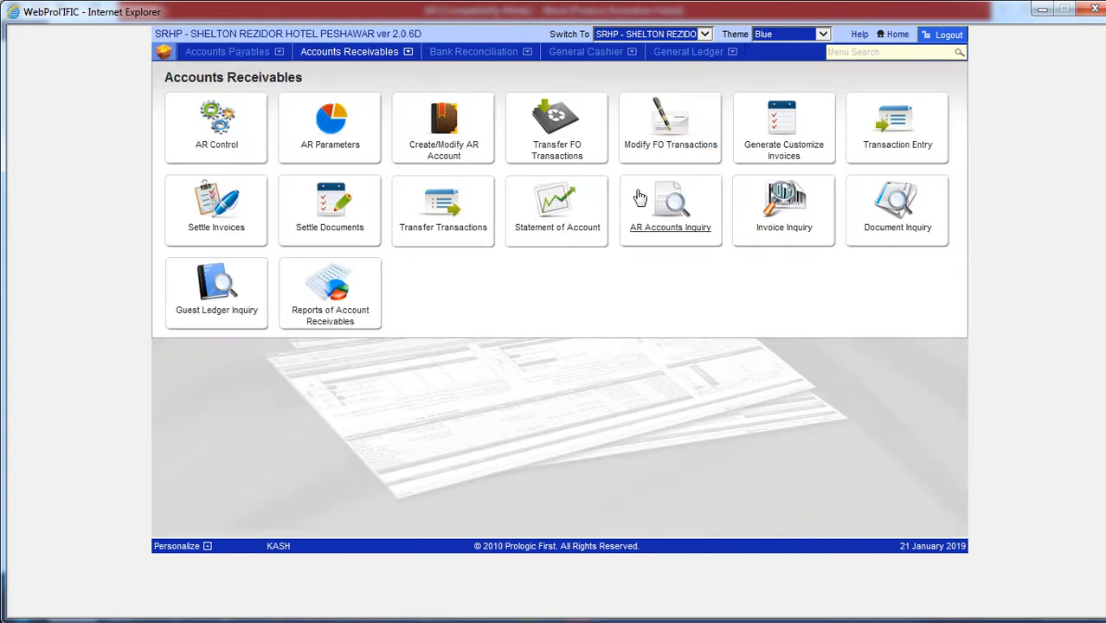
Search for transactions in Generate Customize Invoices with the Consolidated option, leaving the account and date criteria blank
left_click(794, 153)
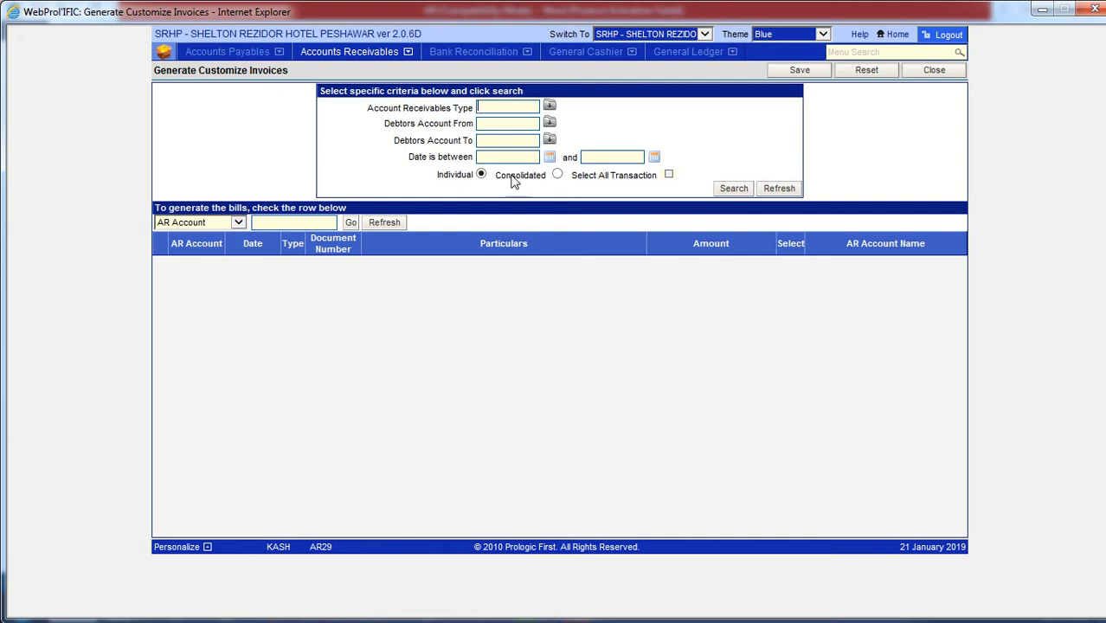
left_click(557, 175)
left_click(733, 190)
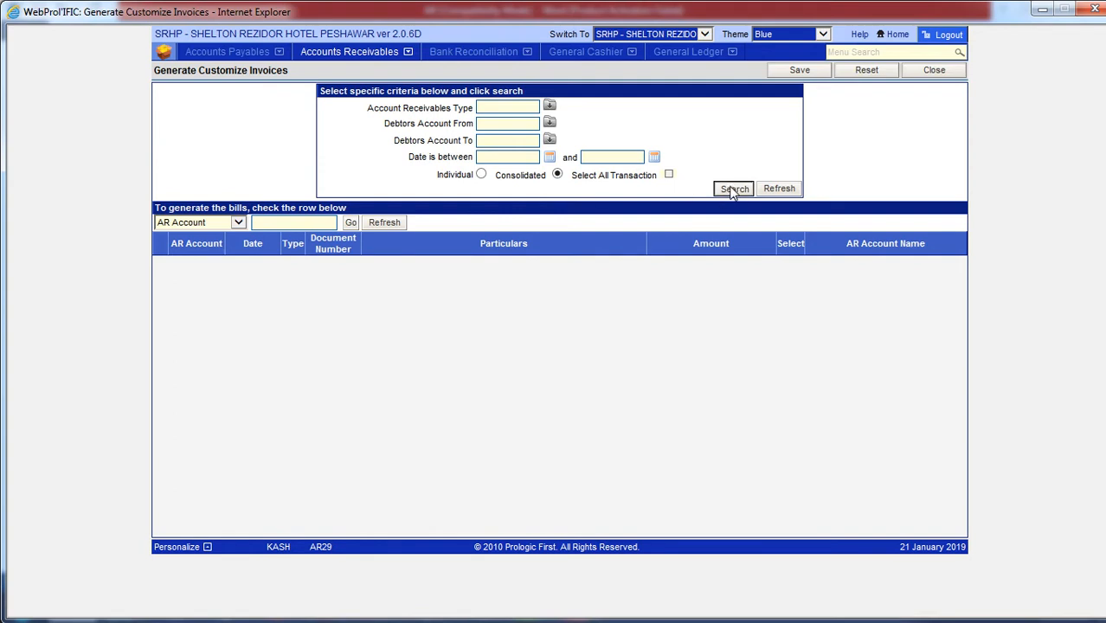
left_click(731, 188)
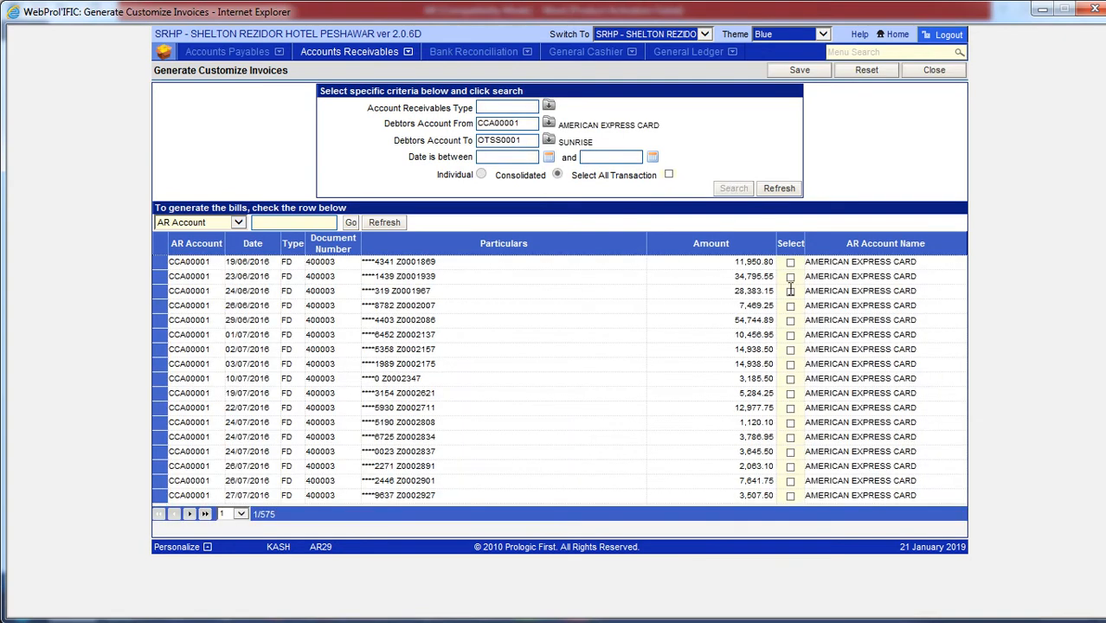
Select for billing the two SUNRISE transactions and the STAFF CL ADVANCES transactions dated 16/01/2019 to 18/01/2019 on the last results page
left_click(190, 516)
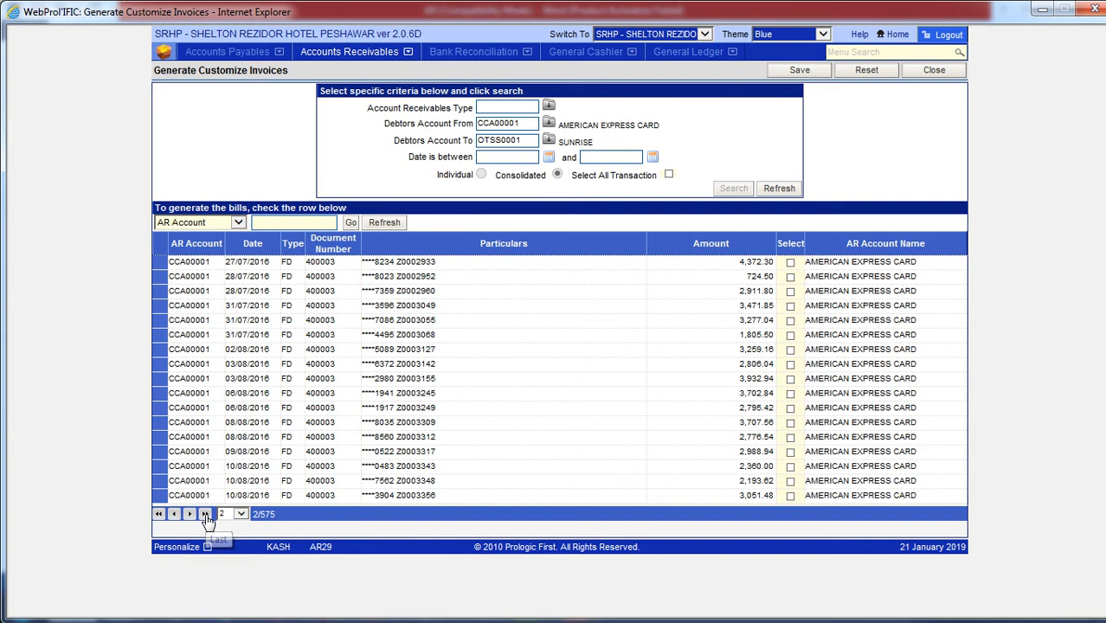
left_click(206, 516)
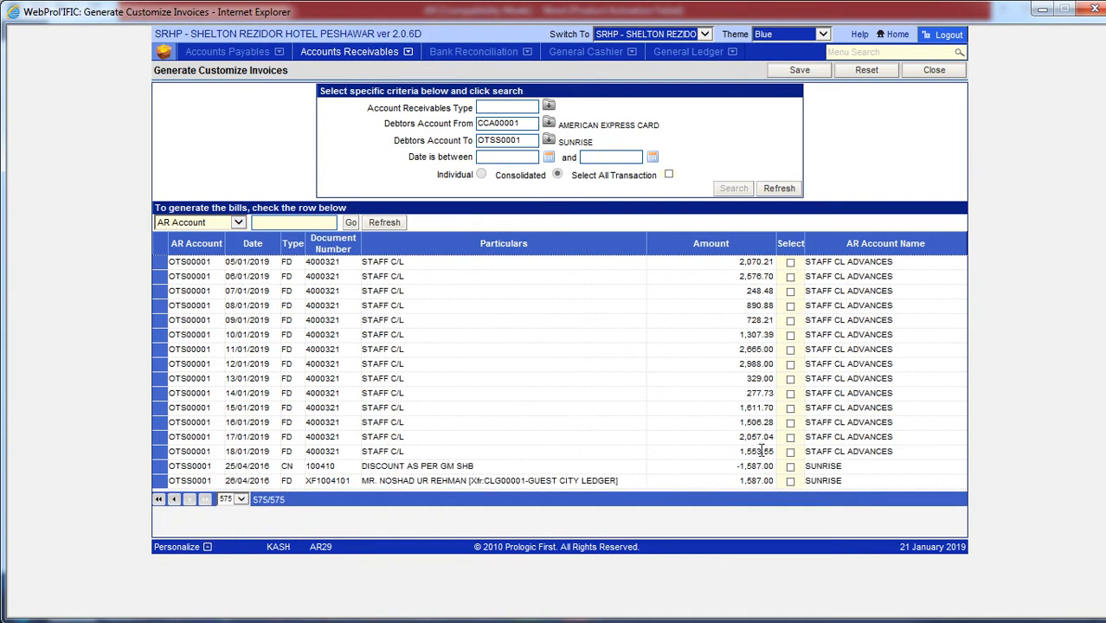
left_click(790, 481)
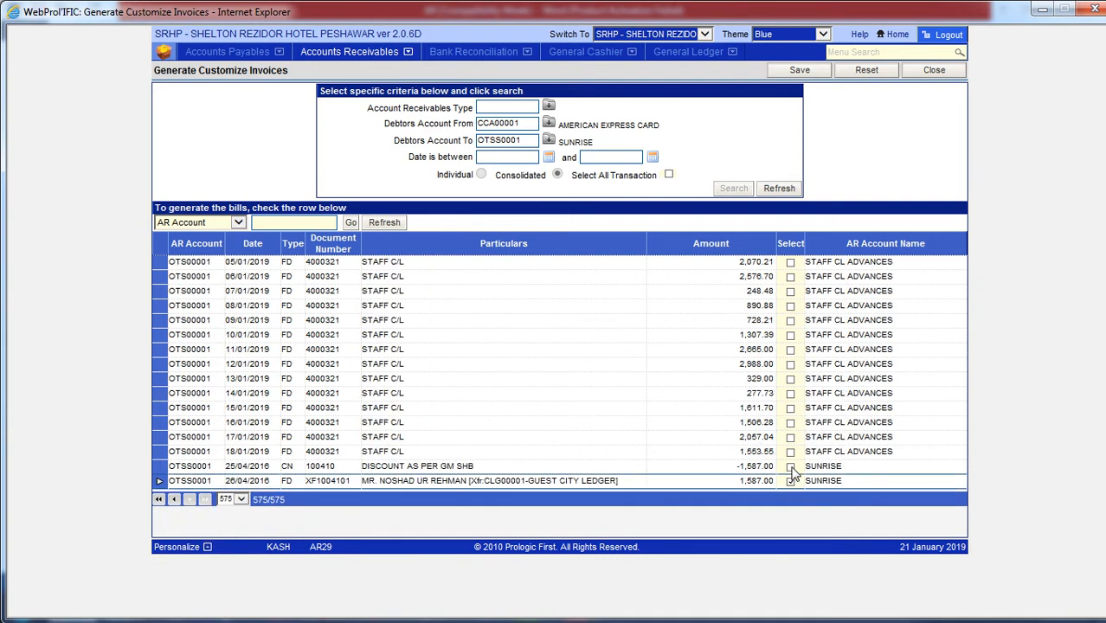
left_click(791, 466)
left_click(790, 450)
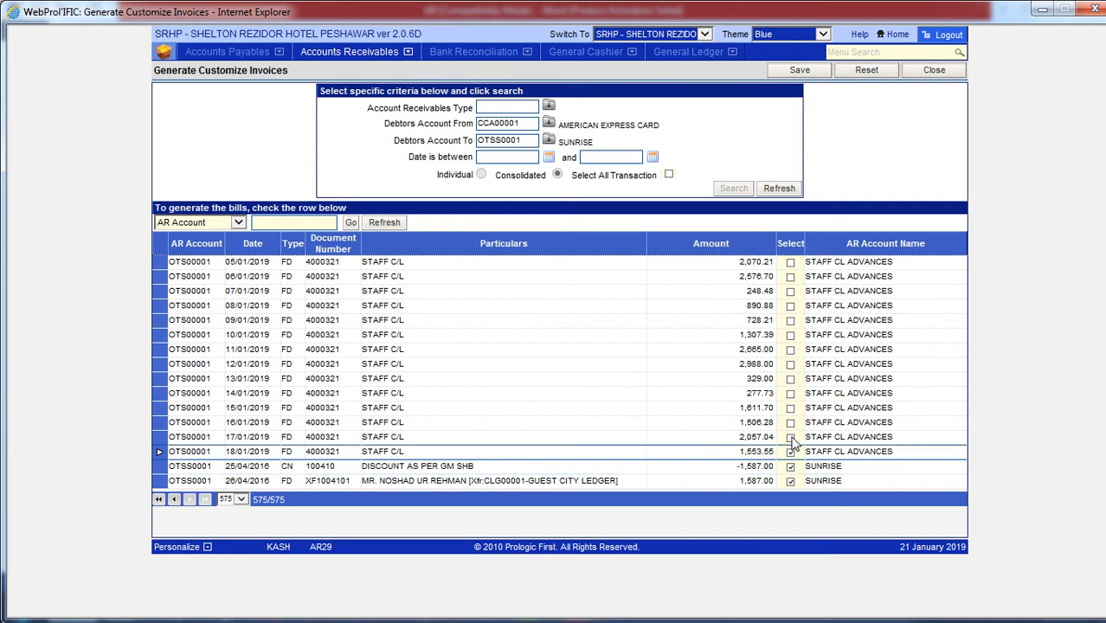
left_click(790, 437)
left_click(790, 423)
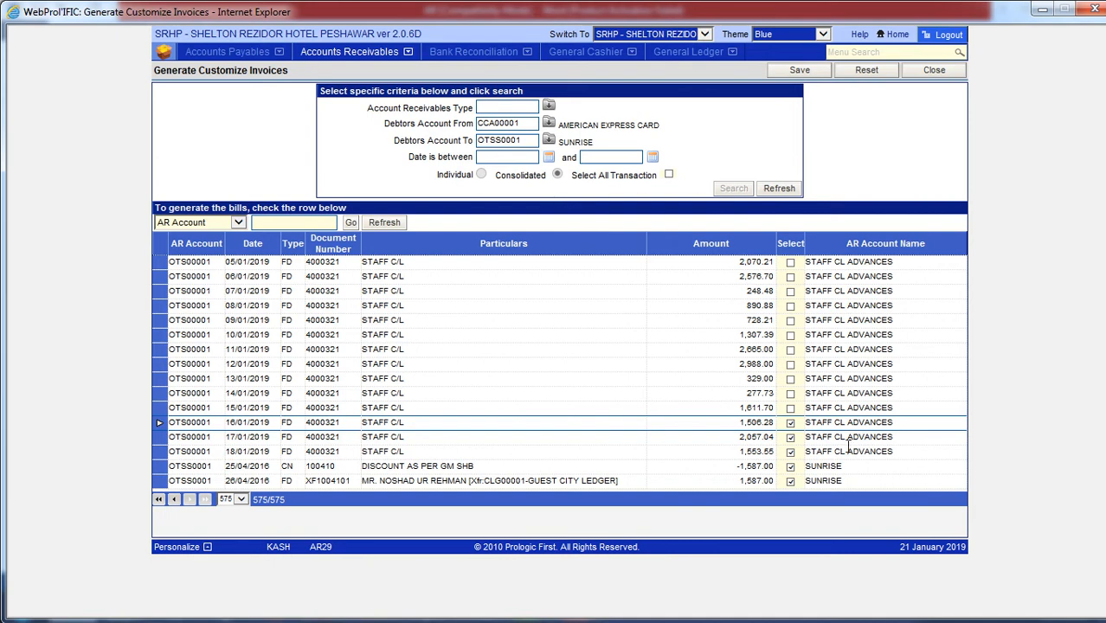
Generate the consolidated invoices for the selected SUNRISE and STAFF CL ADVANCES transactions, and close Generate Customize Invoices
left_click_drag(895, 448, 803, 450)
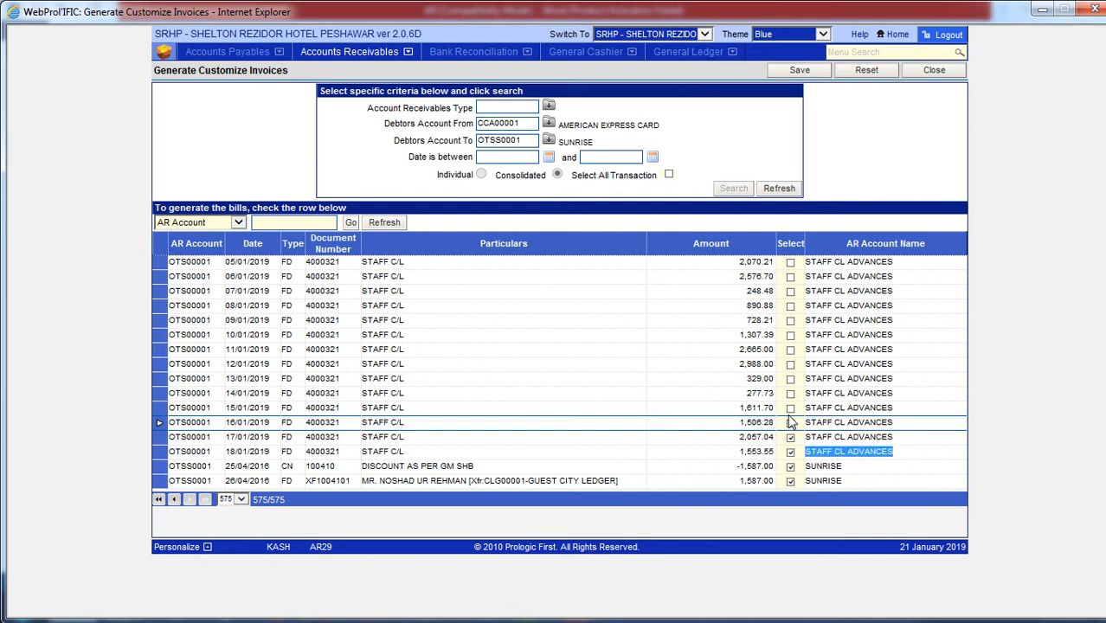
left_click(789, 423)
left_click(801, 72)
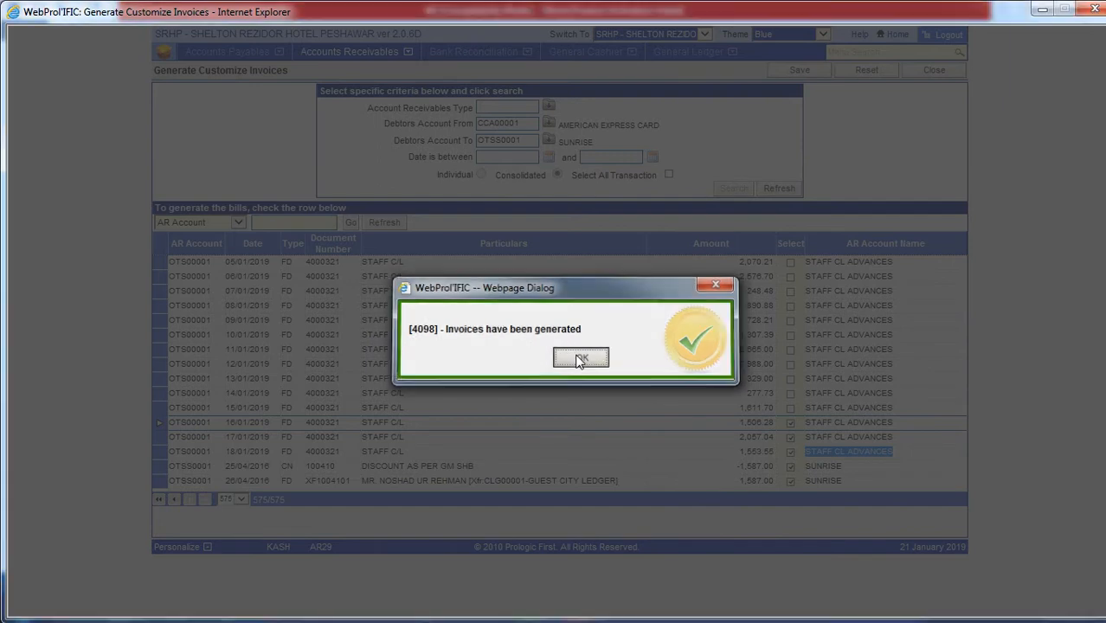
left_click(581, 360)
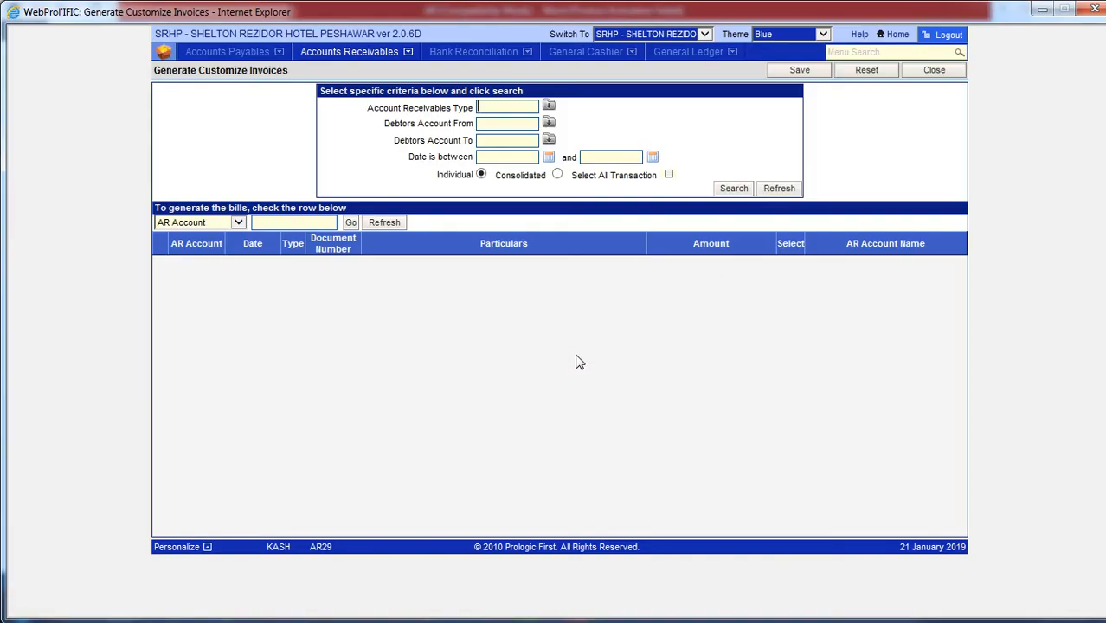
left_click(941, 74)
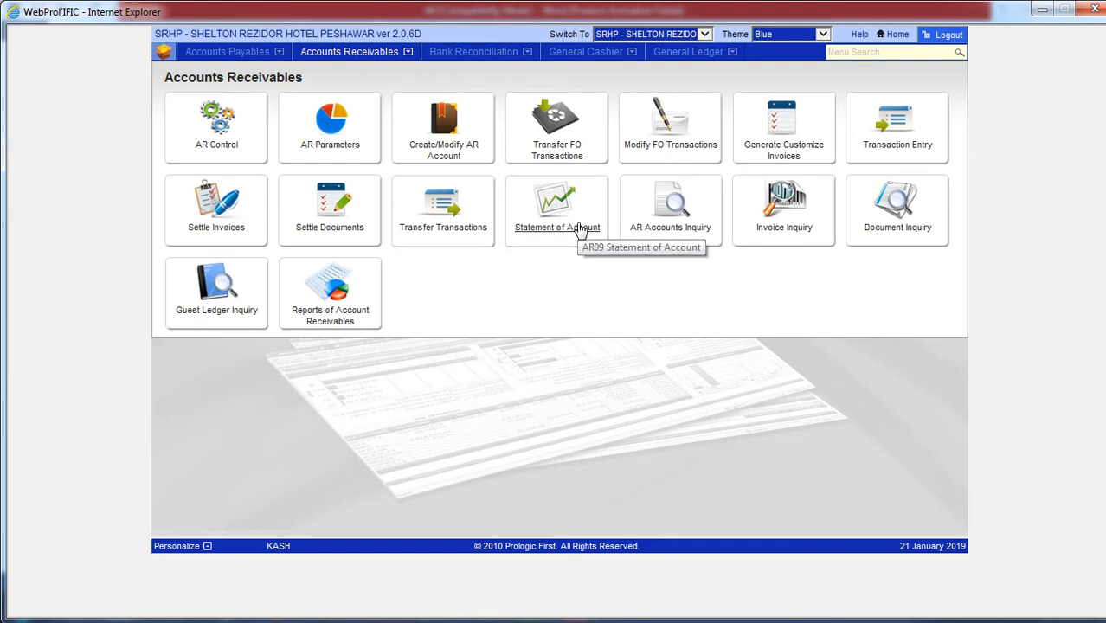
Open the parameters of the Bill Print report under Invoicing in Reports of Account Receivables
left_click(339, 318)
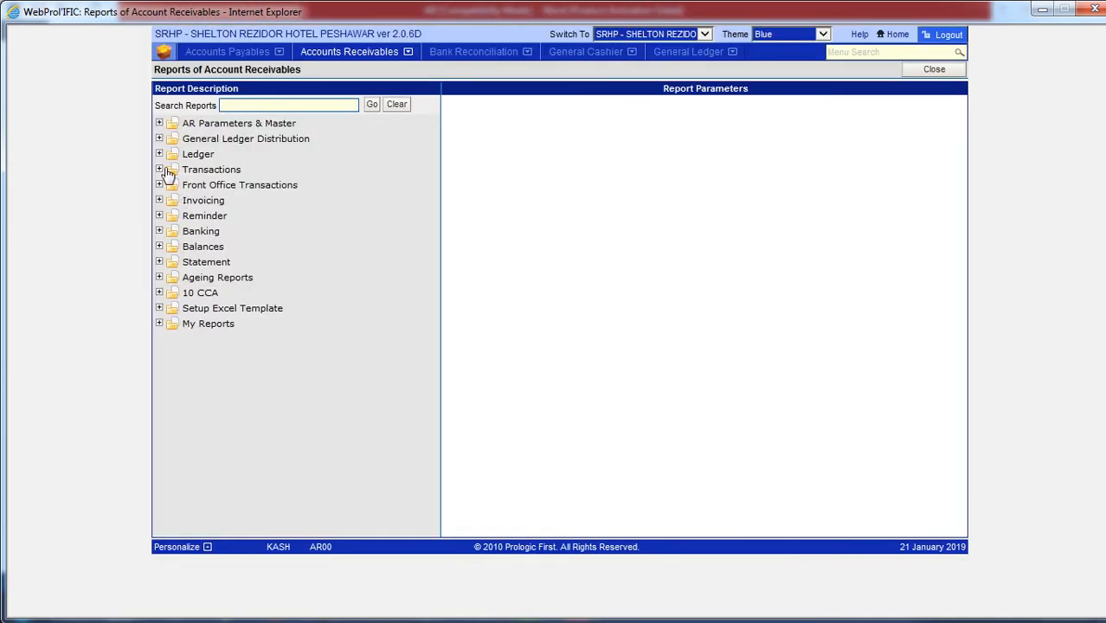
left_click(159, 169)
left_click(159, 169)
left_click(159, 200)
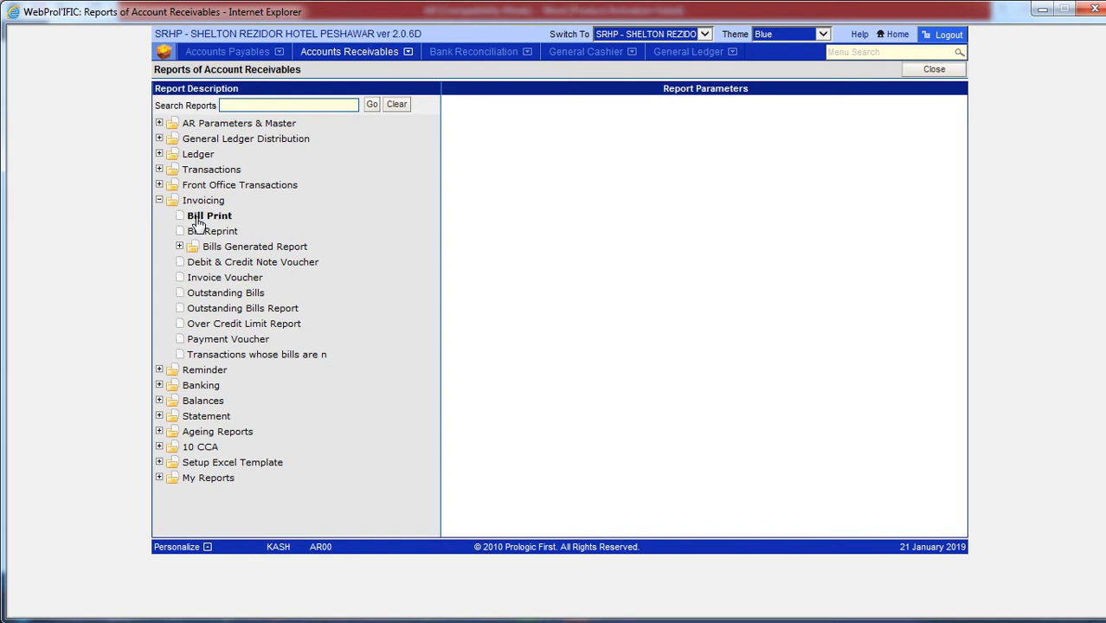
left_click(197, 220)
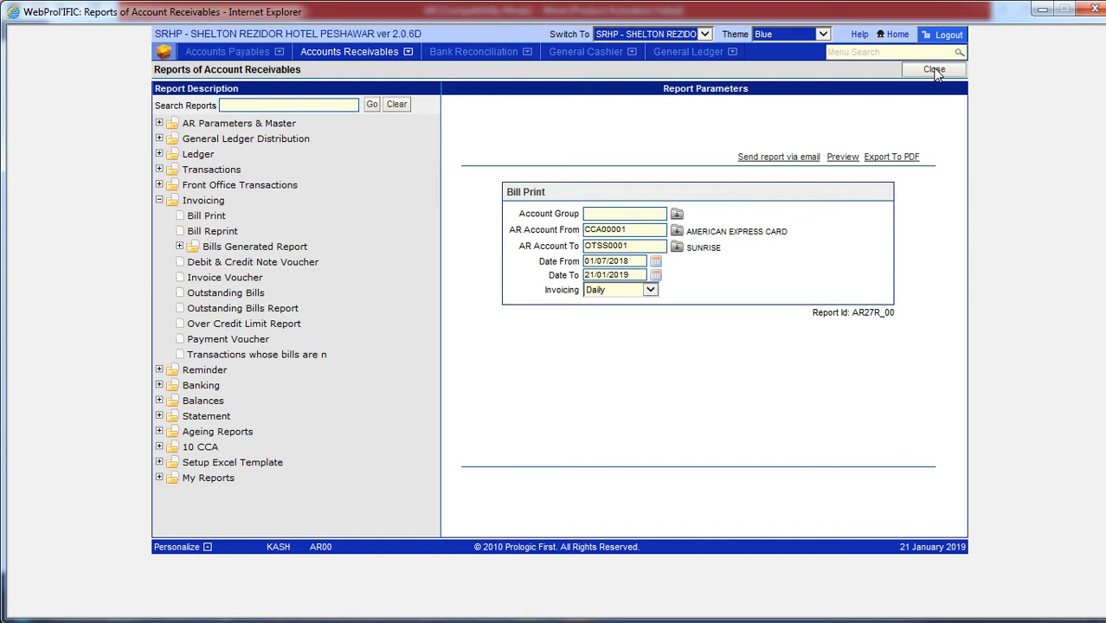
Add a new payment transaction in Transaction Entry for the AR account ACCOMMEDATOR
left_click(401, 54)
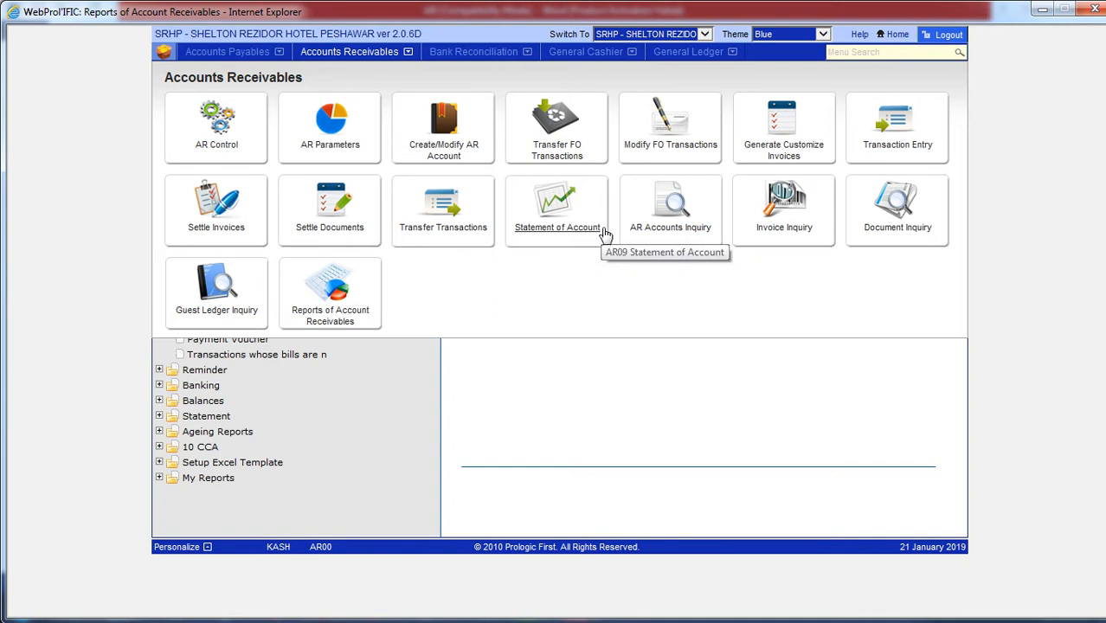
left_click(902, 137)
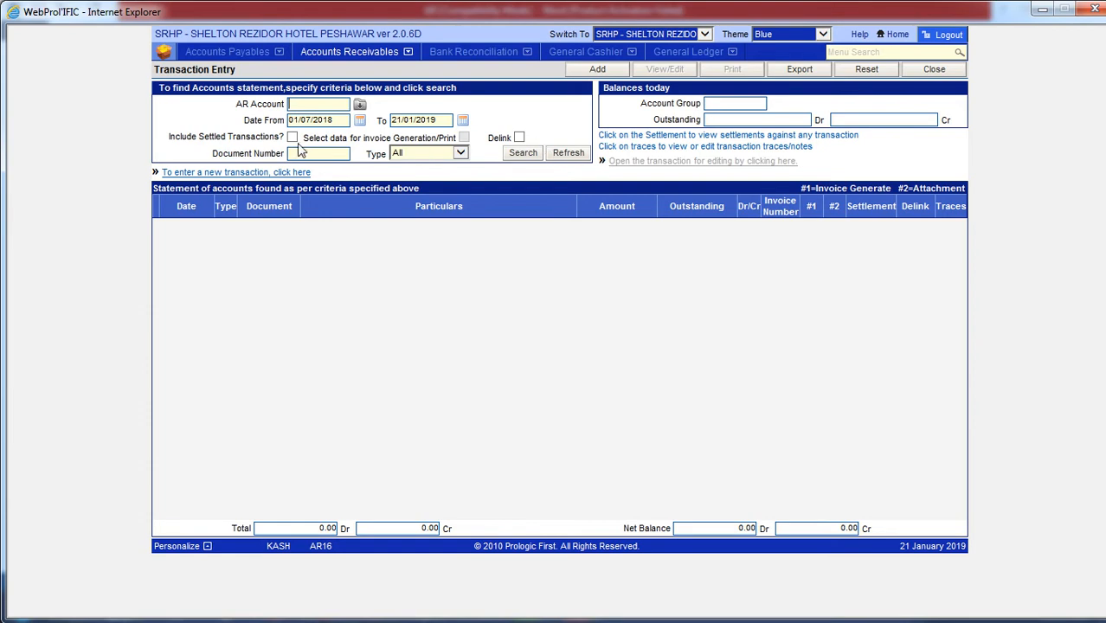
left_click(597, 69)
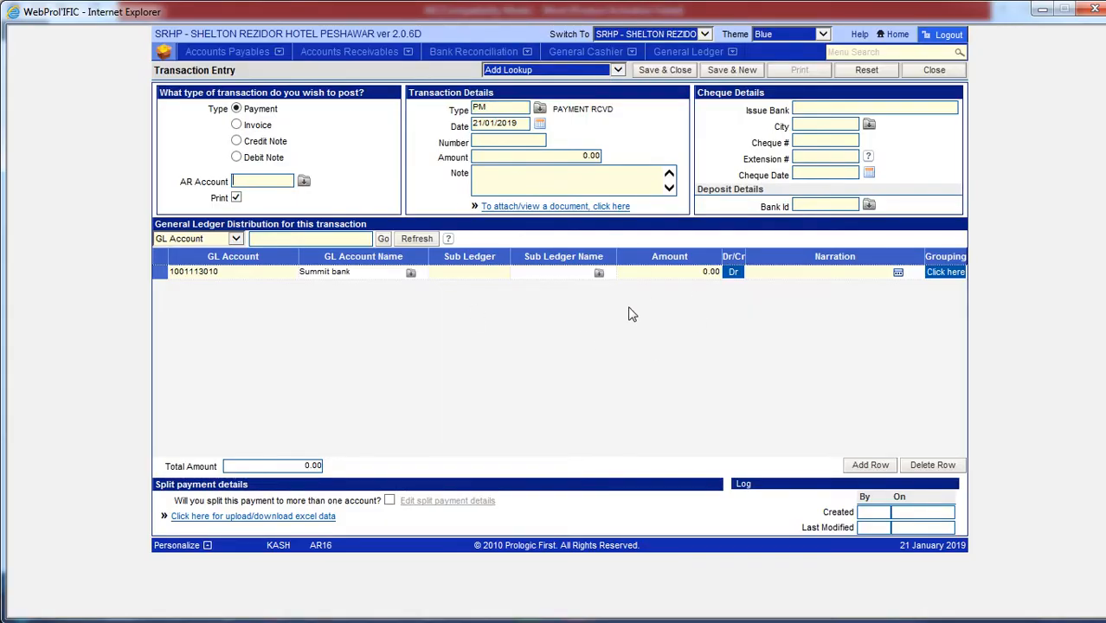
left_click(303, 183)
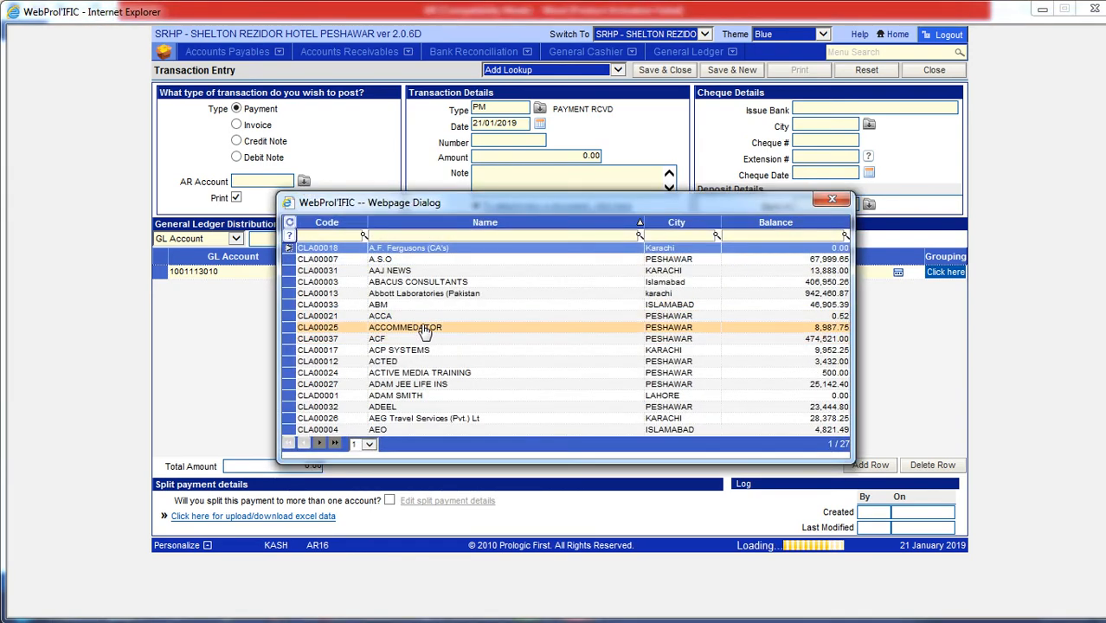
double_click(425, 330)
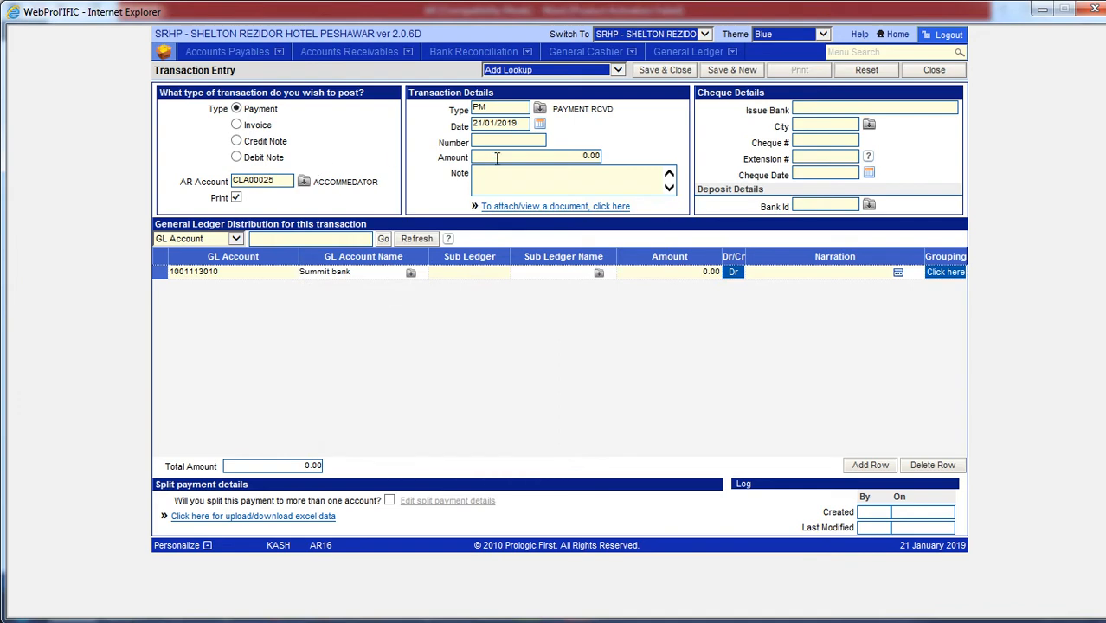
Set the payment amount to 100.00 and enter TEST as both the note and the Summit bank row's narration
left_click(524, 156)
type("100.00")
left_click(544, 187)
left_click(773, 272)
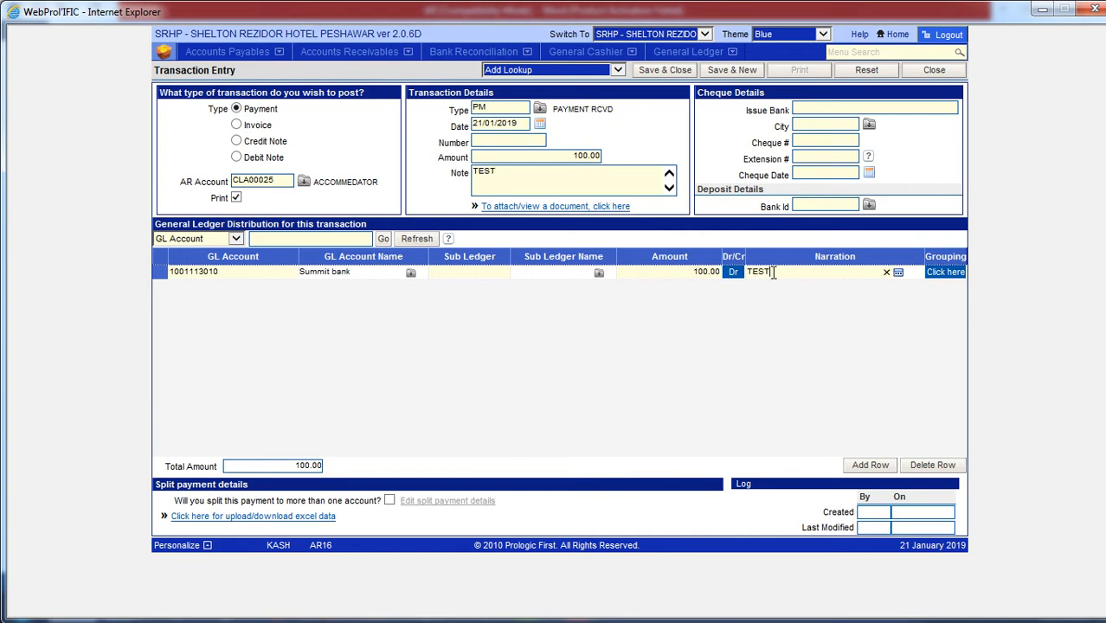
Set the deposit bank to MCB and try to save and close the payment
left_click(869, 205)
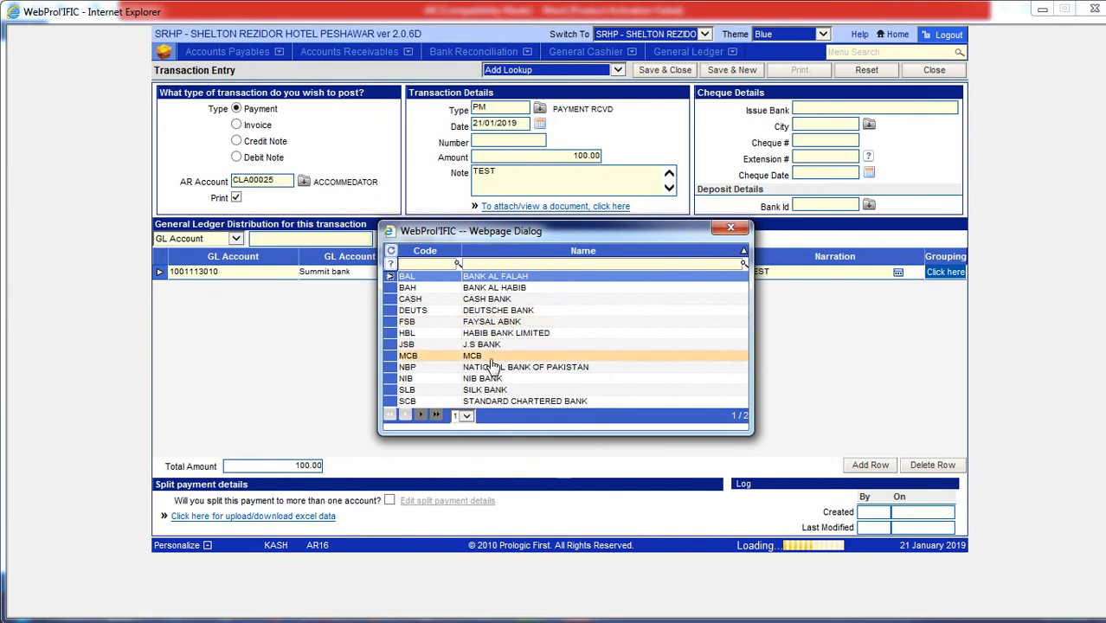
double_click(489, 357)
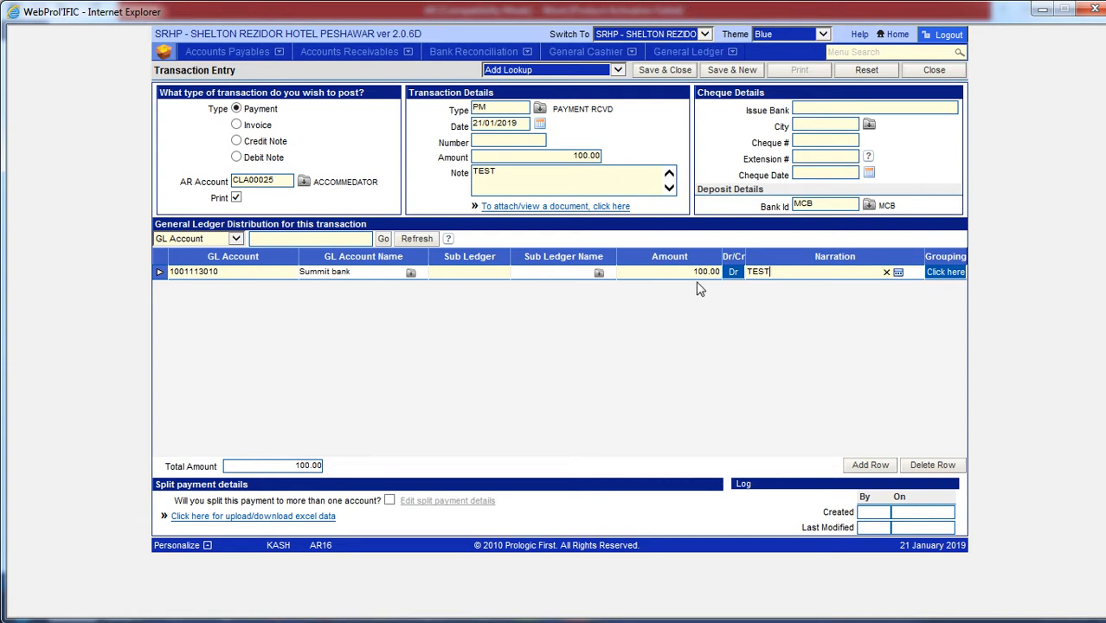
left_click(675, 71)
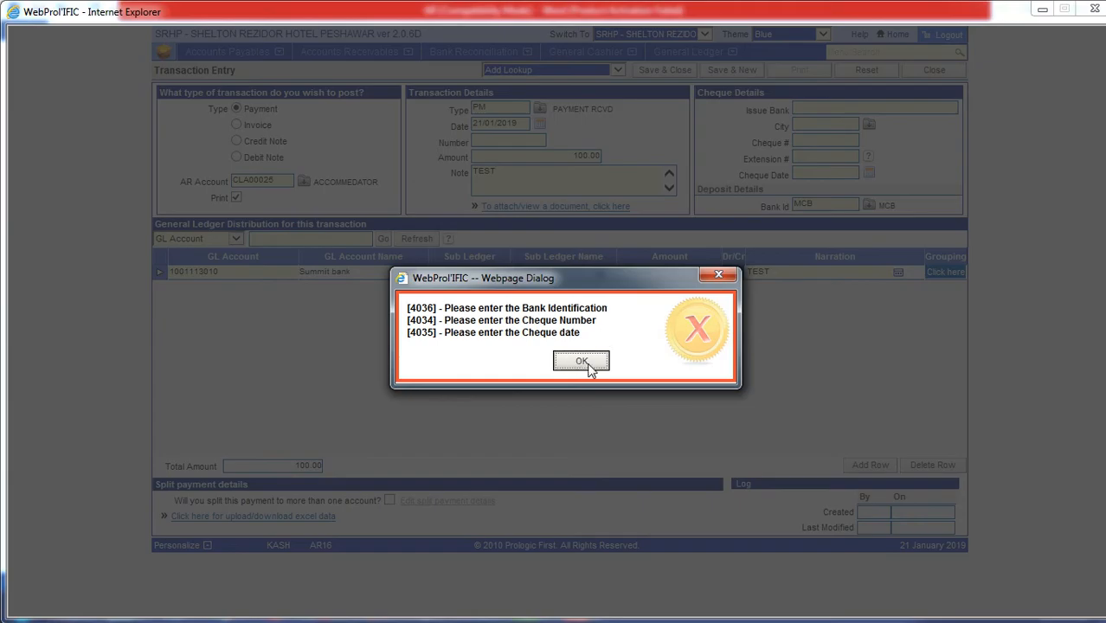
left_click(588, 363)
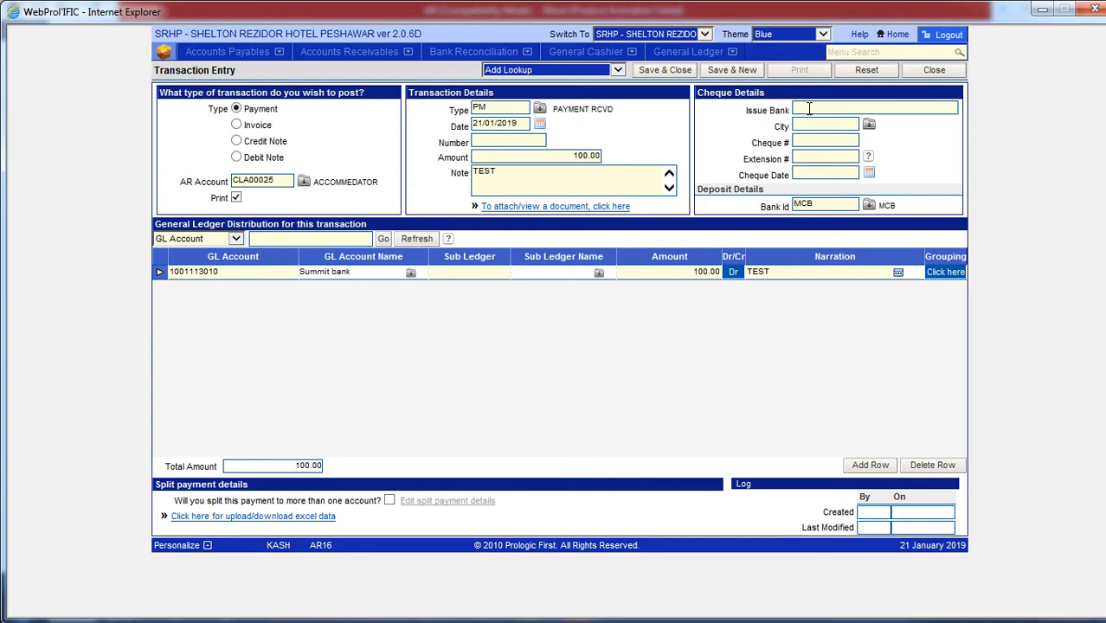
Fill in the cheque details with issue bank MCB, city Karachi, cheque number 1, extension 1 and cheque date 21/01/2019
type("MCB")
left_click(869, 124)
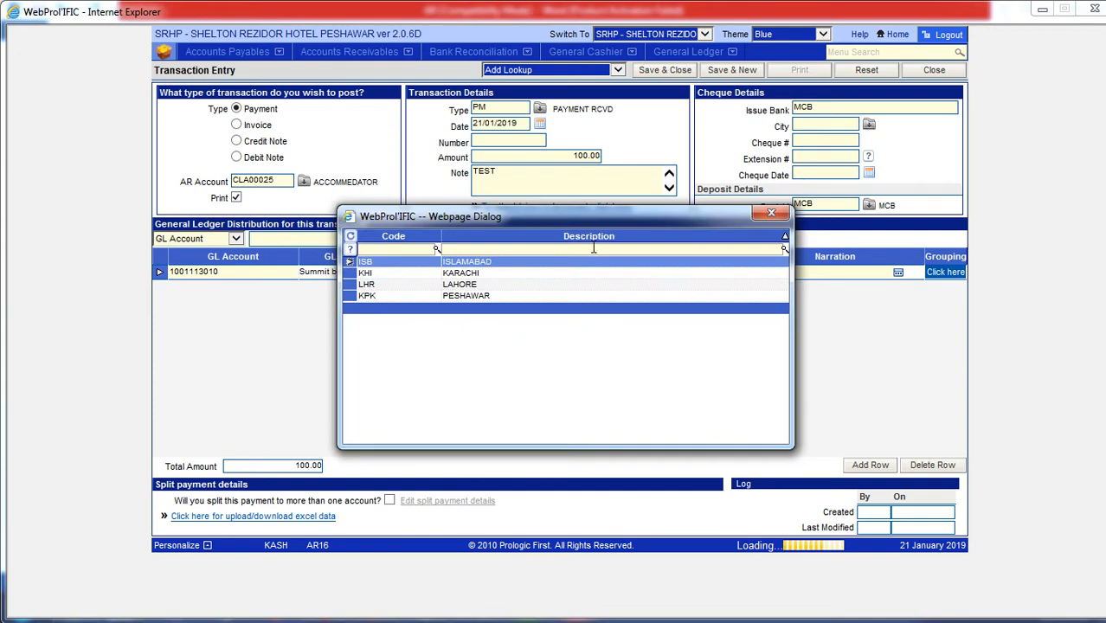
double_click(476, 277)
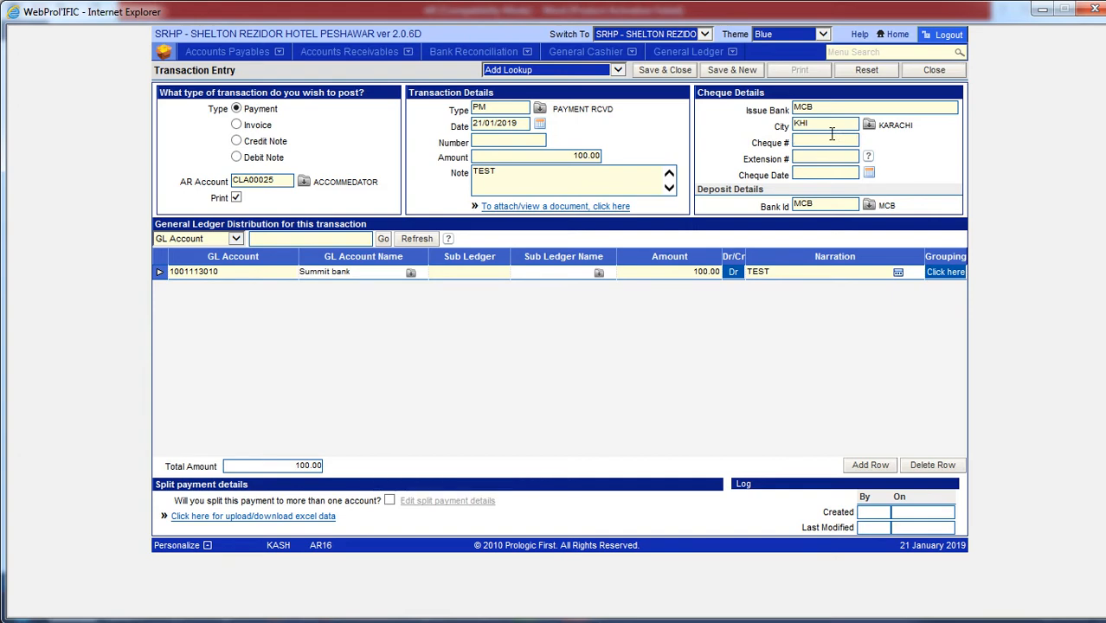
type("1")
left_click(824, 158)
type("1")
left_click(828, 173)
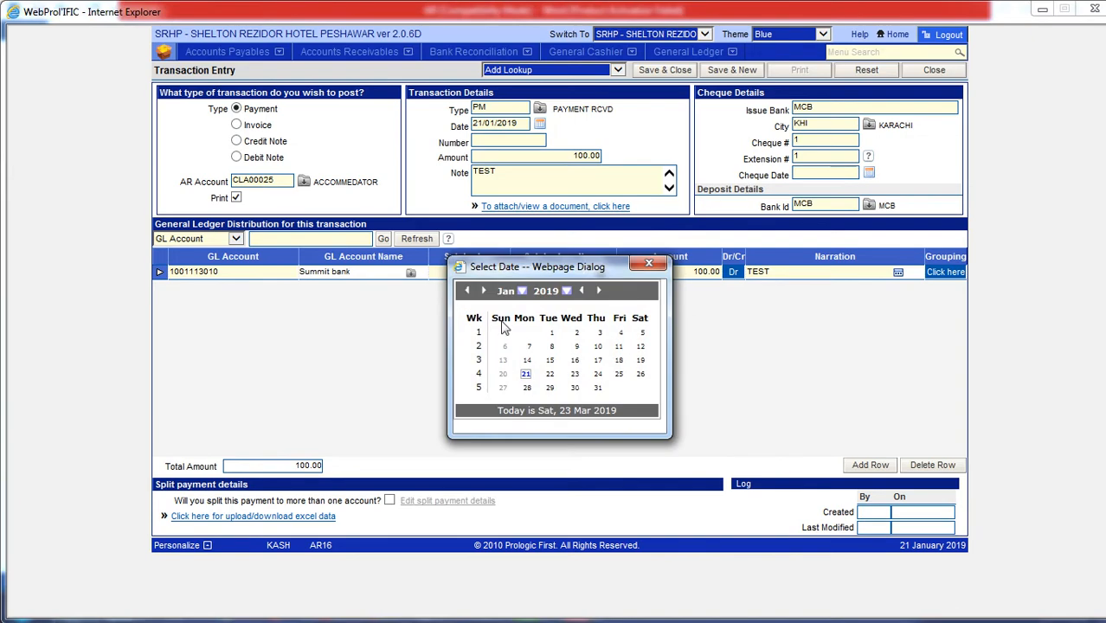
left_click(528, 375)
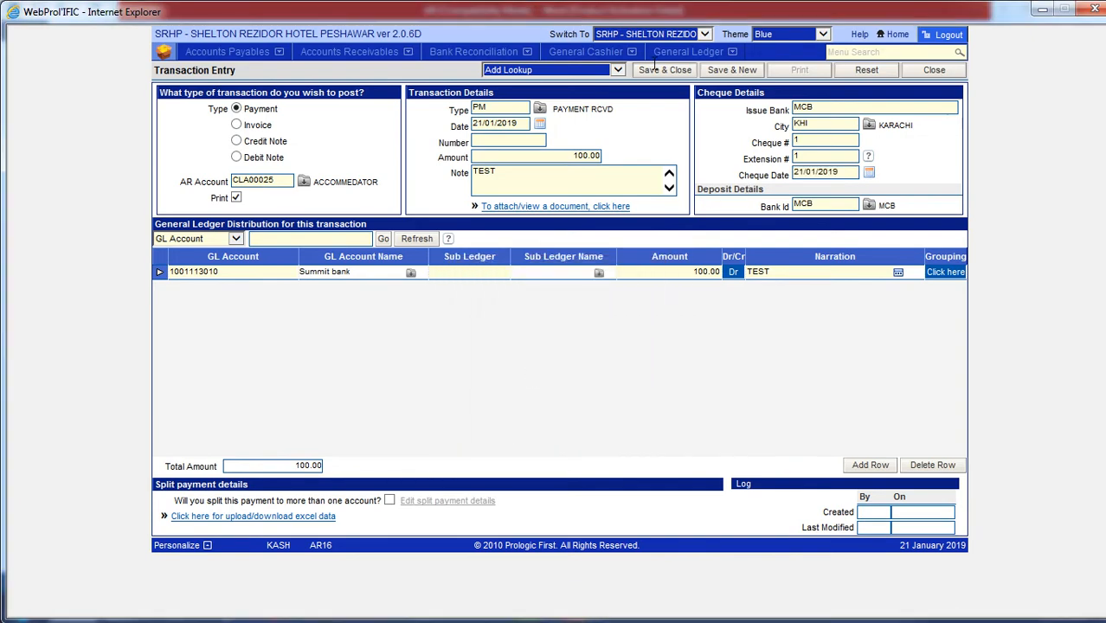
Save and close the payment, view its printed receipt, and close the receipt
left_click(665, 71)
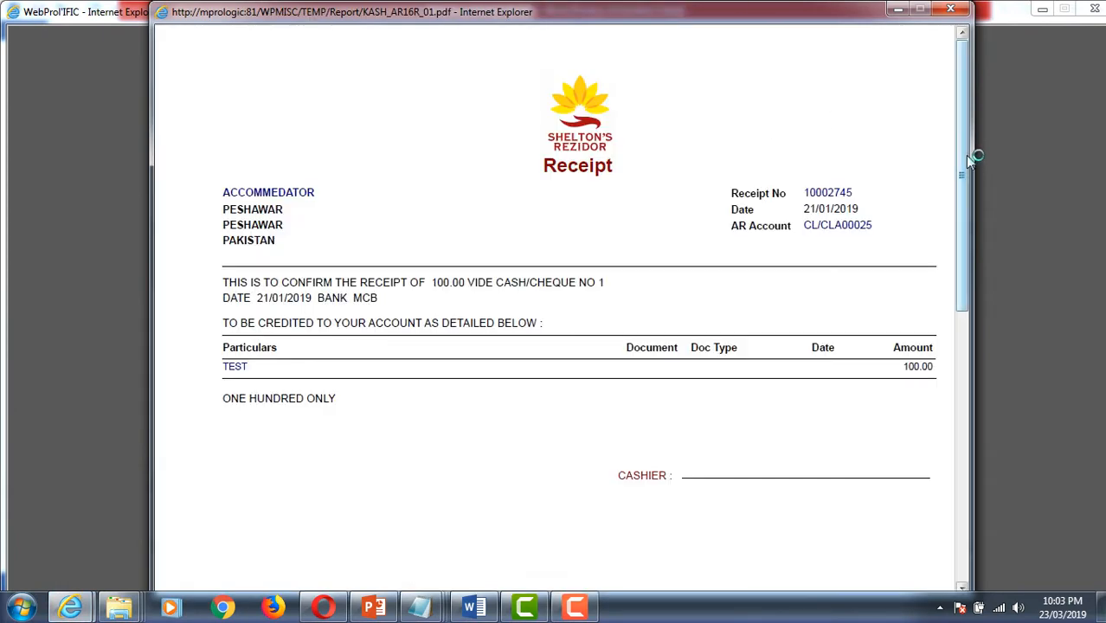
mouse_move(964, 155)
left_mouse_down()
mouse_move(976, 394)
mouse_move(970, 329)
mouse_move(965, 402)
mouse_move(947, 150)
left_mouse_up()
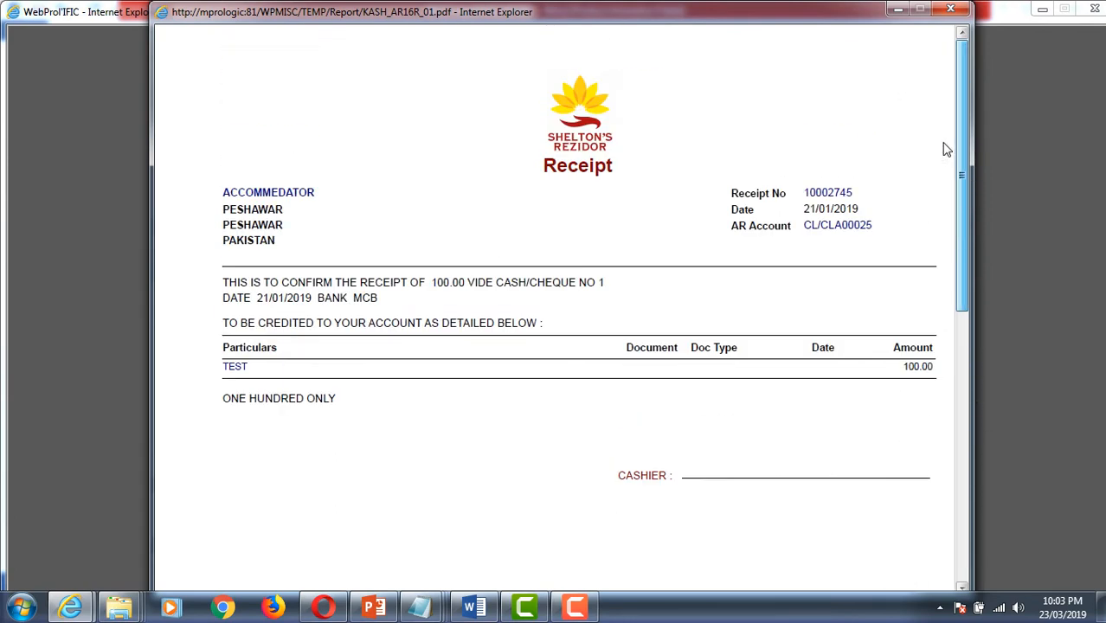
left_click(956, 8)
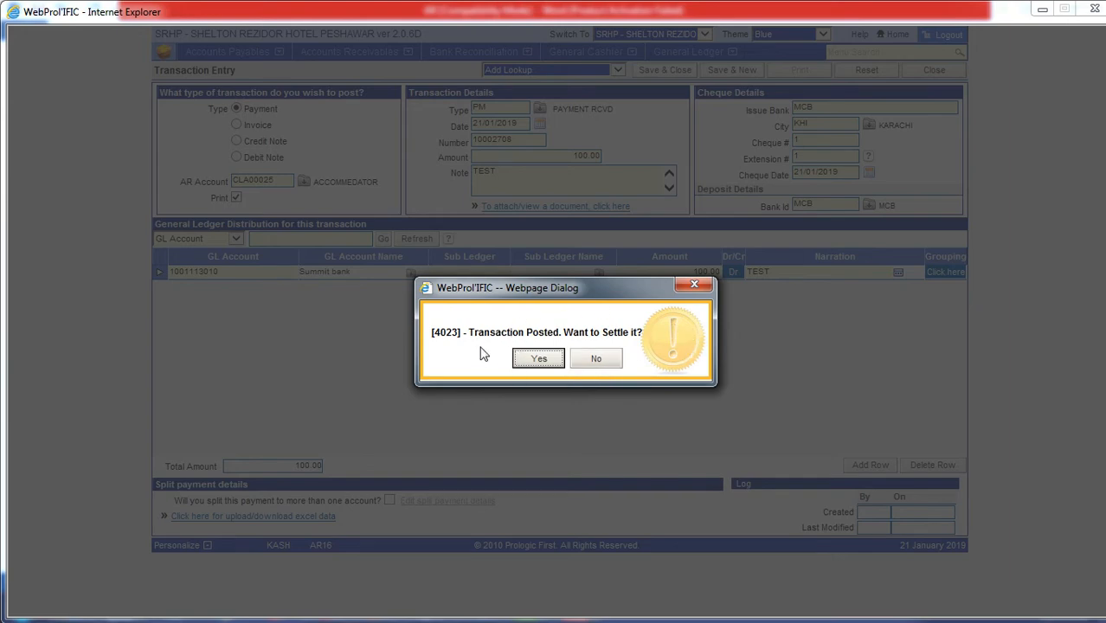
Try settling the posted payment by applying 100.00 to the FD document dated 01/03/2018, discard the changes, and close Transaction Entry
left_click(542, 358)
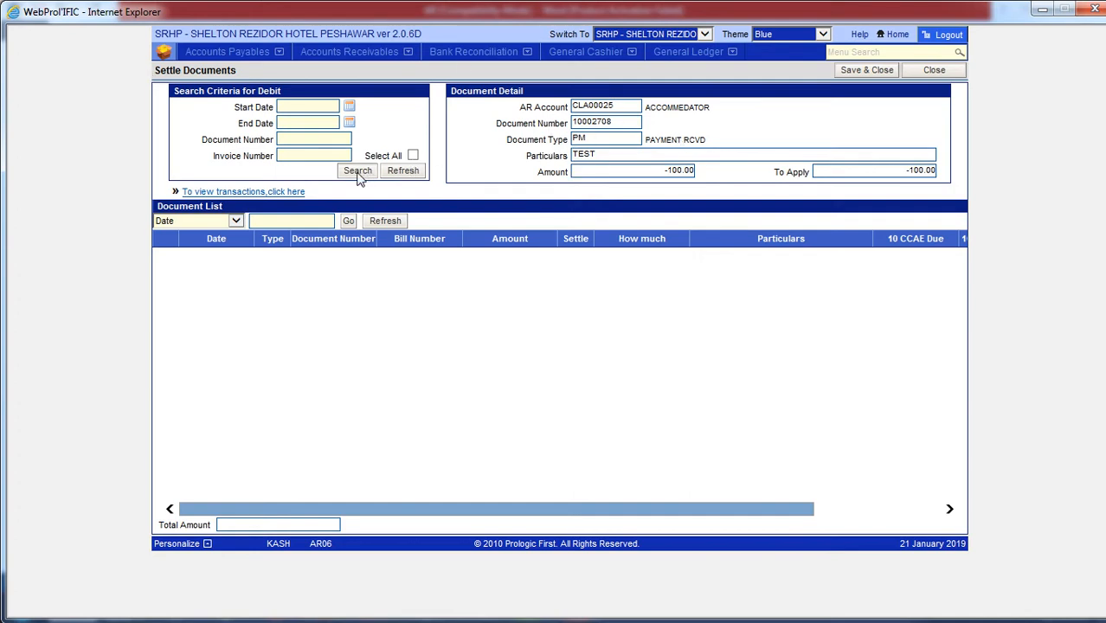
left_click(355, 171)
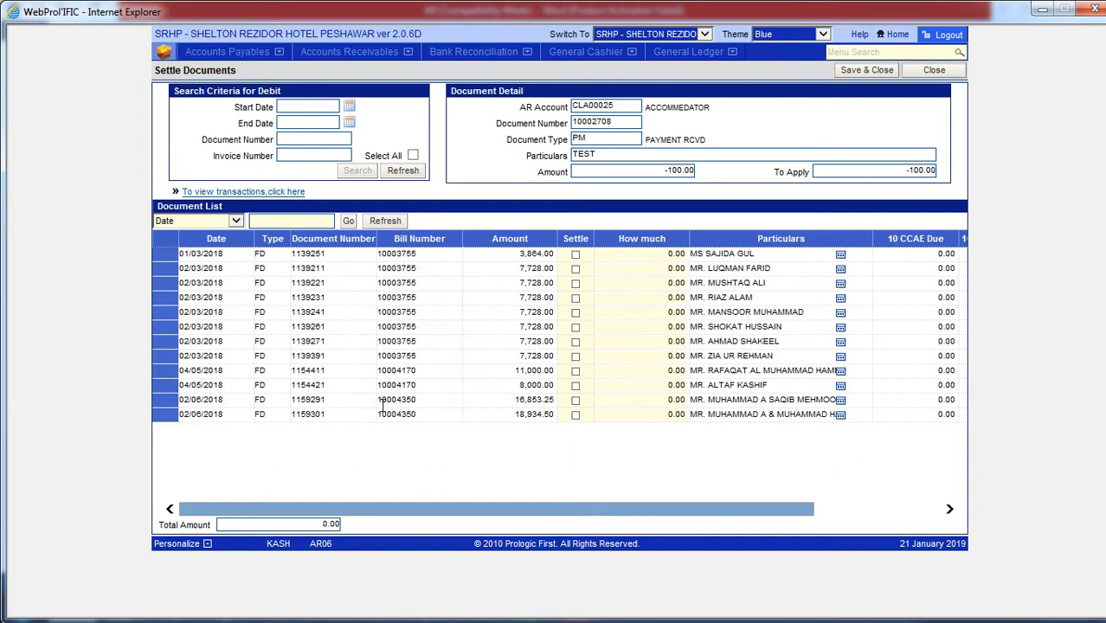
left_click(575, 255)
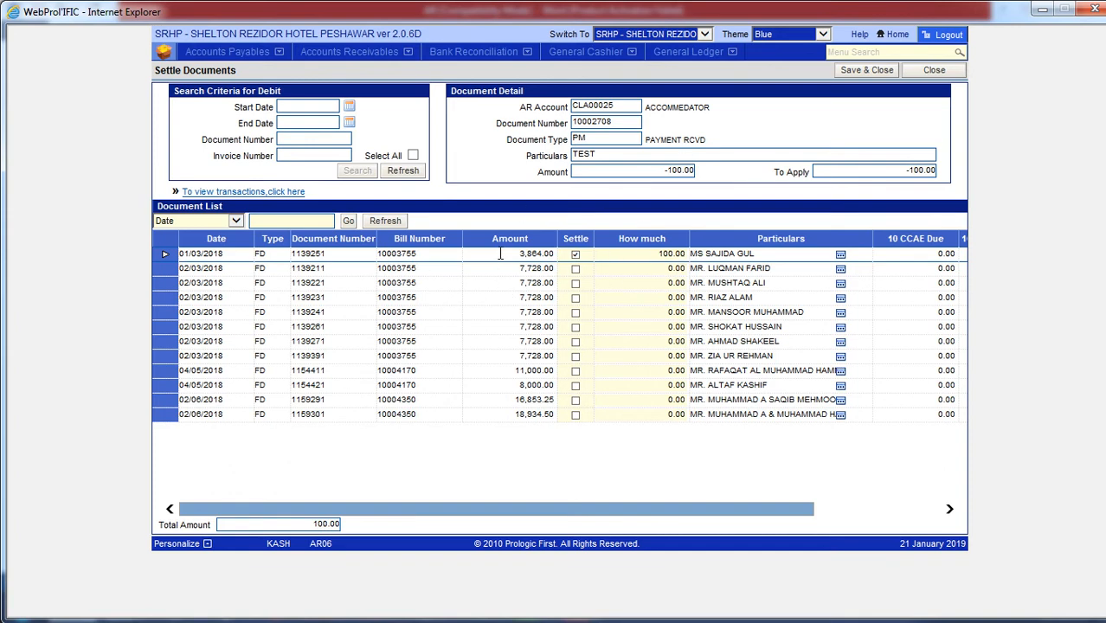
left_click_drag(509, 254, 620, 261)
left_click_drag(665, 170, 733, 172)
left_click(942, 72)
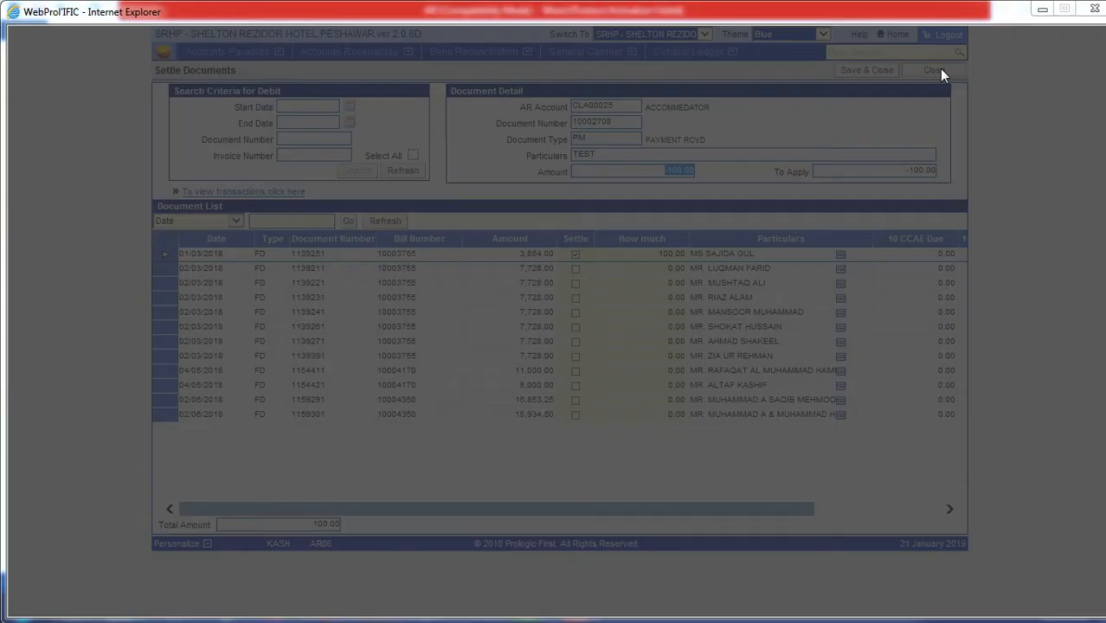
left_click(594, 357)
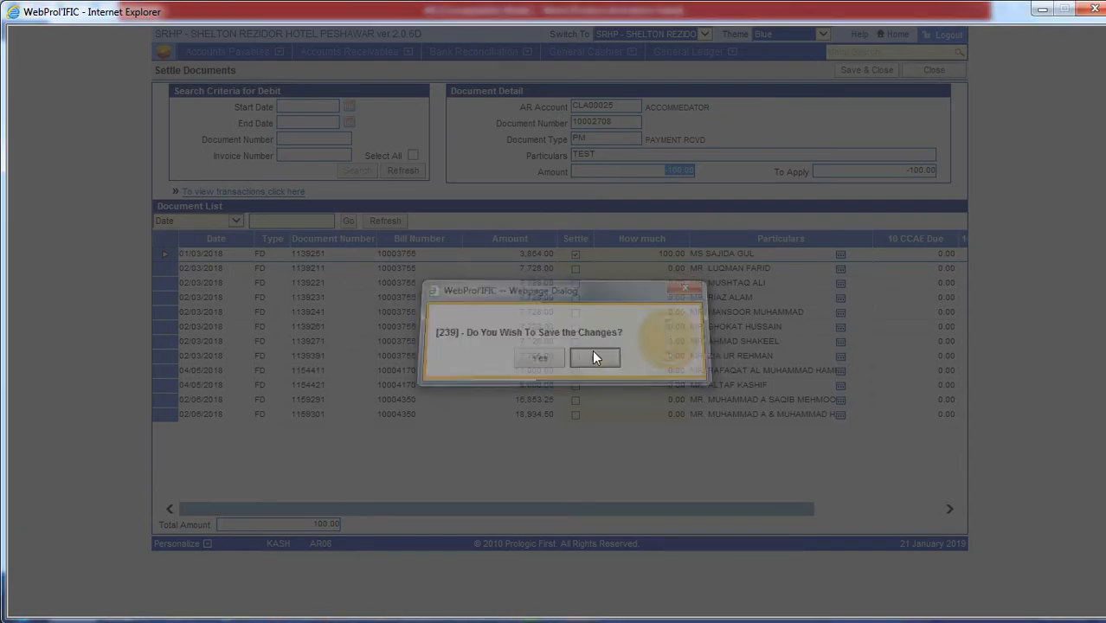
left_click(949, 74)
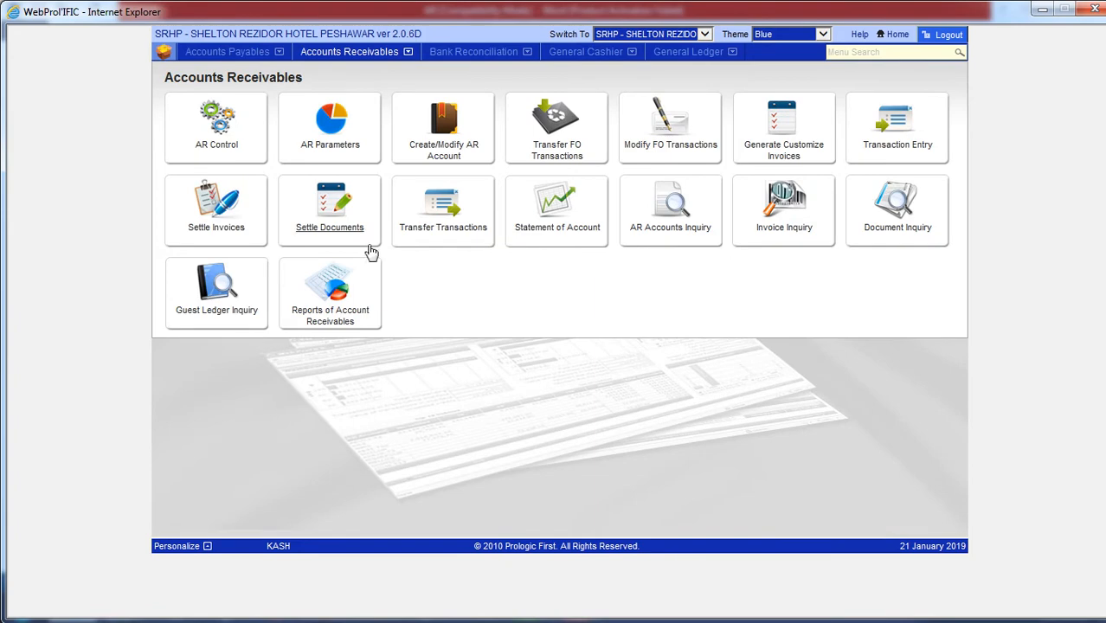
Search Settle Documents for ACCOMMEDATOR's unsettled credits and select the credit note dated 30/06/2018
left_click(345, 232)
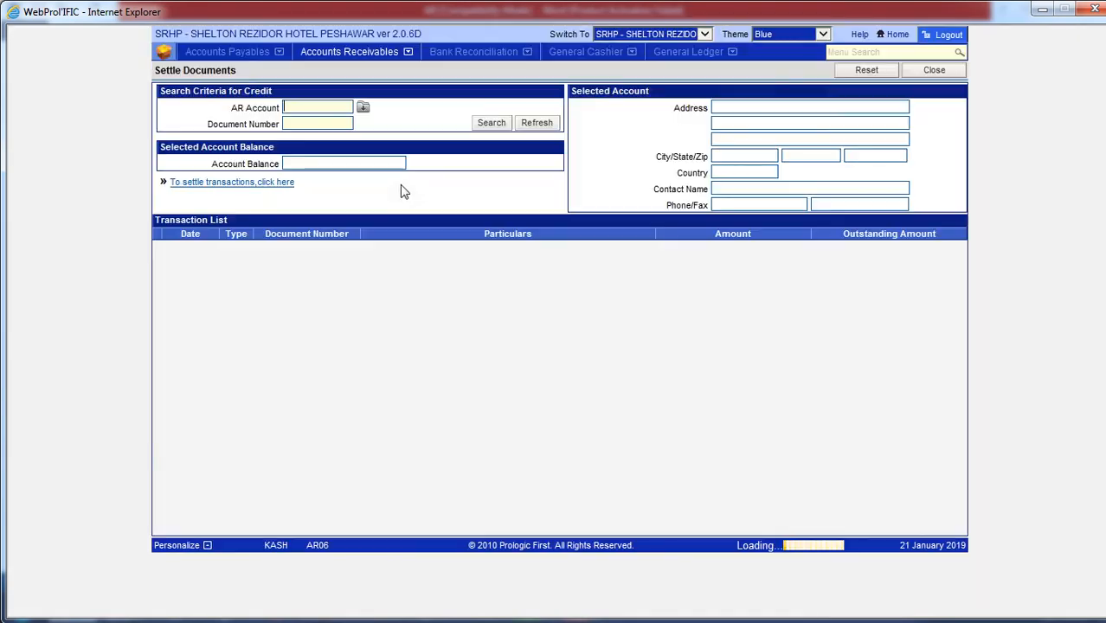
left_click(364, 108)
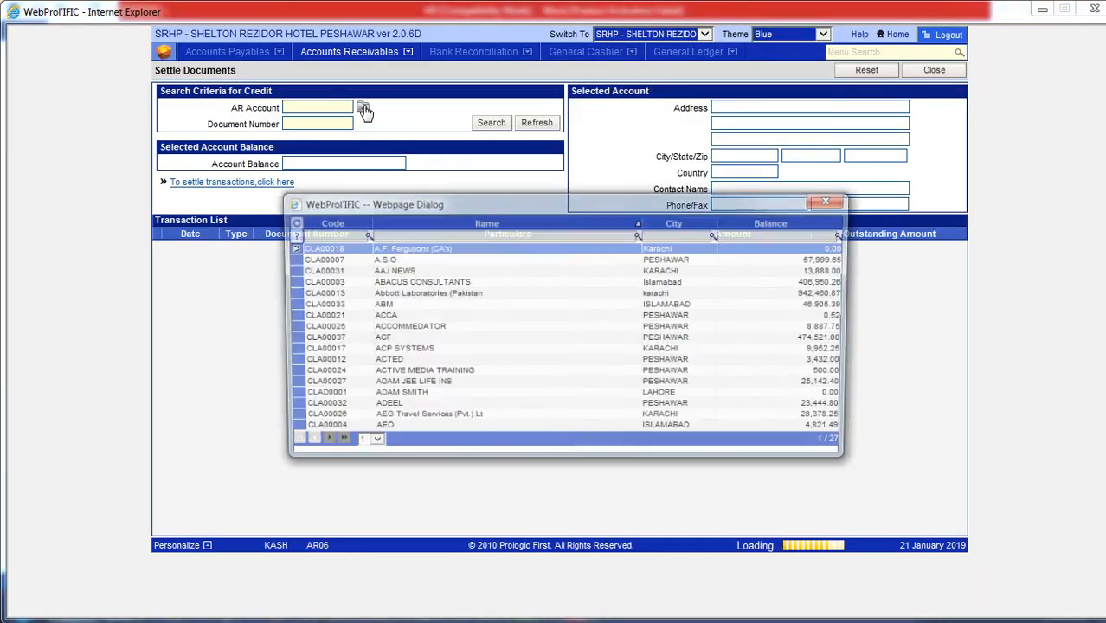
double_click(539, 329)
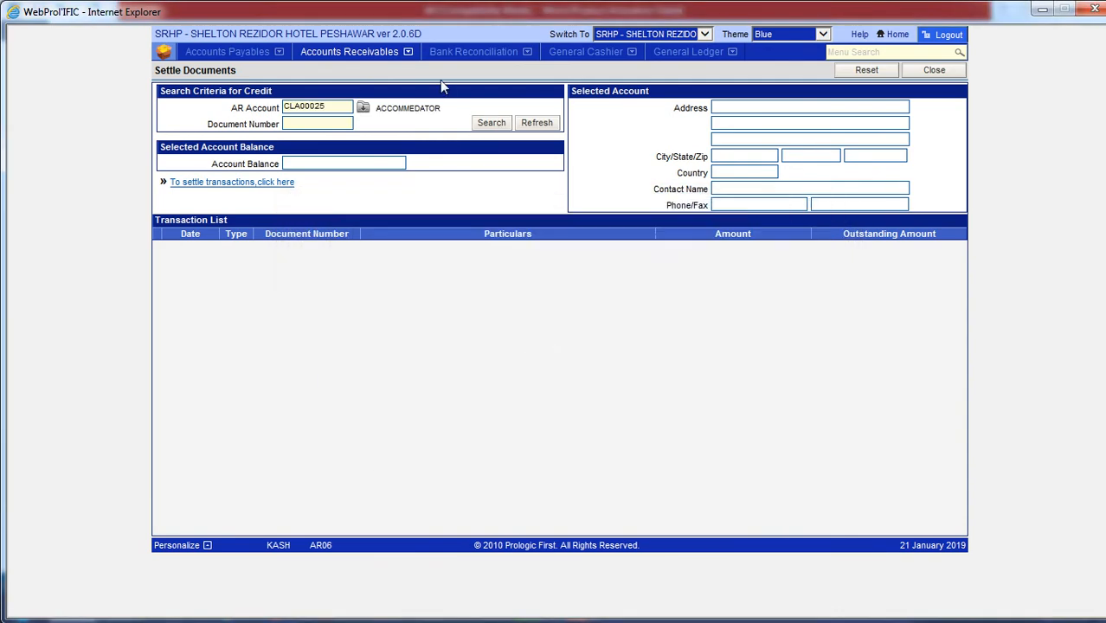
left_click(491, 124)
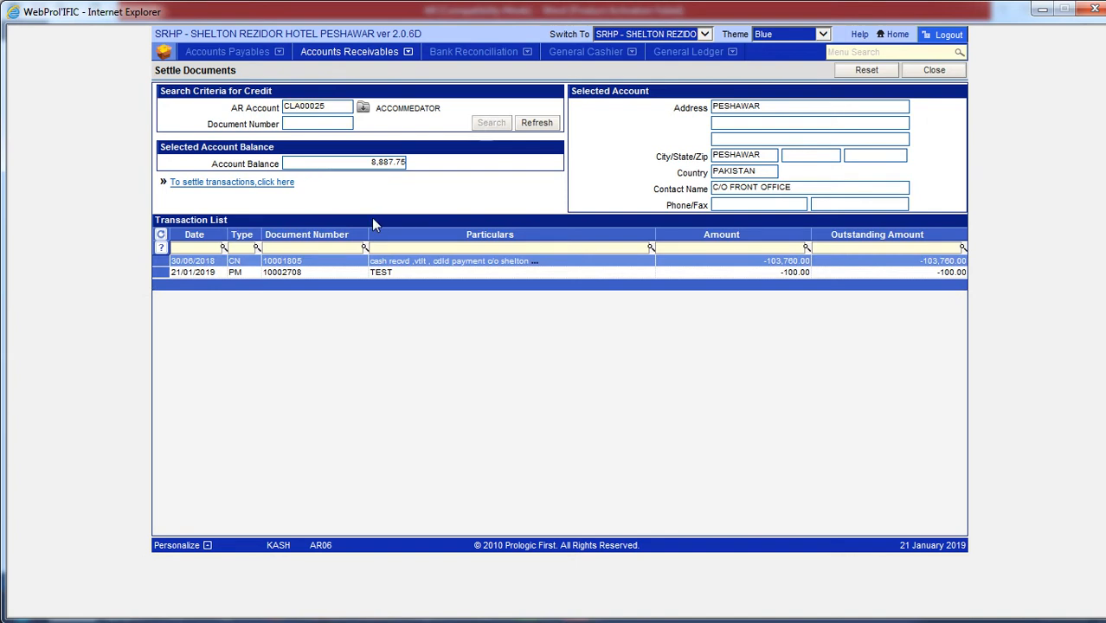
left_click(406, 262)
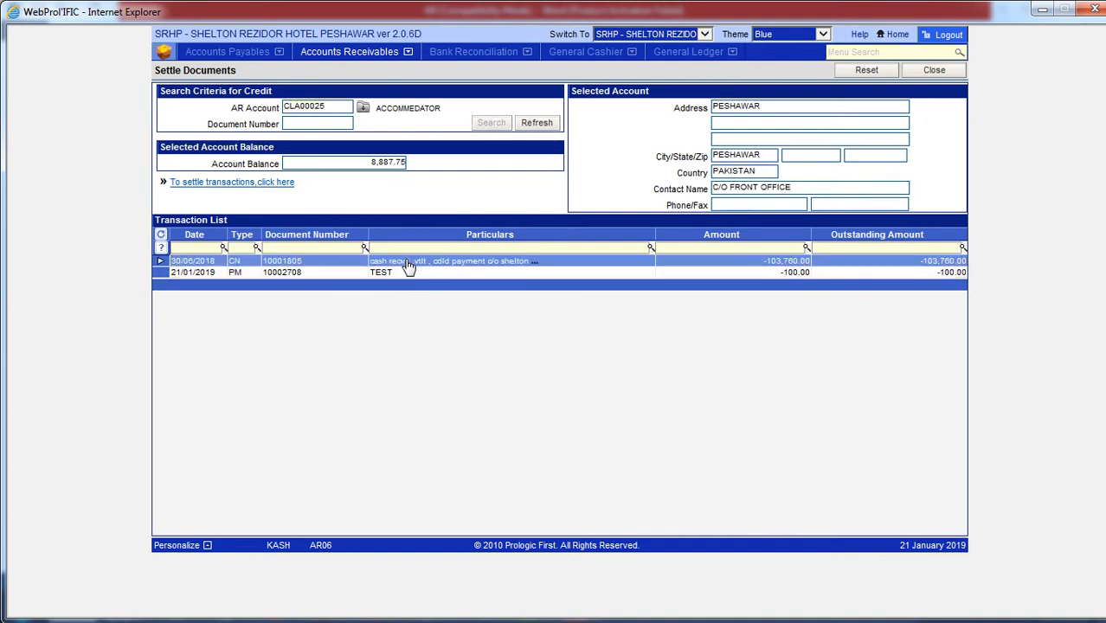
Settle the credit note against the first two FD documents, 3,864.00 and 7,728.00, save the settlement, and close Settle Documents
left_click(248, 182)
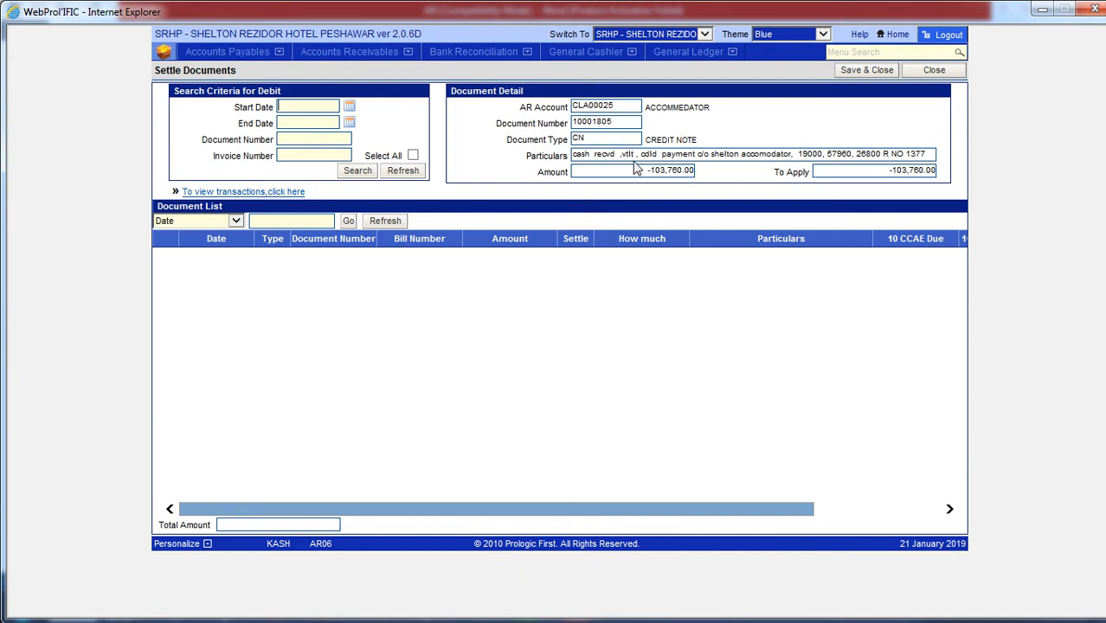
left_click(360, 175)
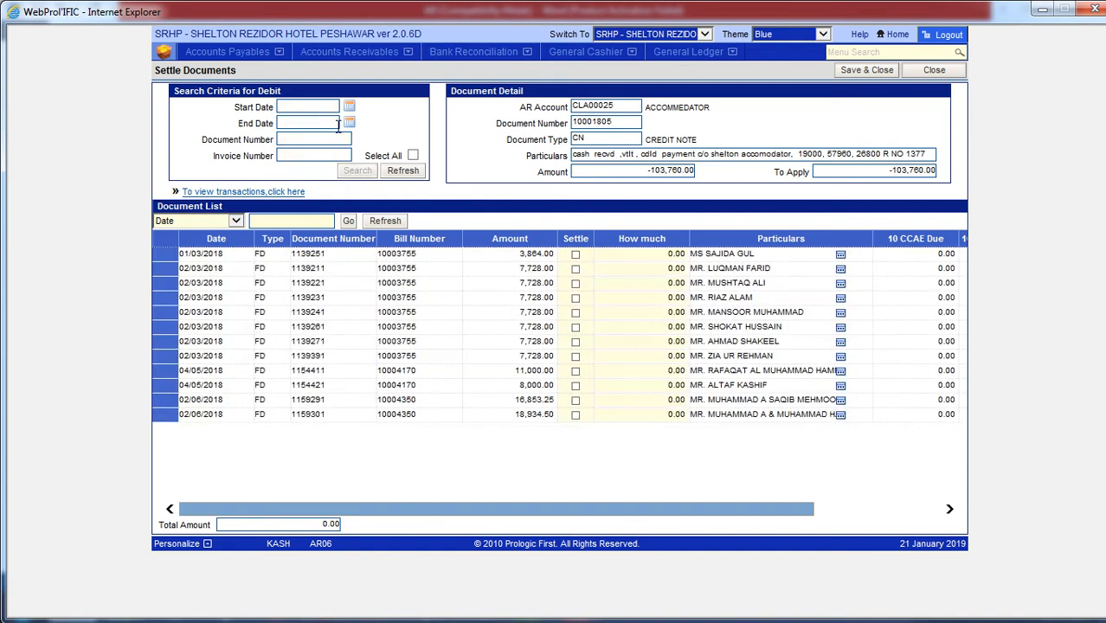
left_click(576, 254)
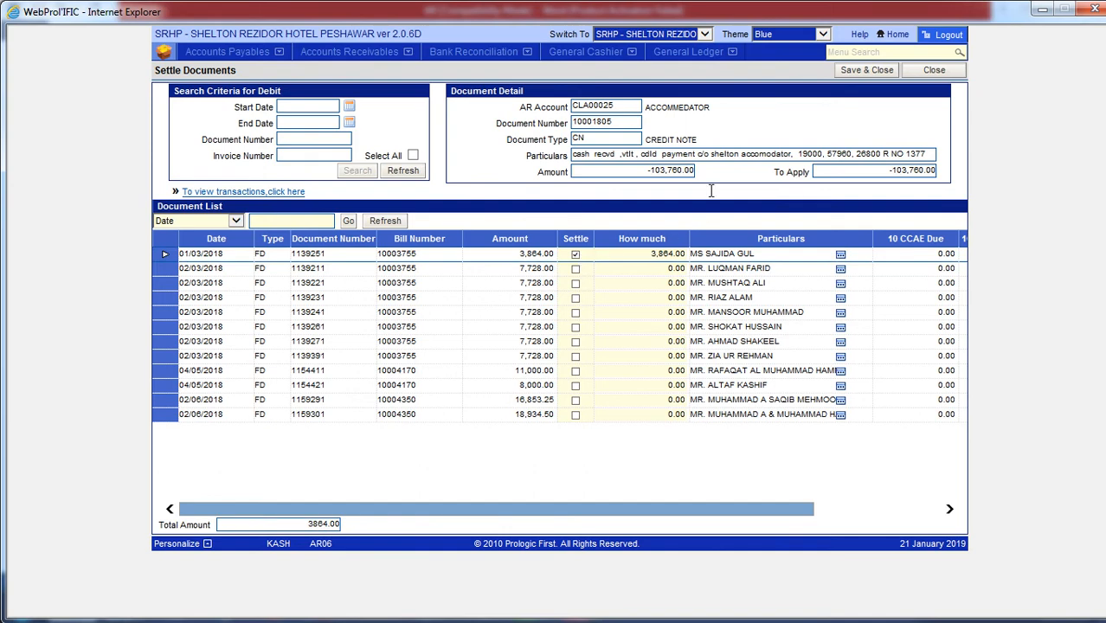
left_click(650, 171)
left_click(576, 269)
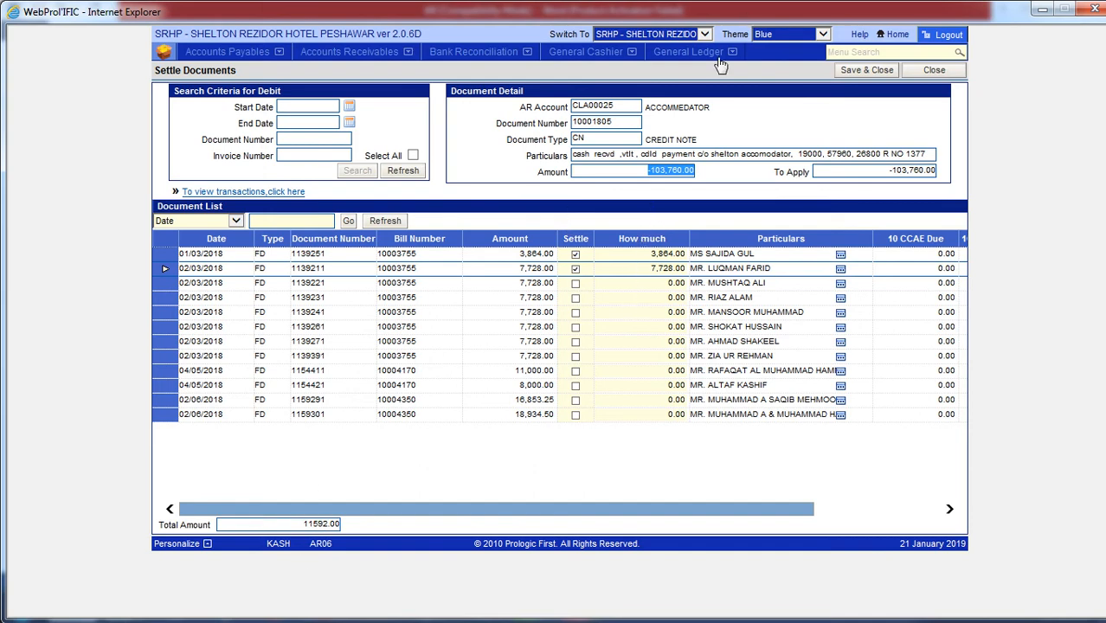
left_click(874, 75)
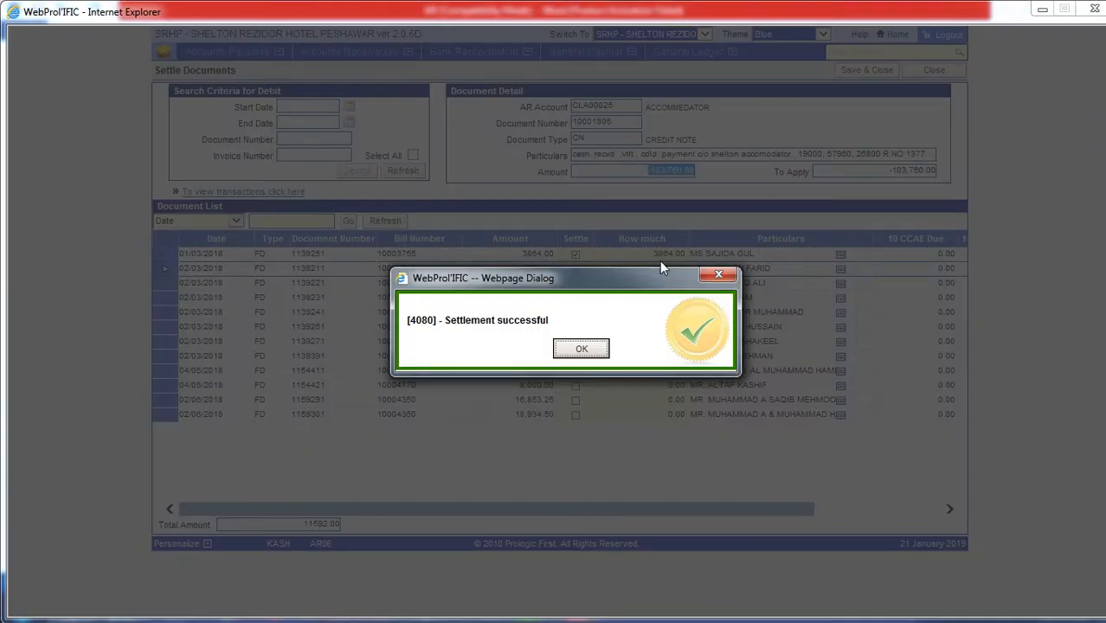
left_click(581, 350)
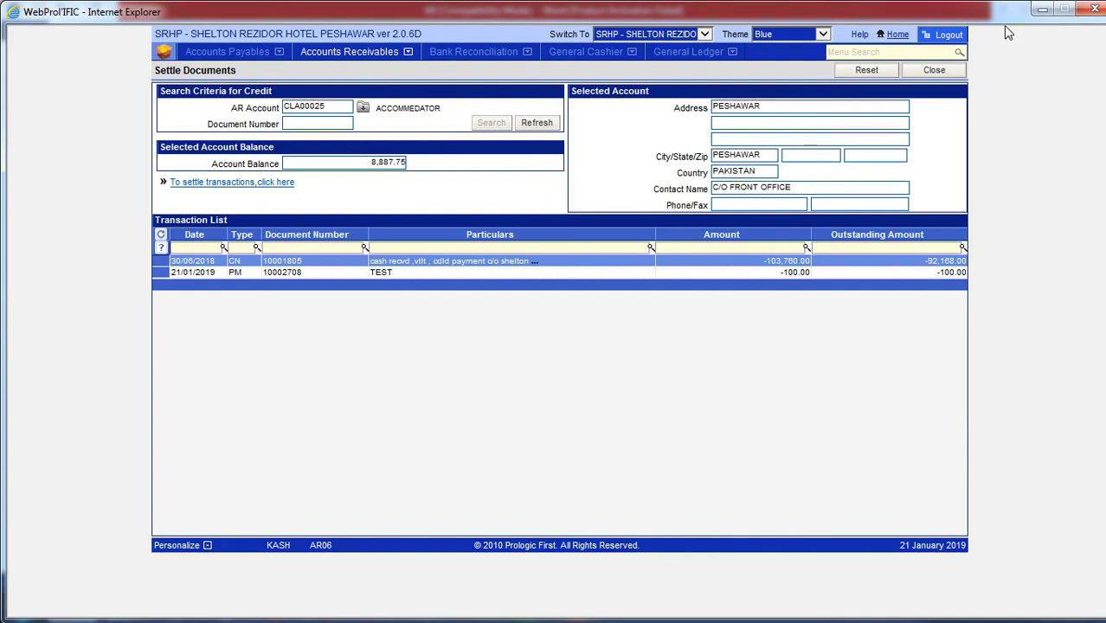
left_click(946, 72)
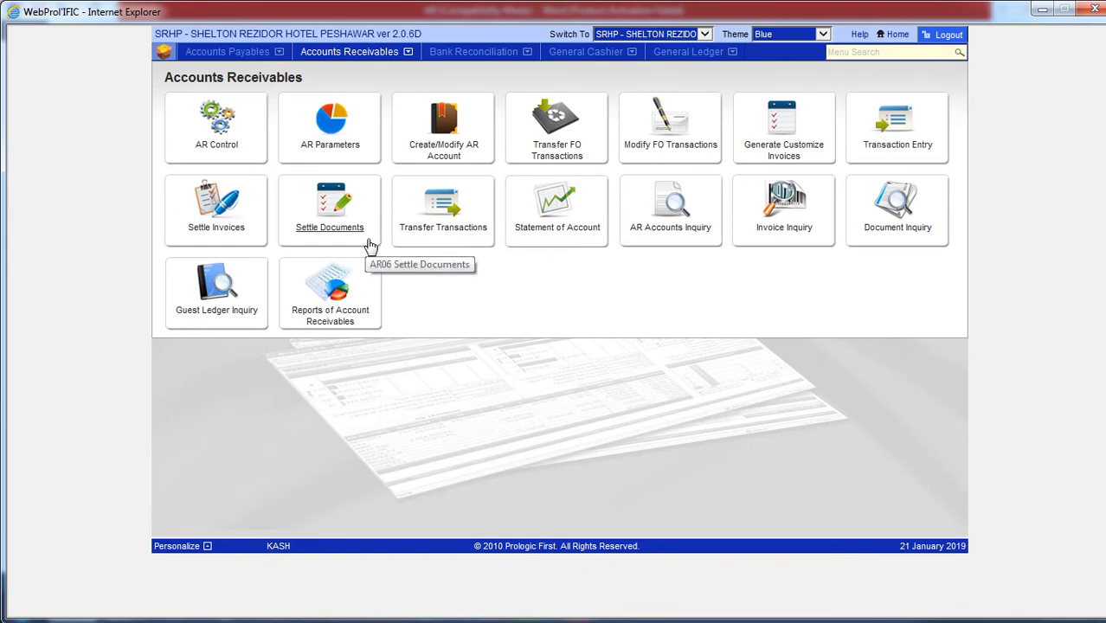
Search Settle Invoices for ACCOMMEDATOR's unsettled transactions
left_click(238, 220)
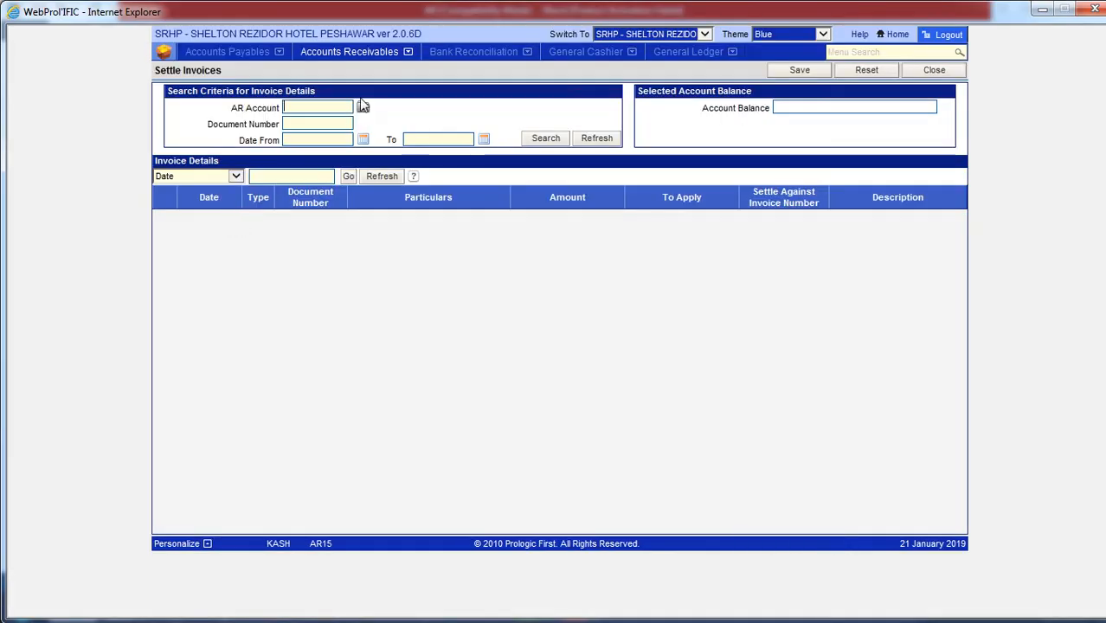
left_click(362, 109)
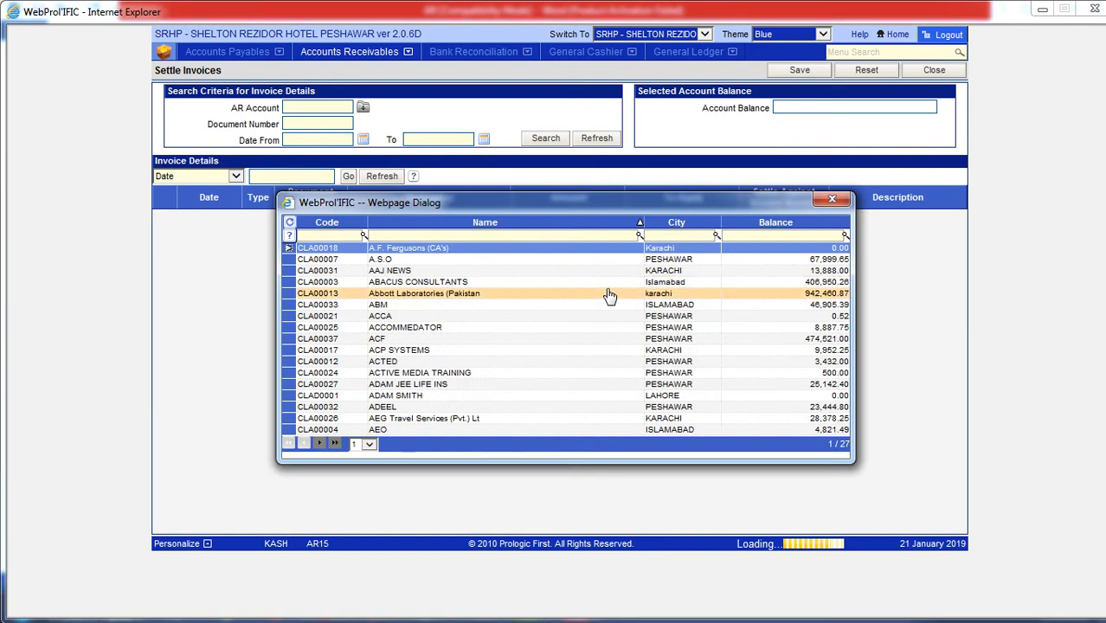
double_click(608, 329)
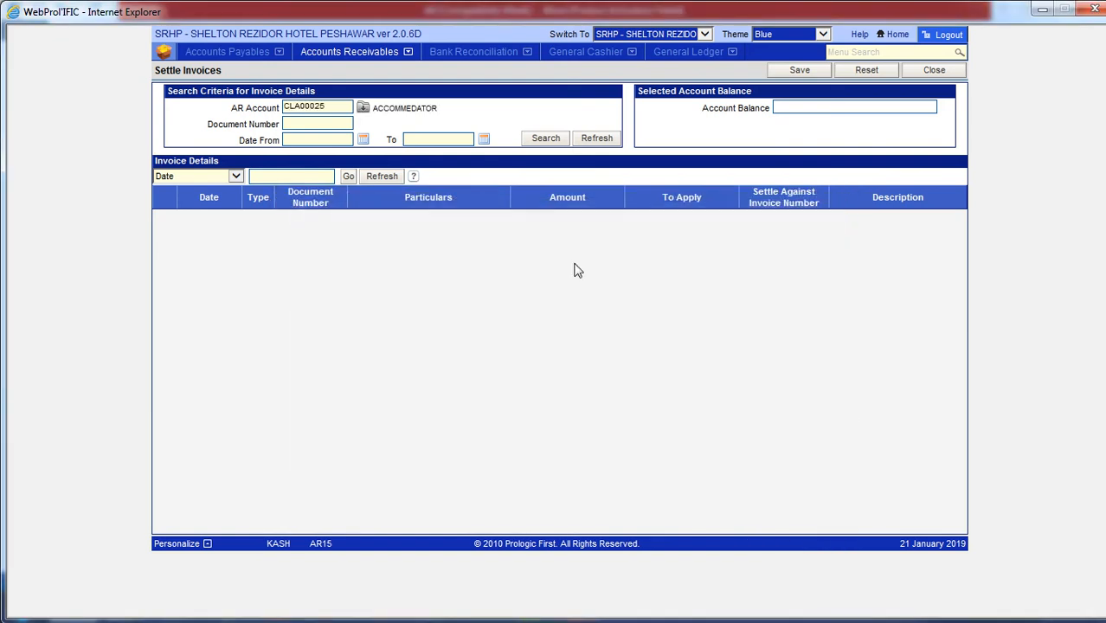
left_click(546, 139)
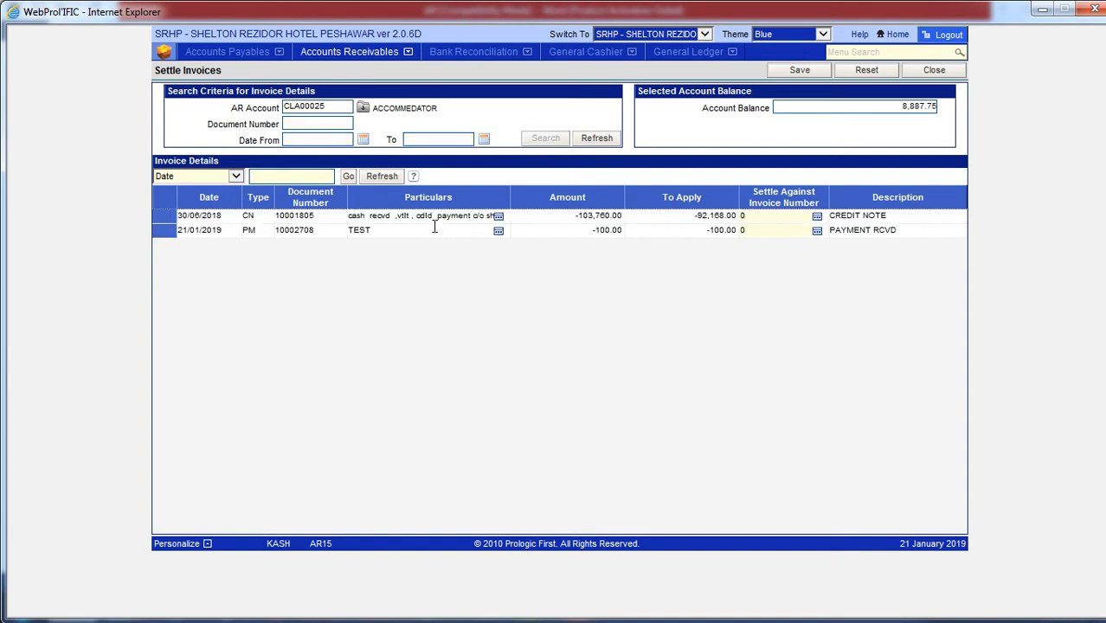
Open the invoice lookup for settling the TEST payment, leave it without choosing an invoice, and close Settle Invoices
left_click(436, 227)
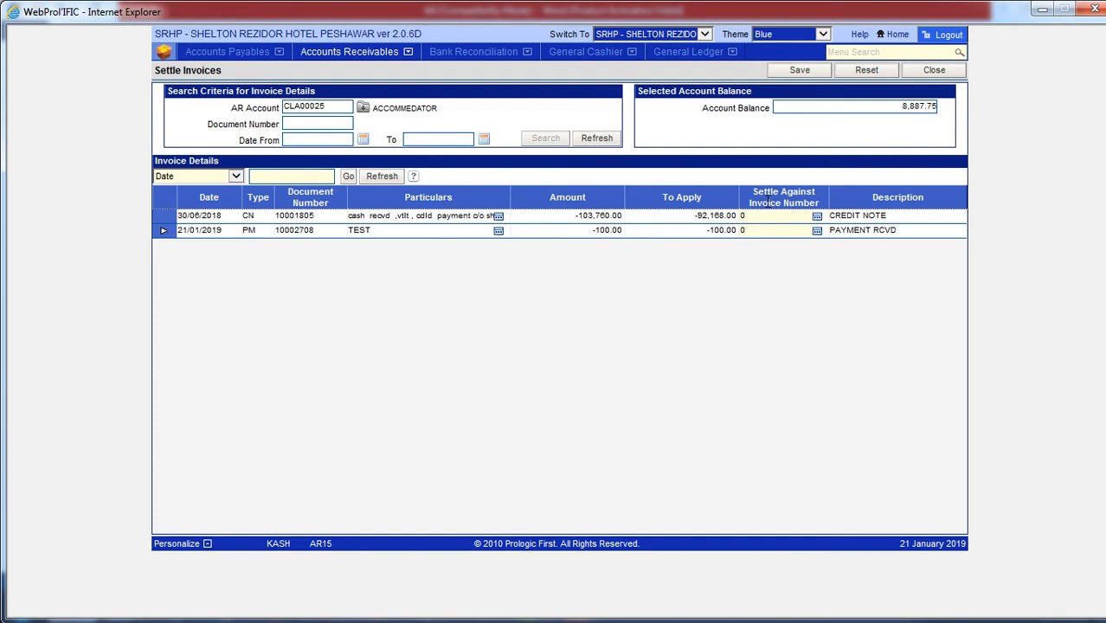
left_click(767, 229)
left_click(817, 232)
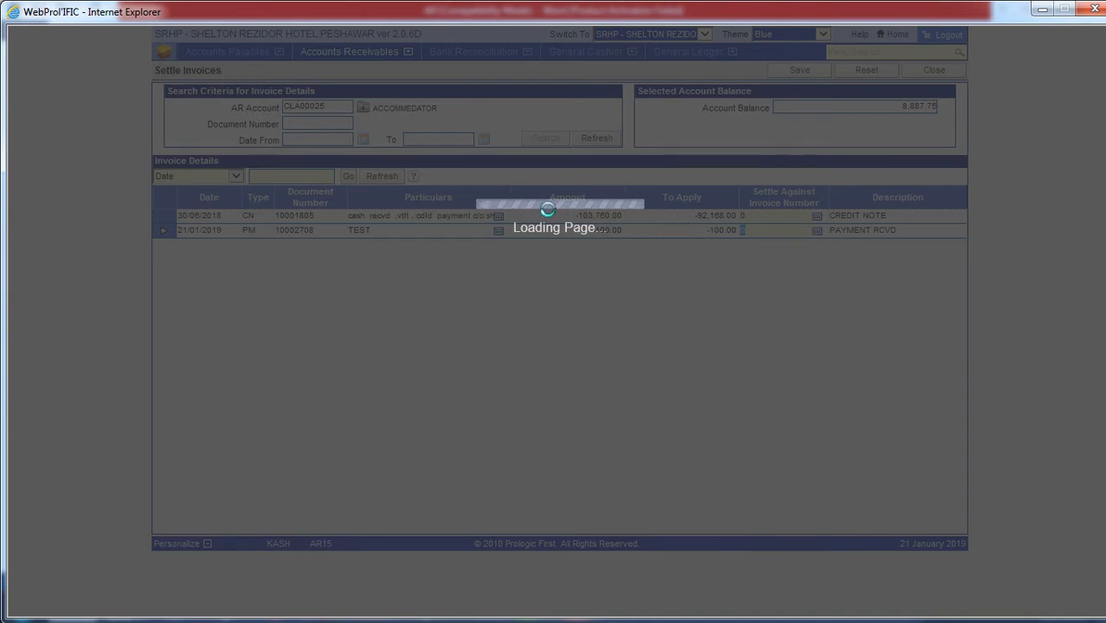
left_click(576, 348)
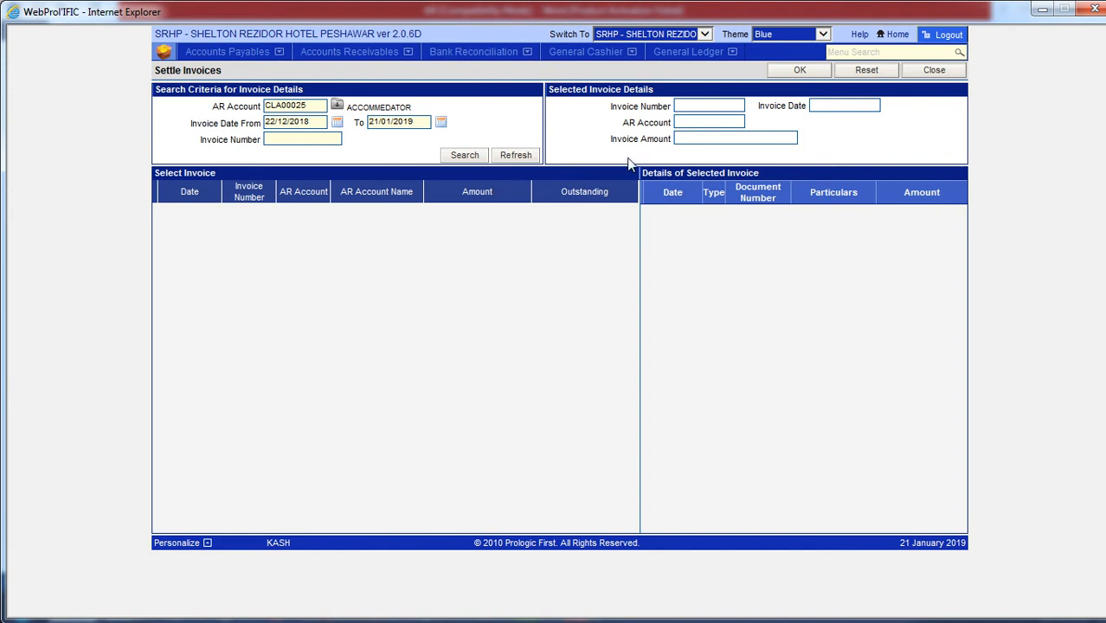
left_click(934, 73)
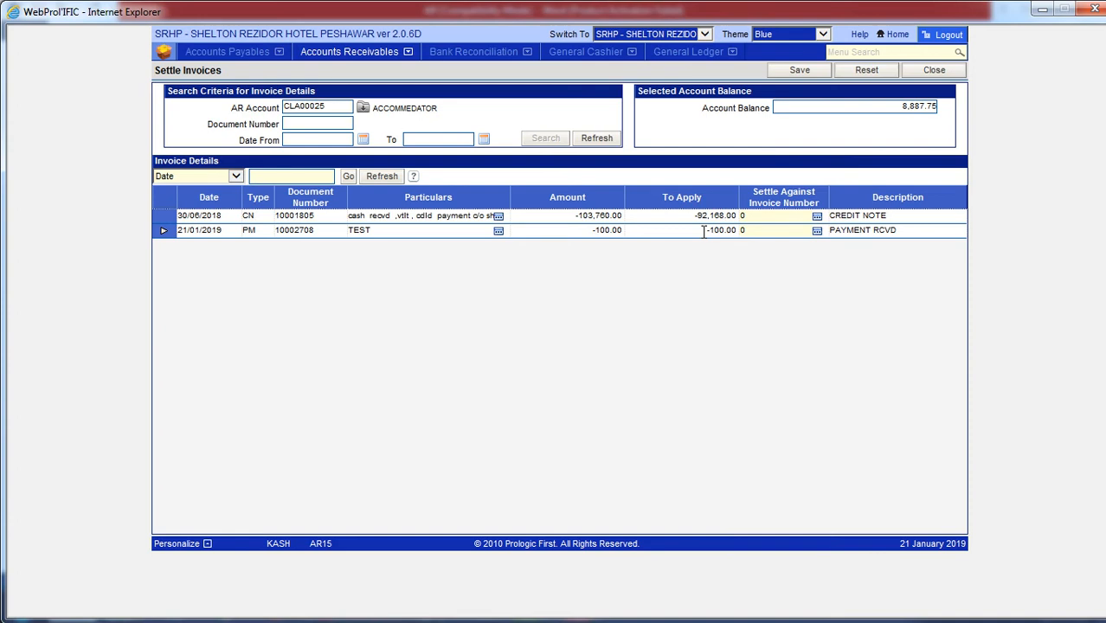
left_click(929, 72)
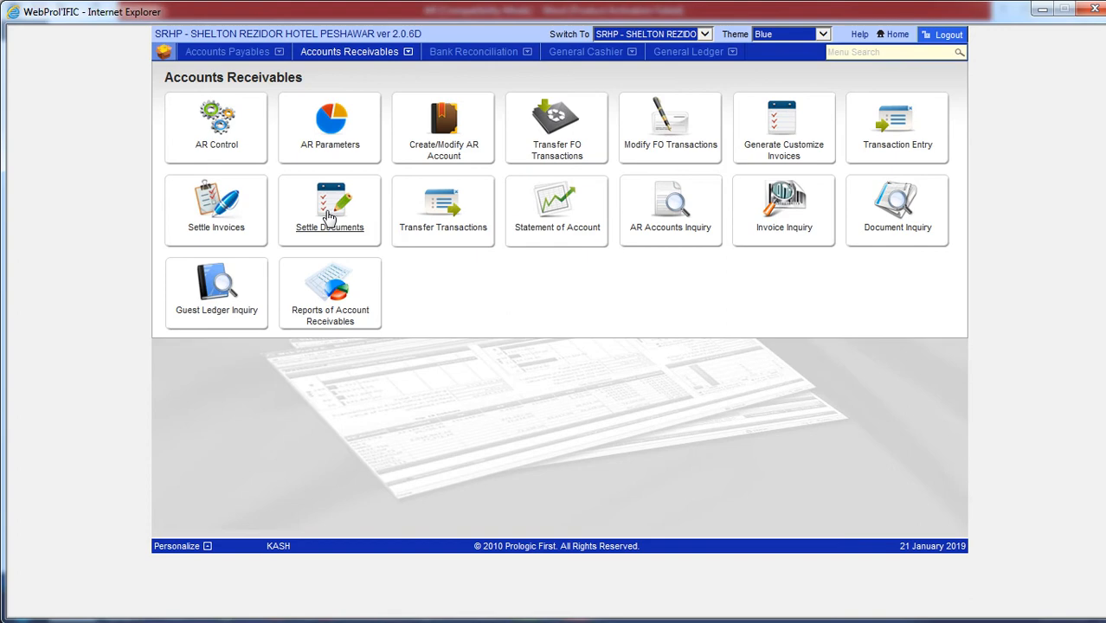
In Transfer Transactions, search ACCOMMEDATOR's transactions and select the first FD document dated 02/03/2018 for transfer
left_click(416, 221)
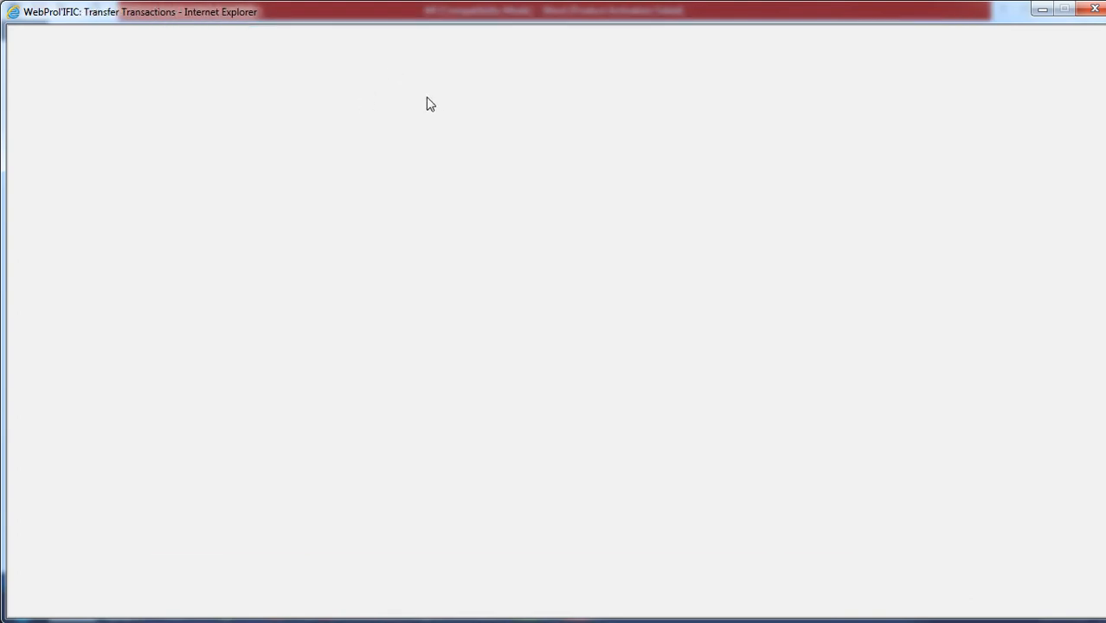
left_click(415, 109)
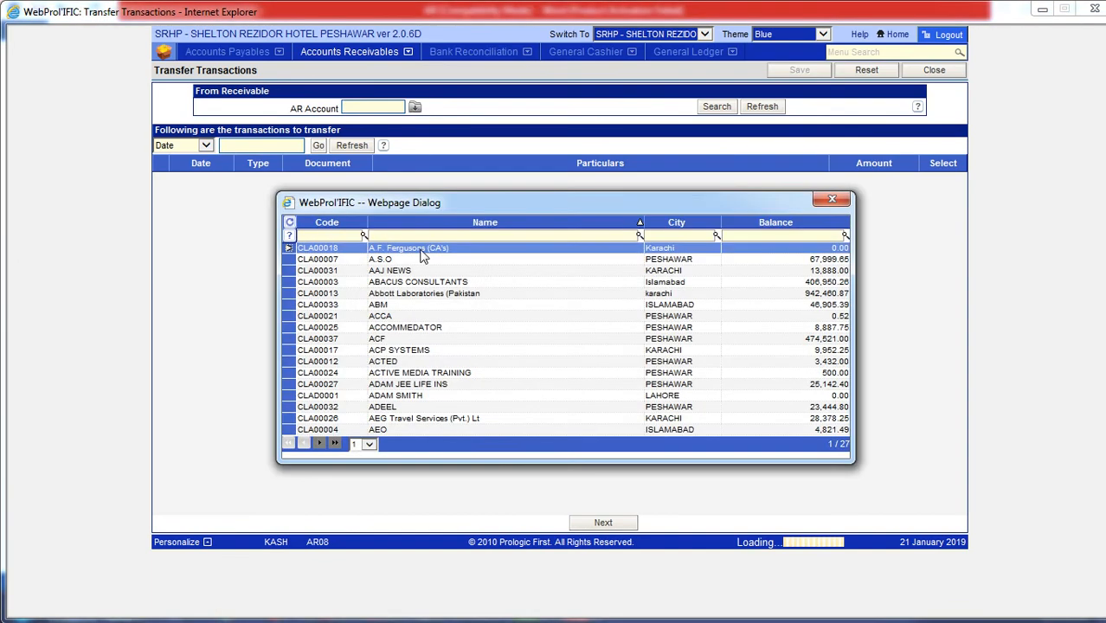
double_click(460, 328)
left_click(718, 107)
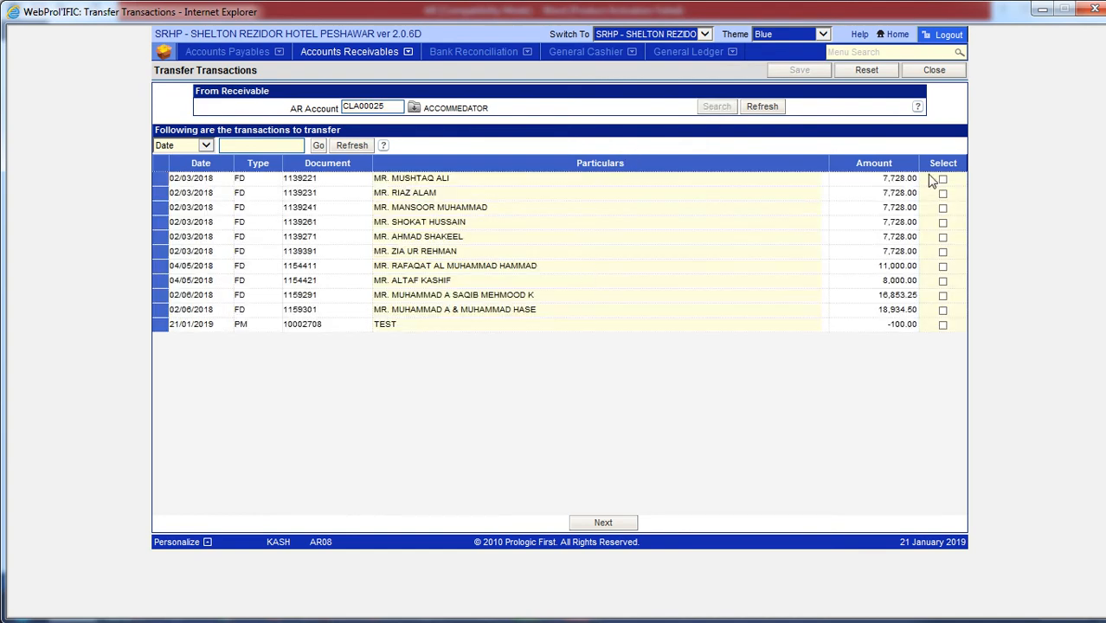
left_click(942, 179)
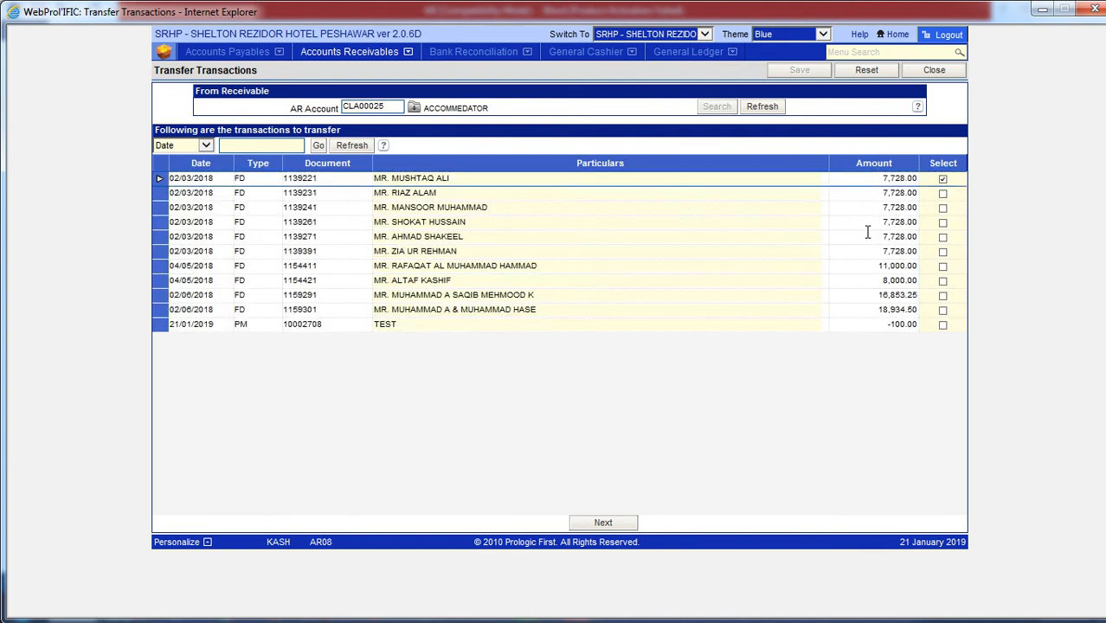
left_click(603, 523)
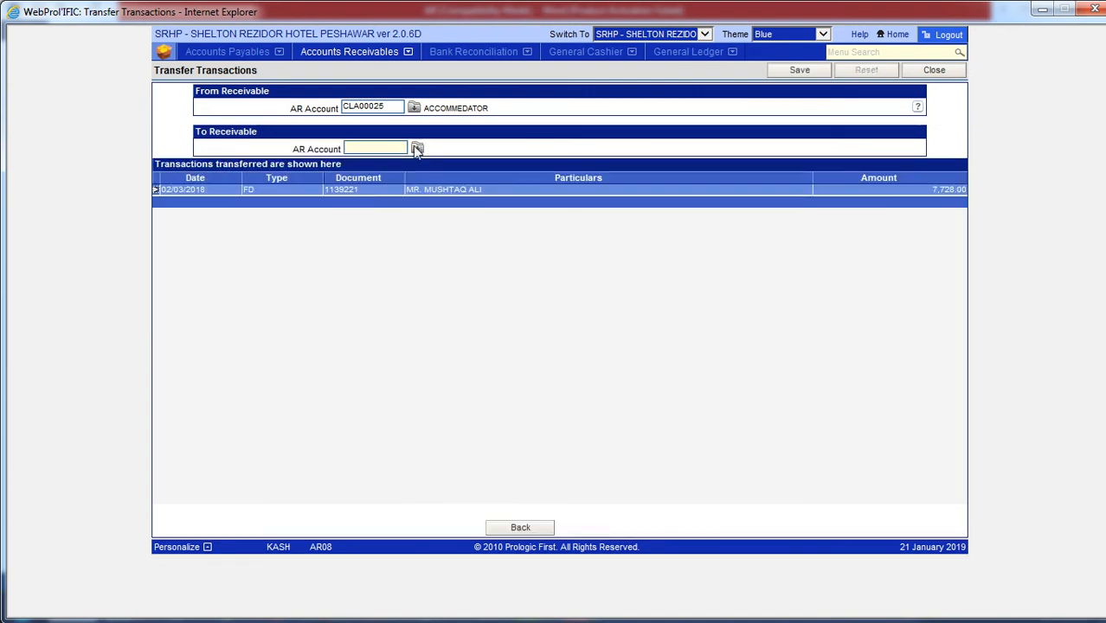
Set ACCA as the receiving AR account, save the transfer, and close Transfer Transactions
left_click(416, 149)
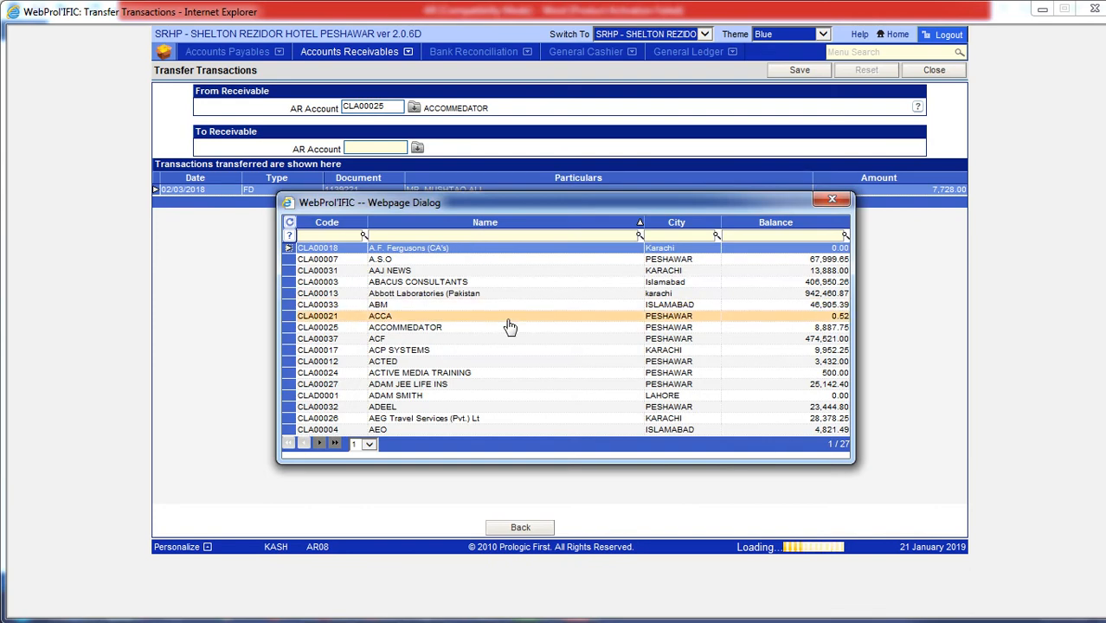
double_click(504, 317)
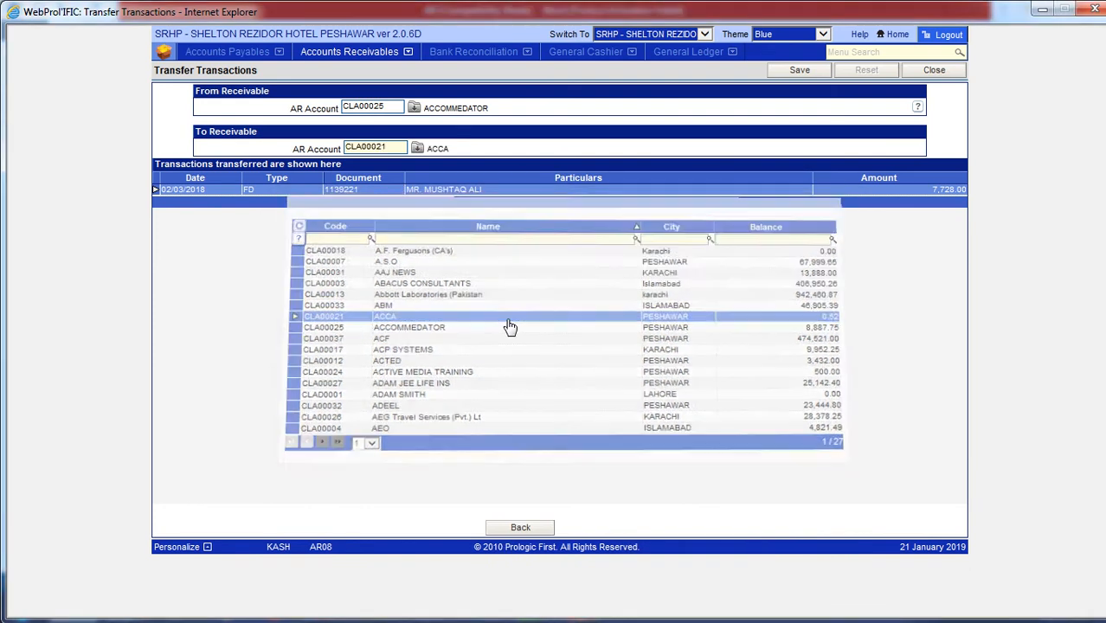
left_click(802, 71)
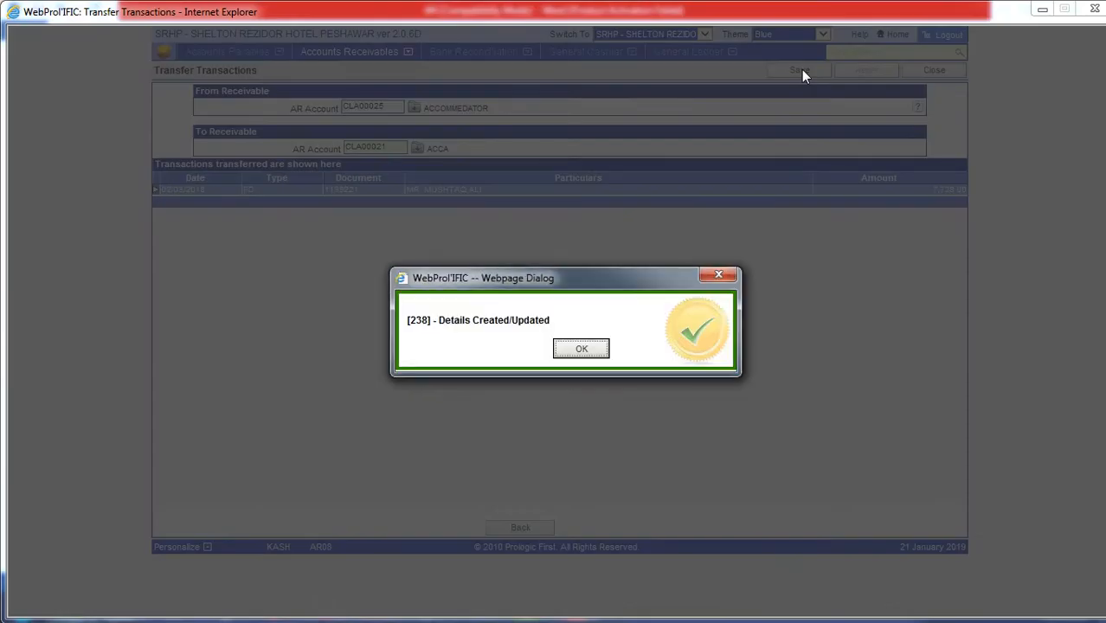
left_click(582, 350)
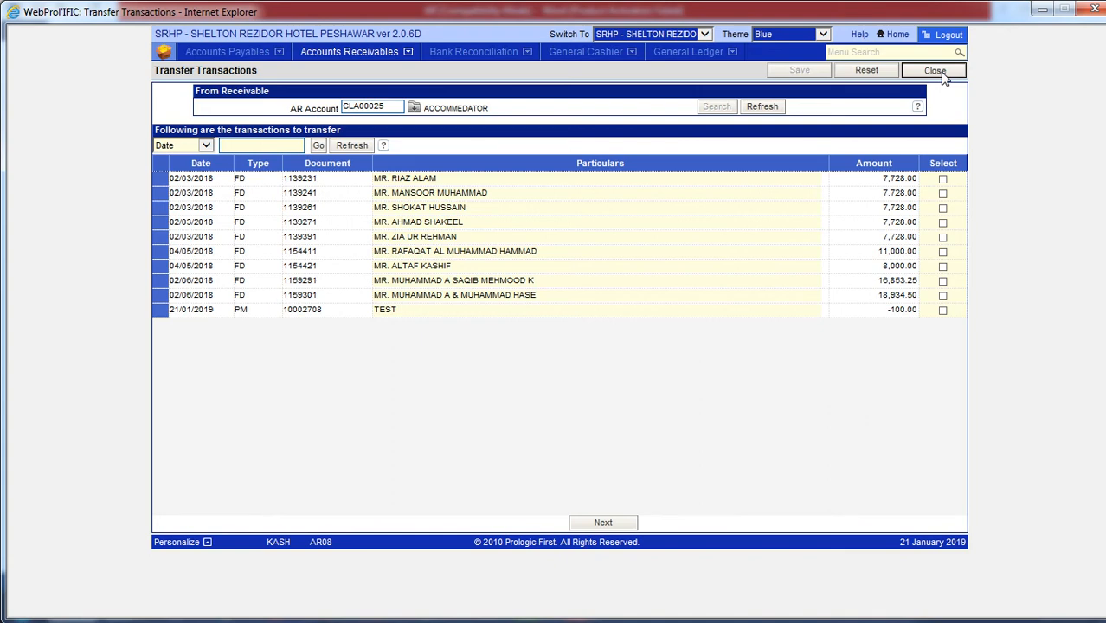
left_click(942, 74)
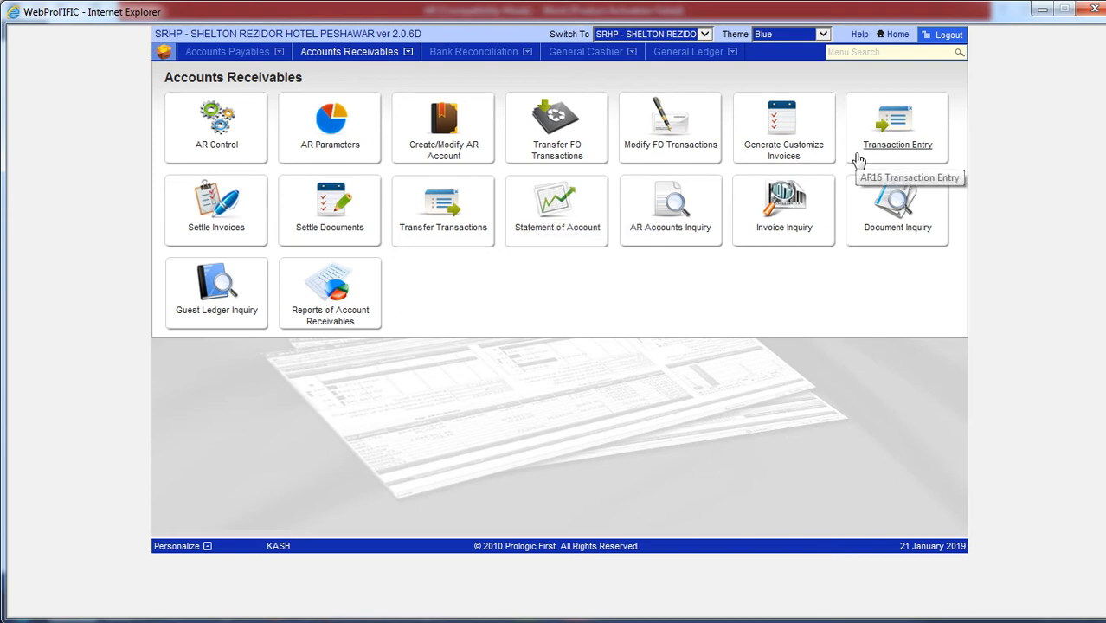
Start a new entry in Transaction Entry with type Credit Note, and close it without saving
left_click(870, 130)
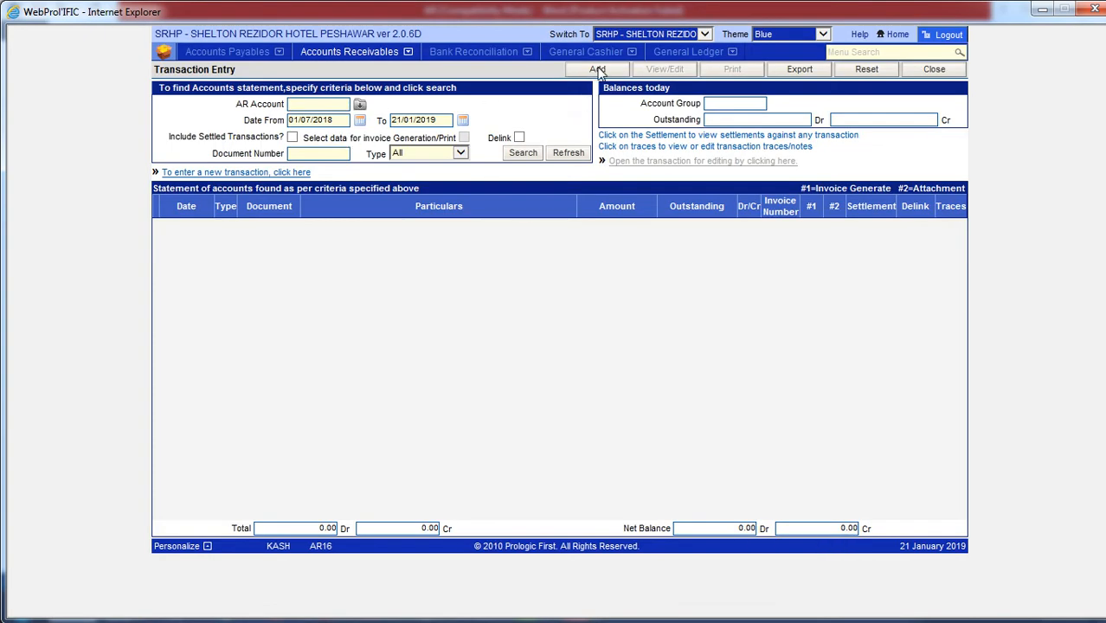
left_click(598, 71)
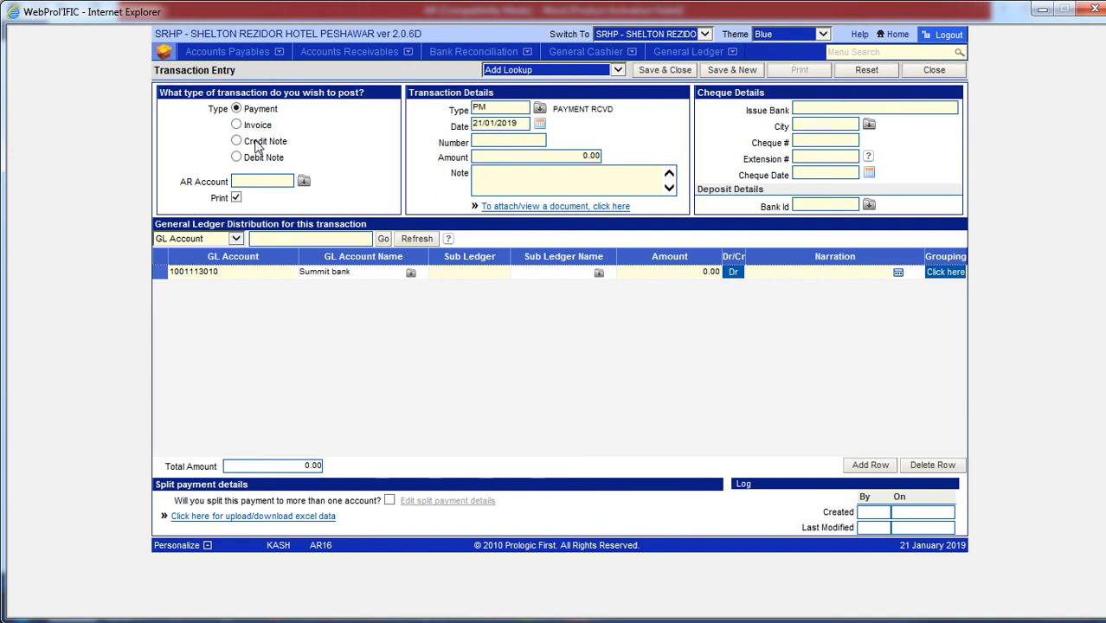
left_click(256, 143)
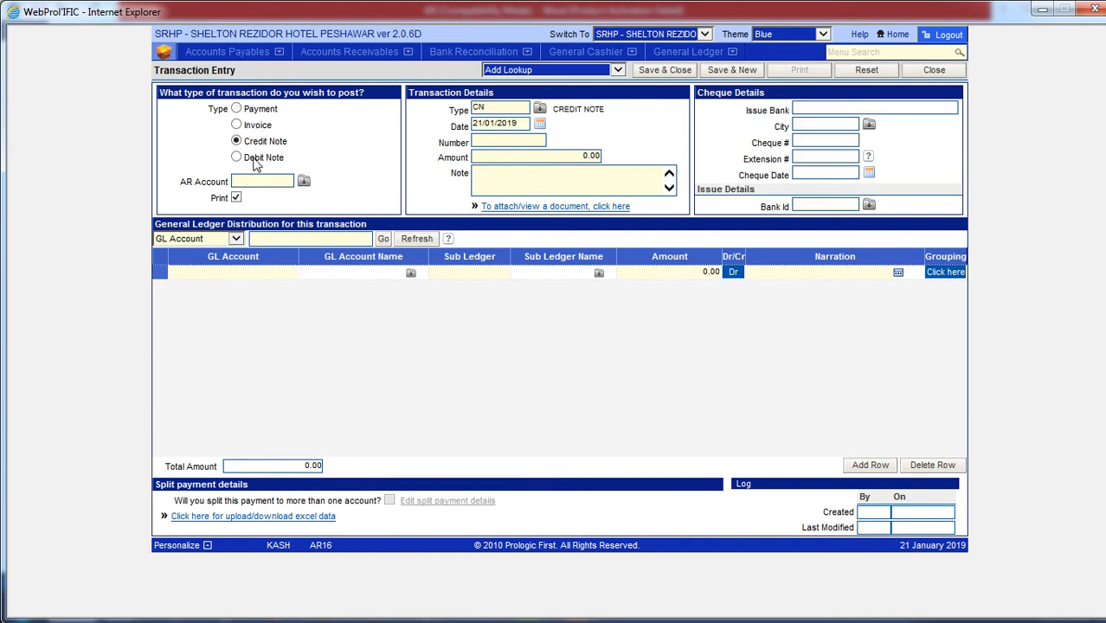
key("Down")
left_click(934, 70)
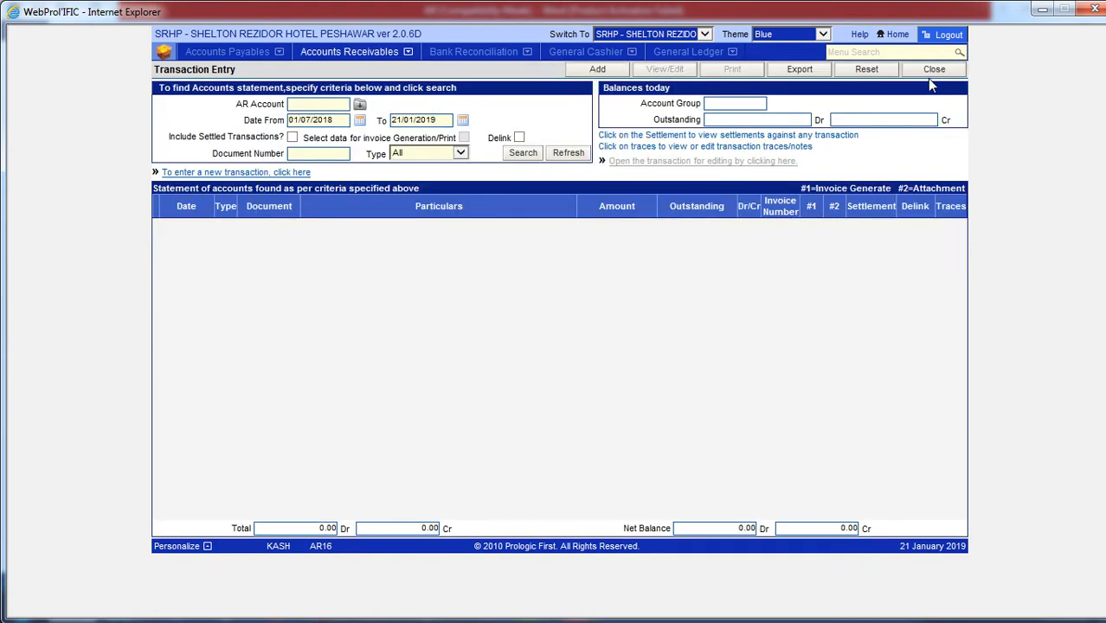
left_click(931, 76)
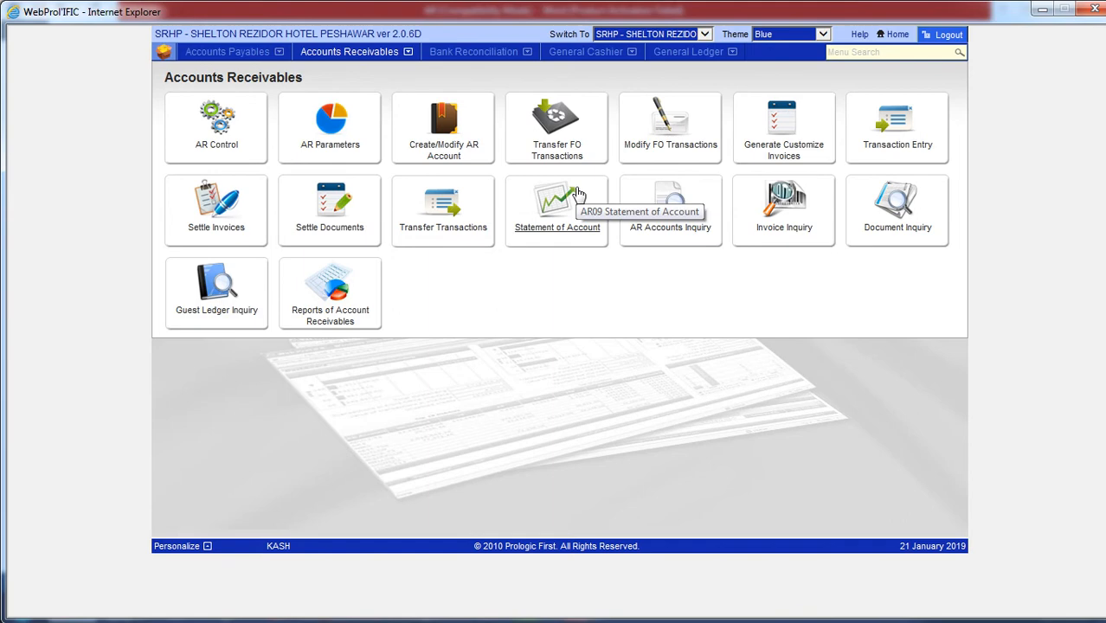
Run an AR Accounts Inquiry by account group and drill into the OTHERS group to SUNRISE's statement of account
left_click(666, 218)
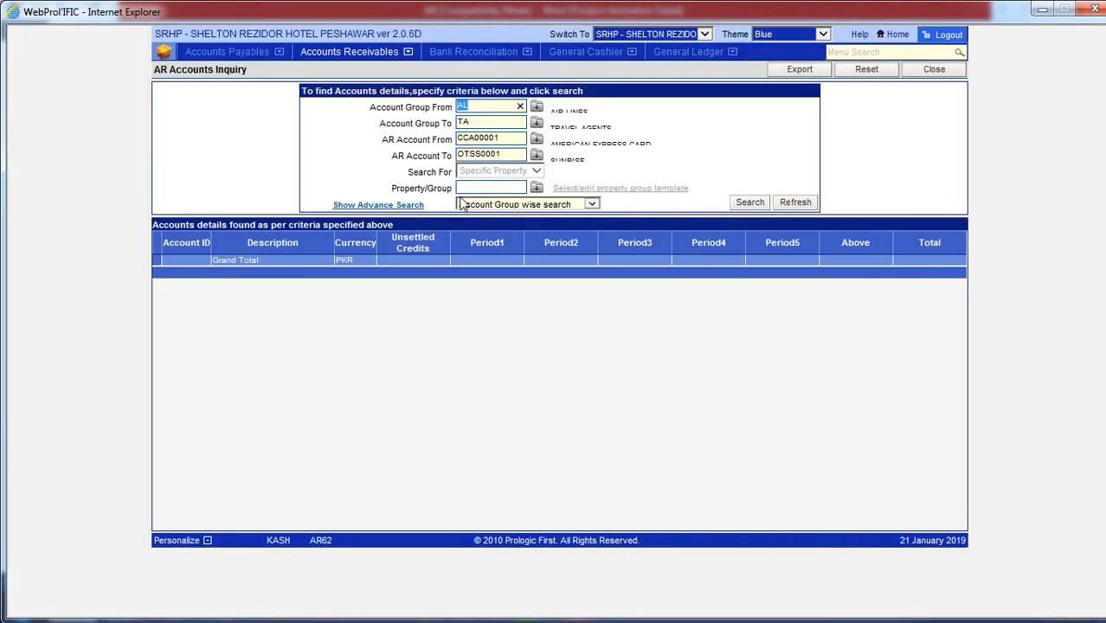
left_click(735, 202)
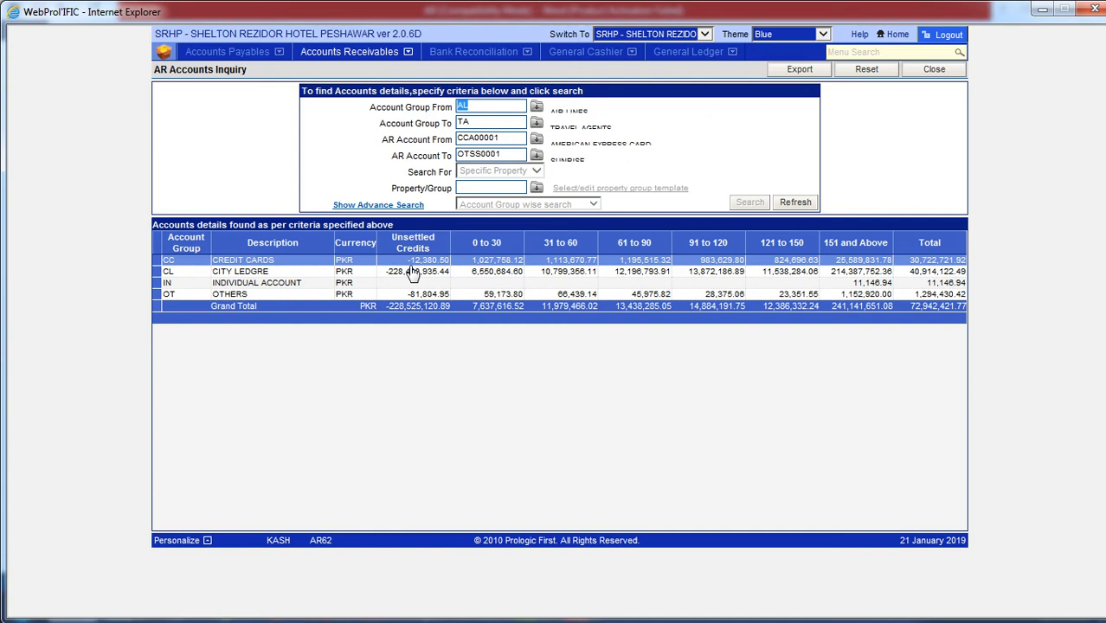
double_click(362, 296)
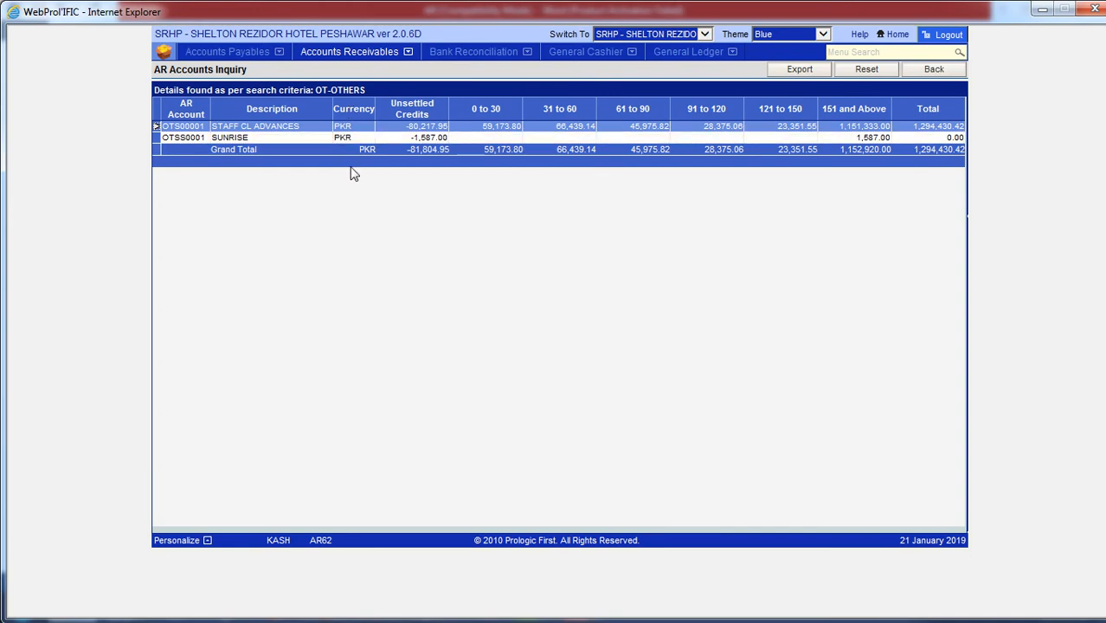
double_click(415, 139)
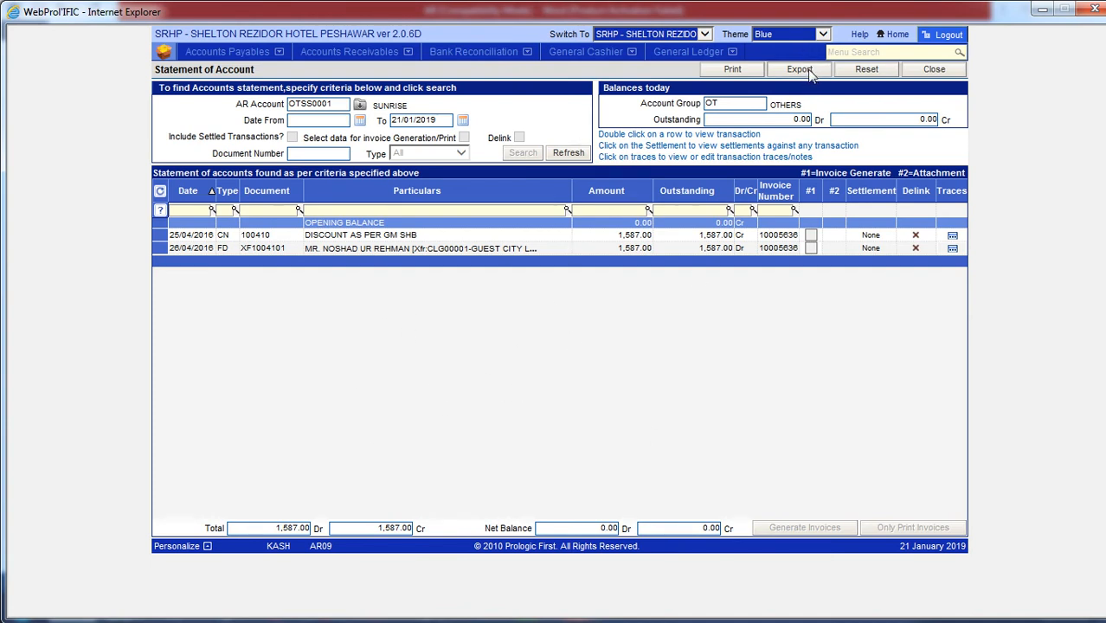
View SUNRISE's FD transaction dated 26/04/2016, then close it along with the statement of account and the AR Accounts Inquiry
double_click(399, 249)
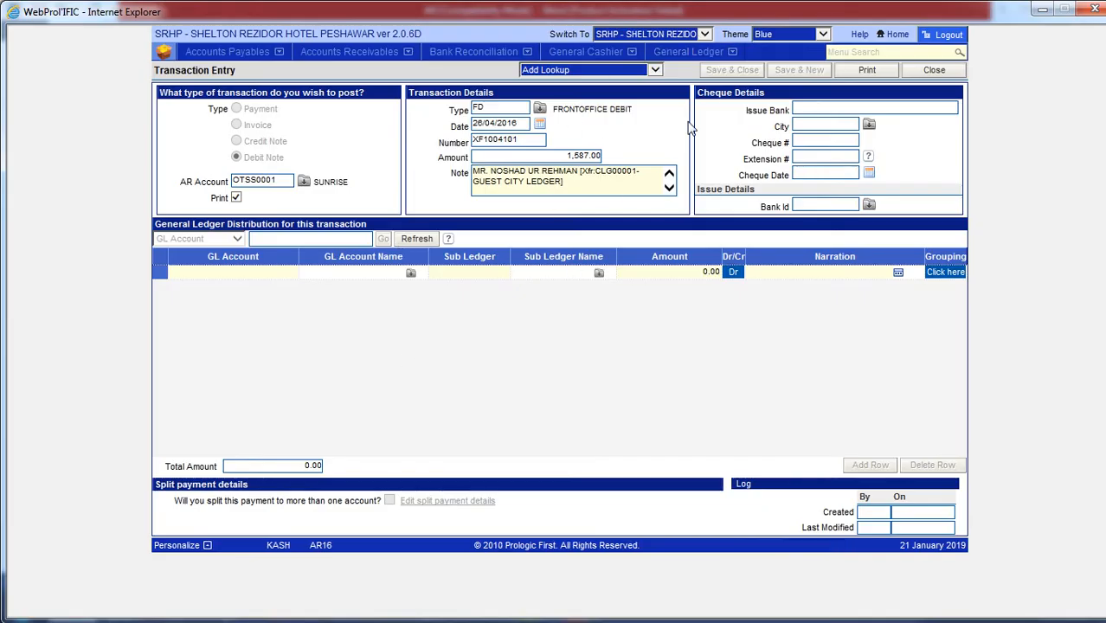
left_click(930, 69)
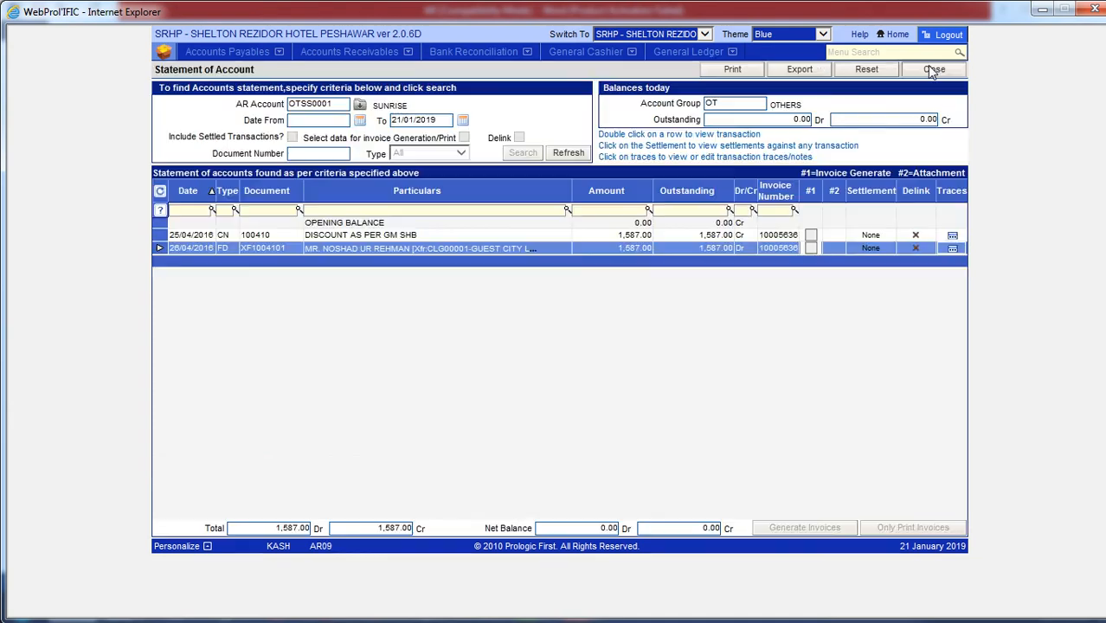
left_click(930, 69)
left_click(931, 69)
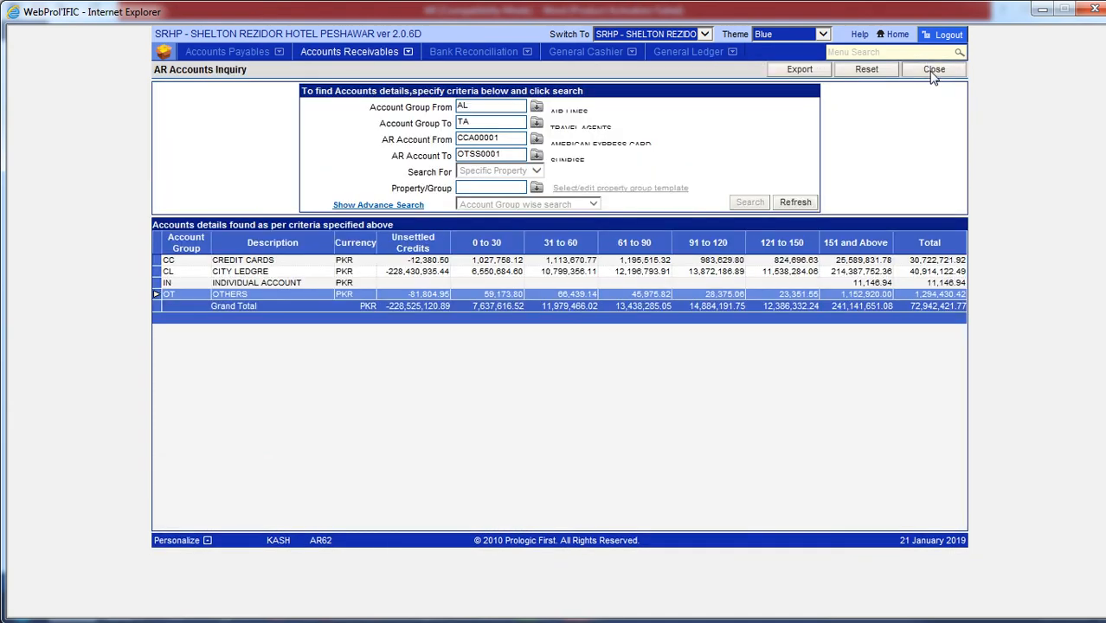
left_click(933, 76)
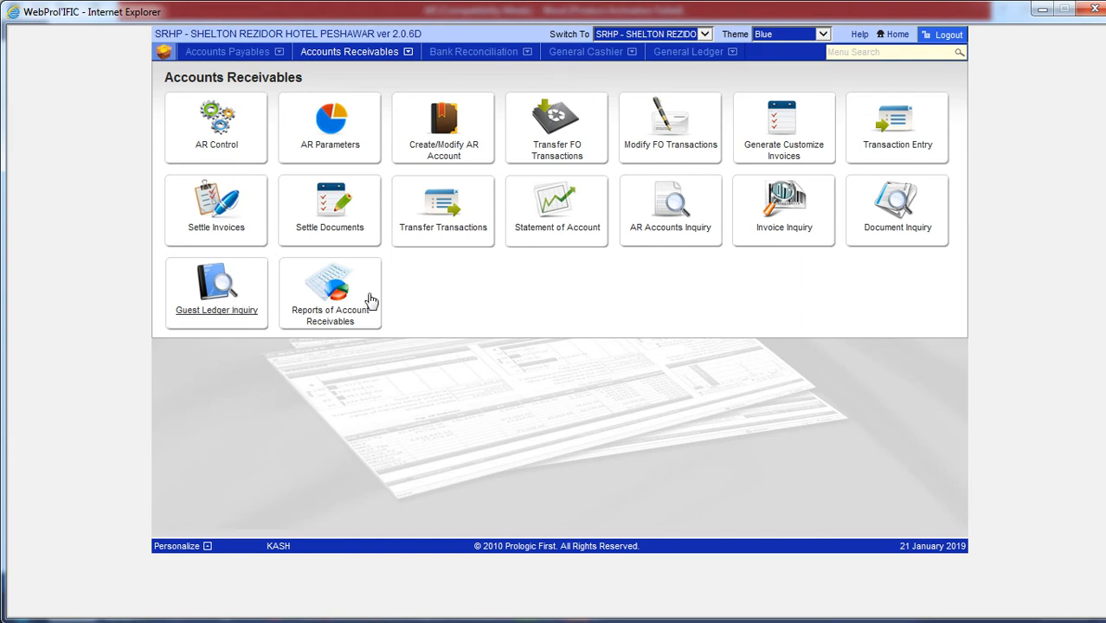
Search the Statement of Account for ACCOMMEDATOR from 01/07/2018 to 21/01/2019
left_click(534, 228)
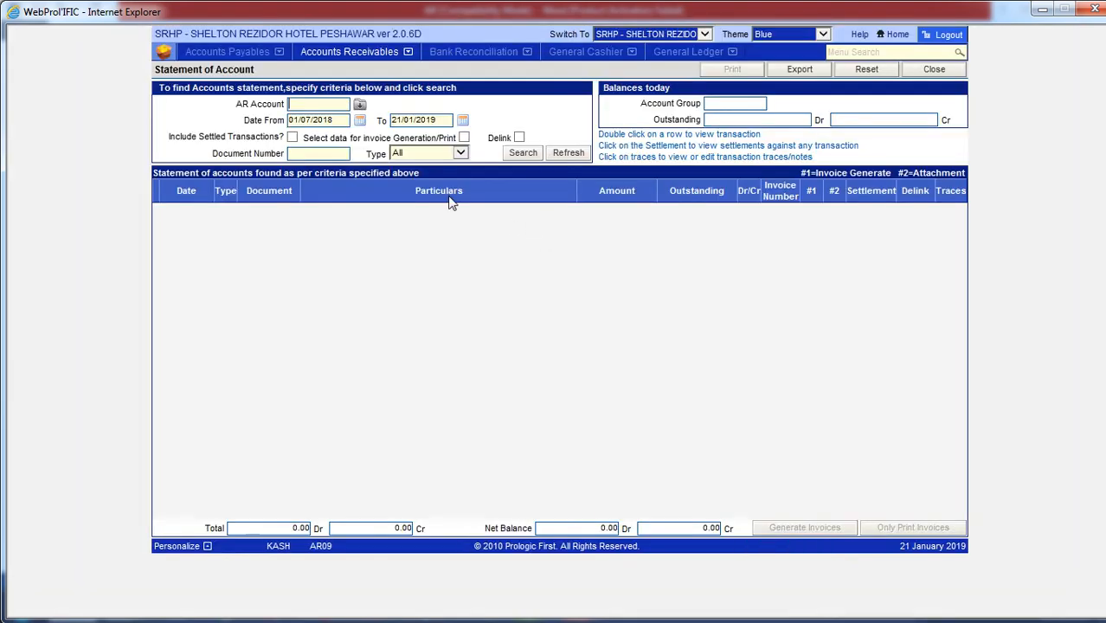
left_click(360, 106)
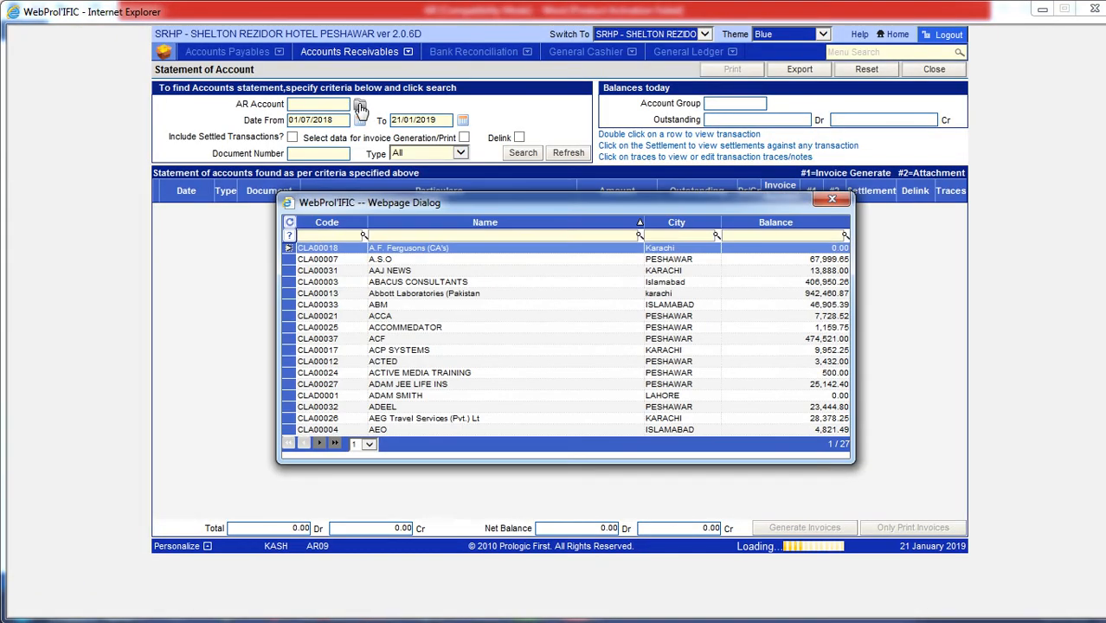
double_click(472, 327)
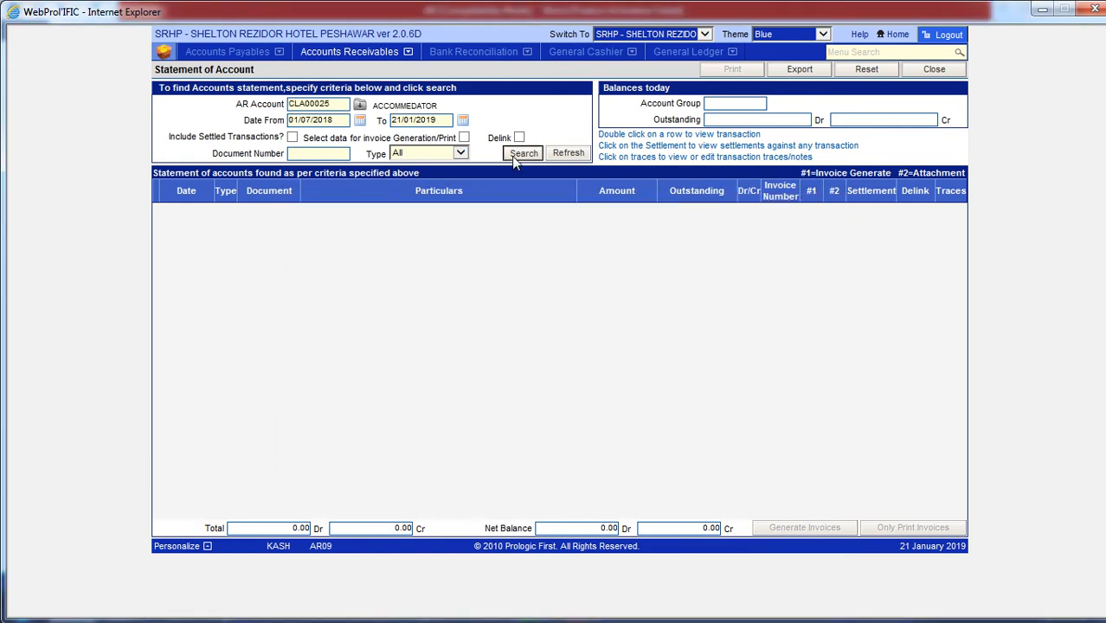
left_click(523, 153)
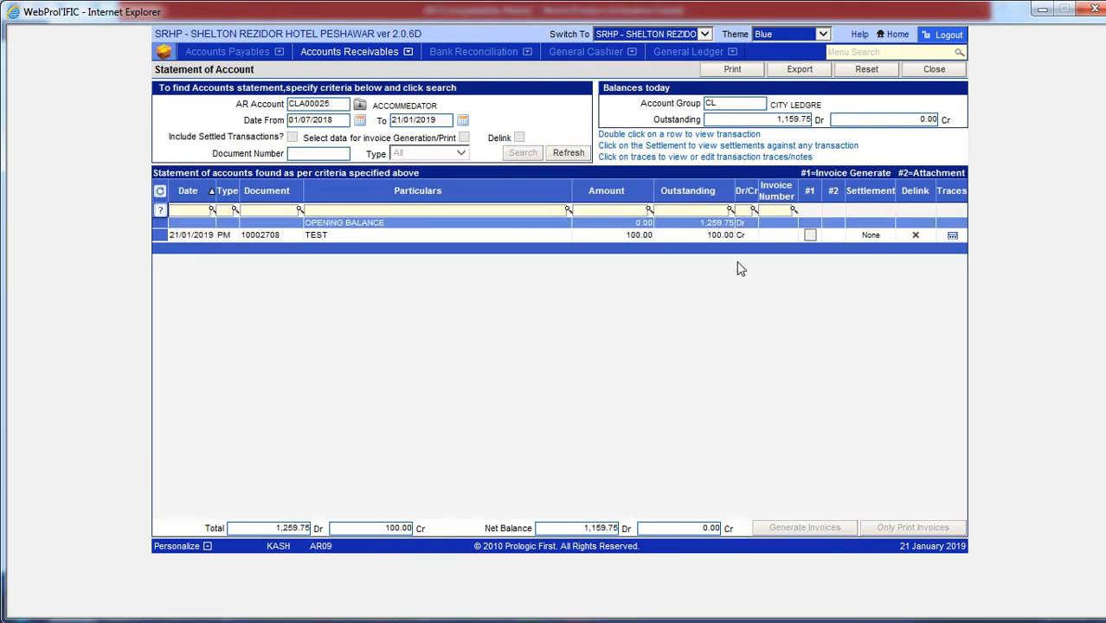
Search the Statement of Account for ACF instead, and view its FD transaction dated 10/09/2018 before returning to the statement
left_click(564, 238)
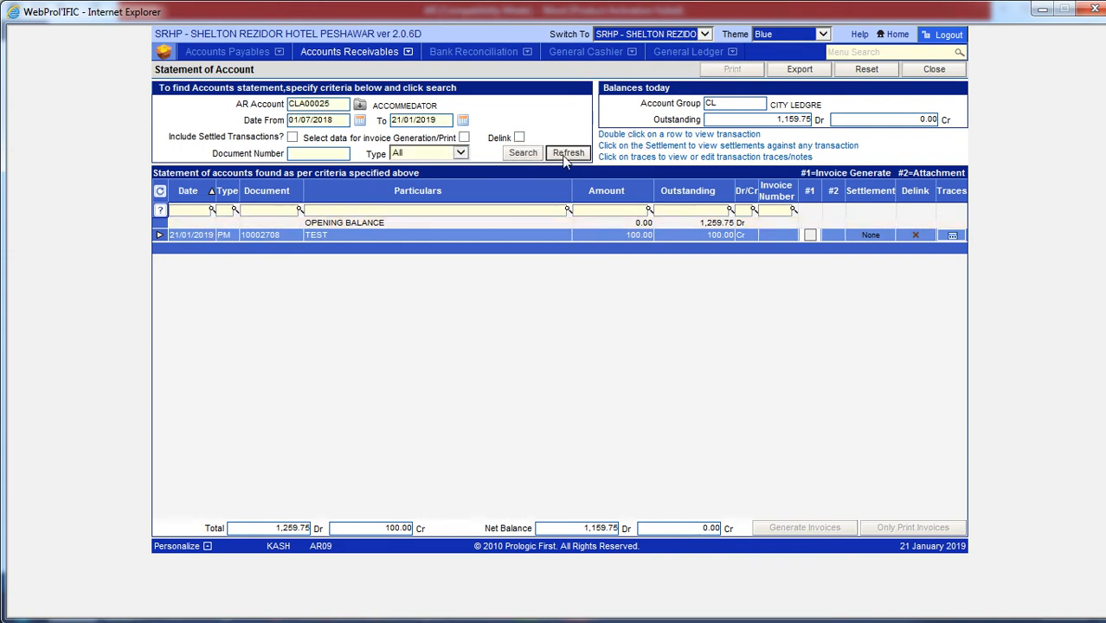
left_click(346, 105)
left_click(342, 105)
left_click(359, 104)
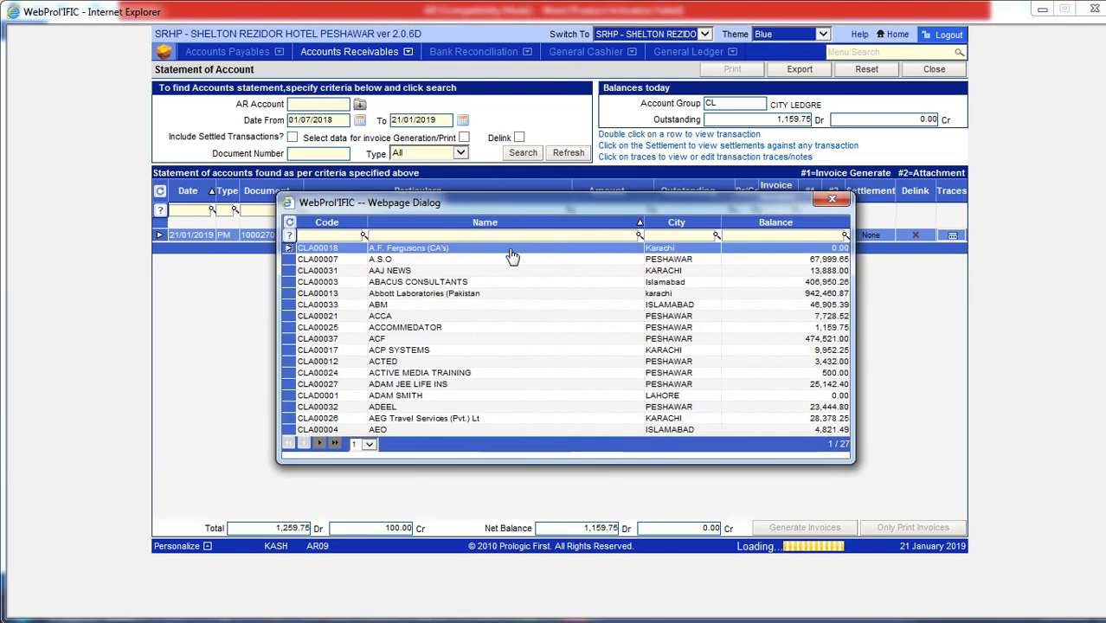
double_click(520, 341)
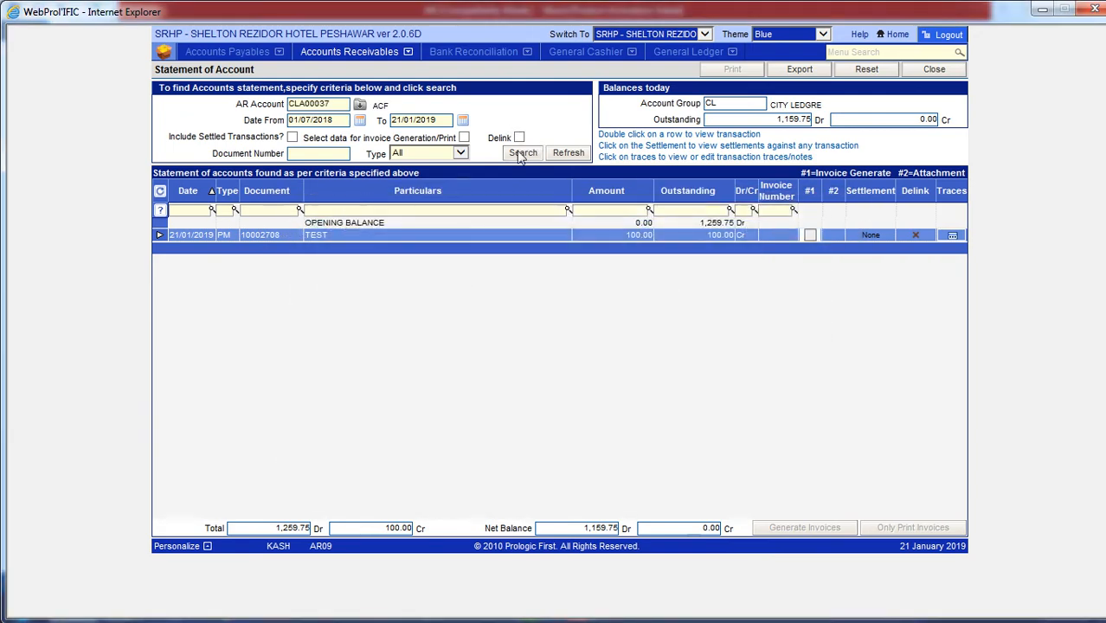
left_click(521, 155)
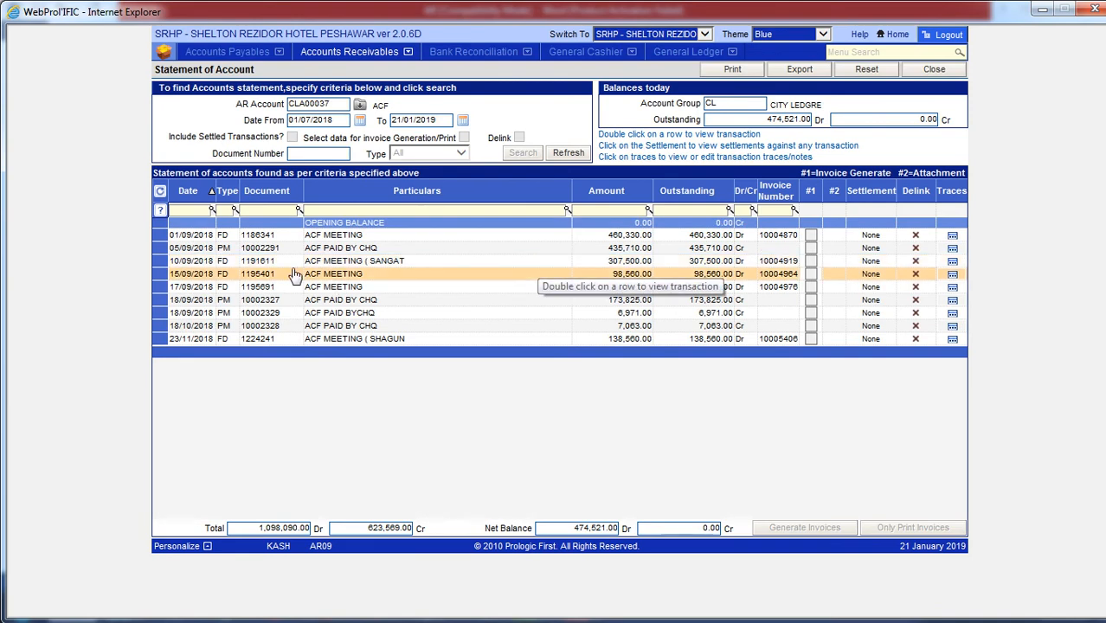
double_click(485, 264)
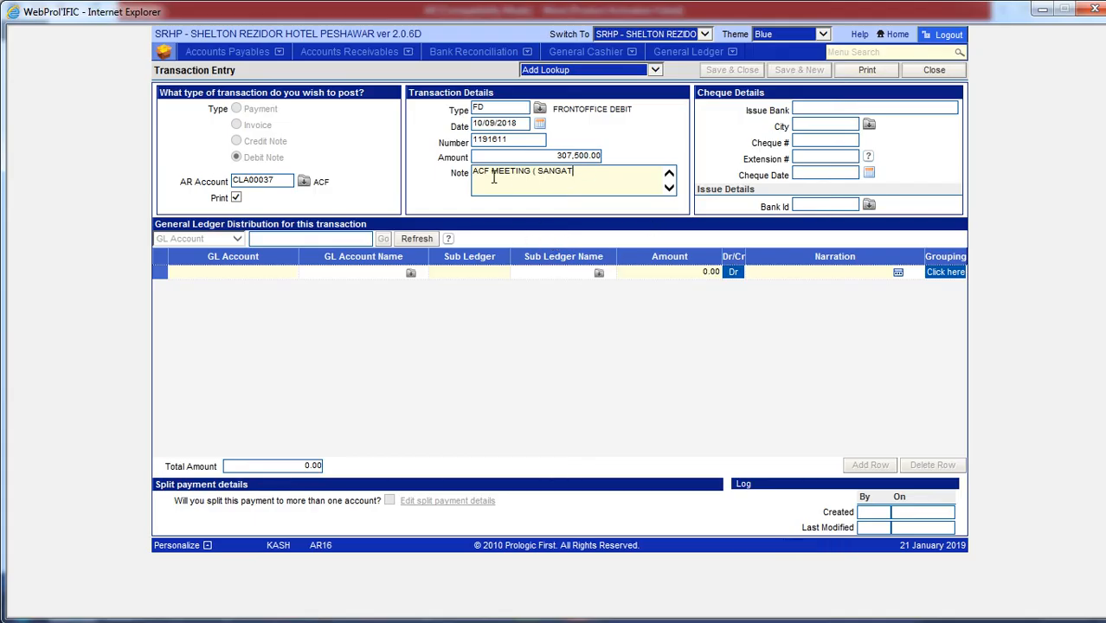
left_click(937, 70)
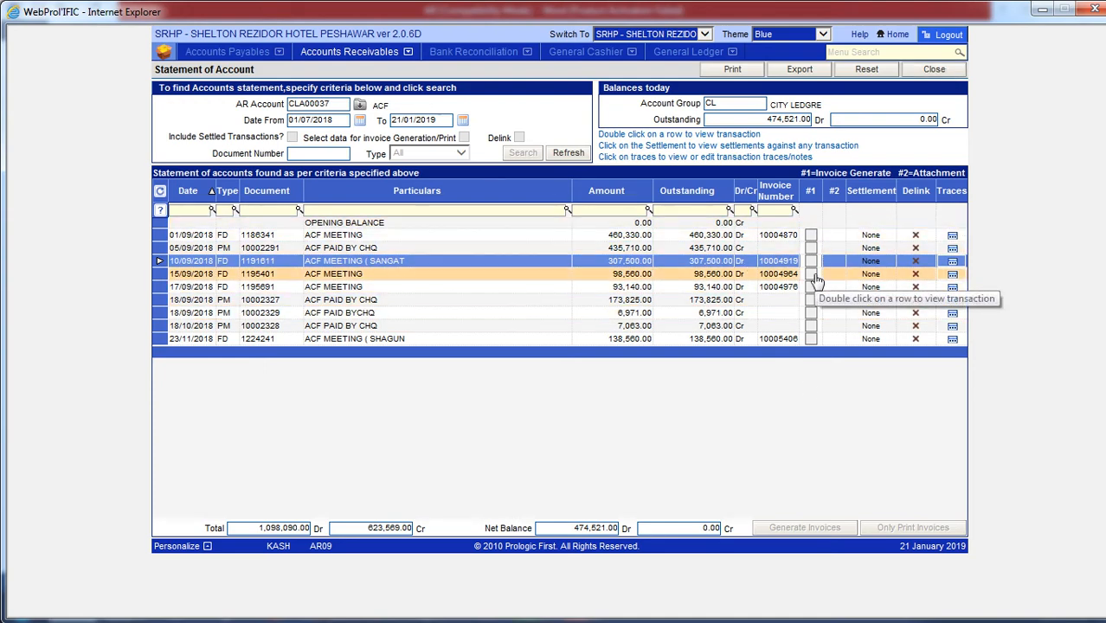
Enter the trace comment "AS PER CLIENT - PLEASE CONTACT NEXT WEEK DATE 31 JAN" for ACF's FD transaction dated 10/09/2018
left_click(953, 264)
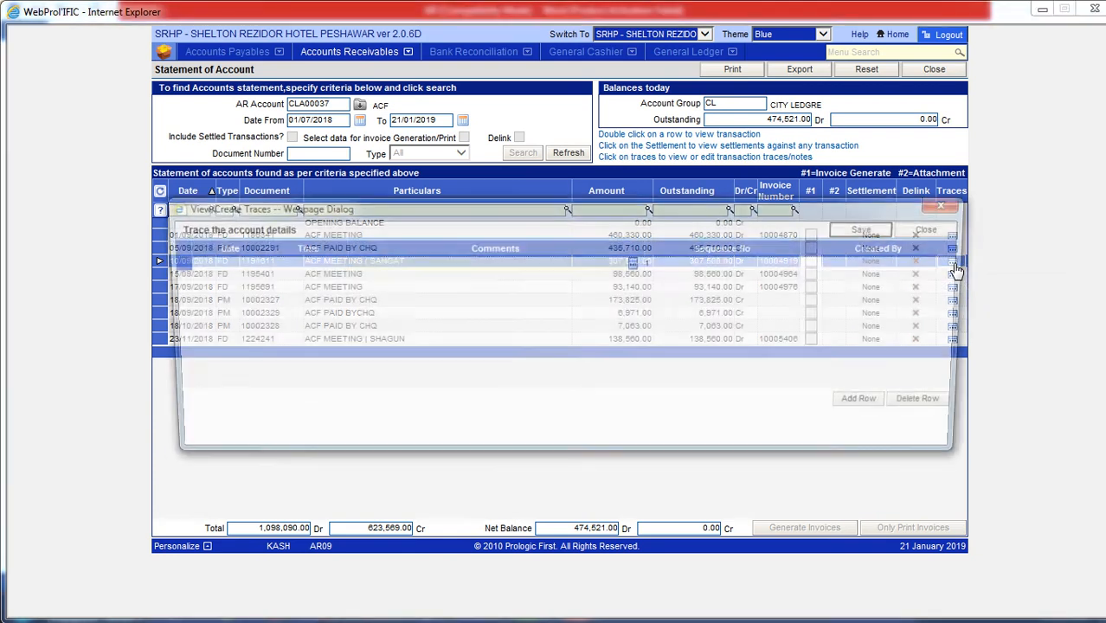
left_click(535, 263)
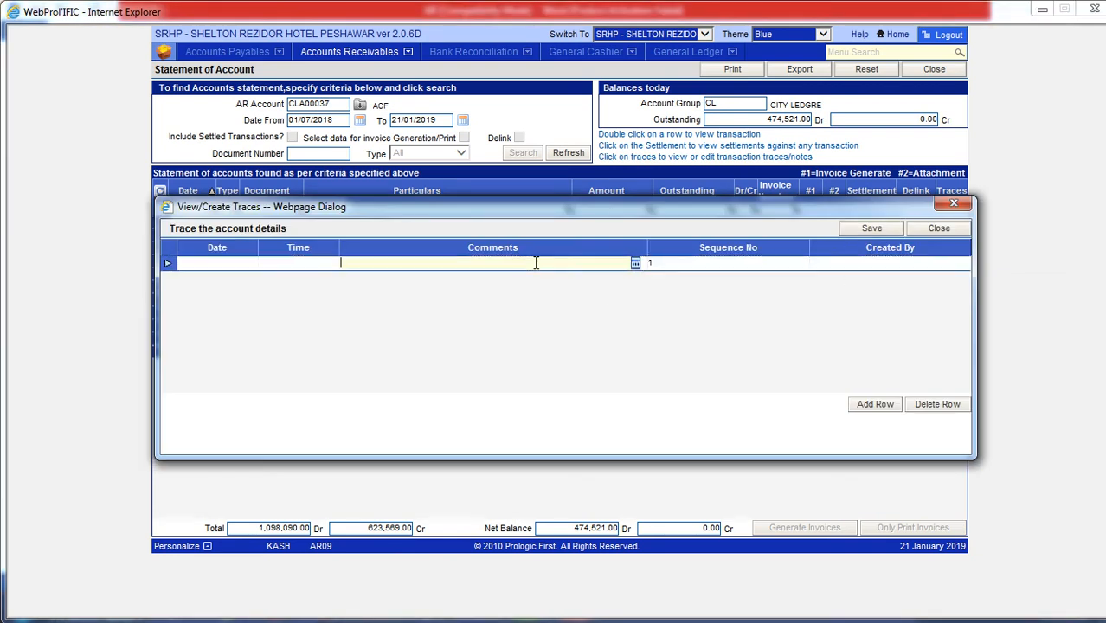
type("PLEASE CONTACT NE")
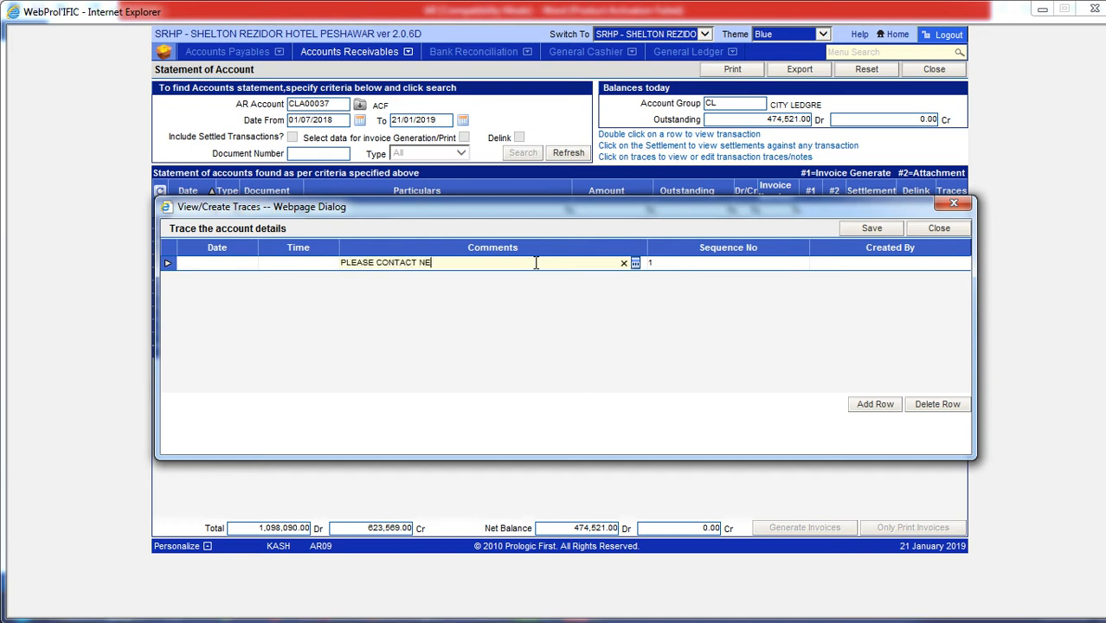
type("XT WEEKAS PER CLIEN")
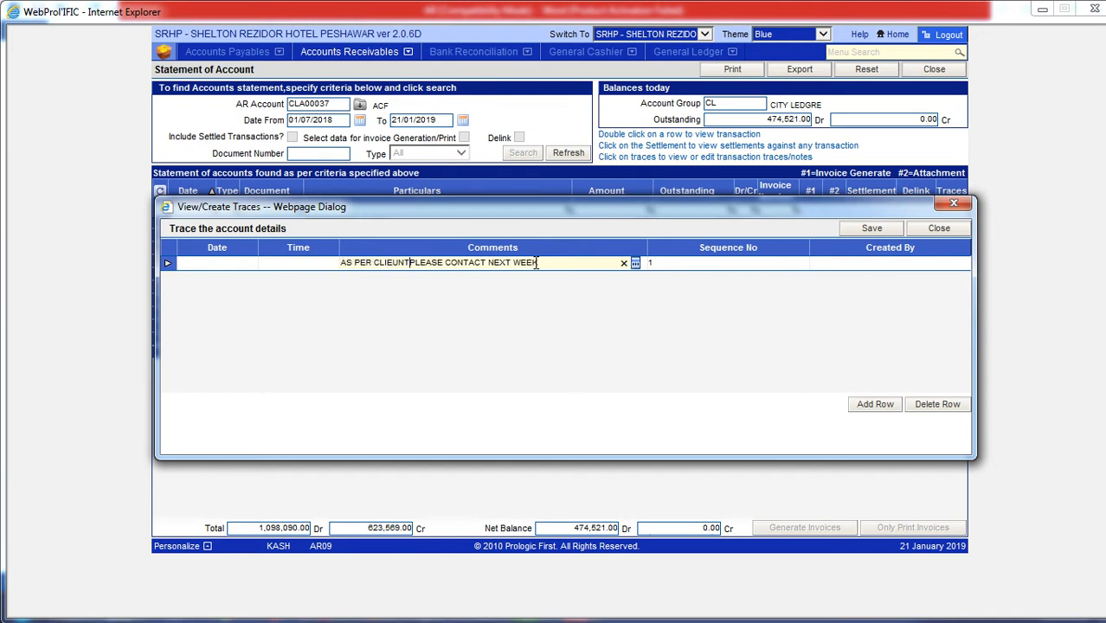
type("T")
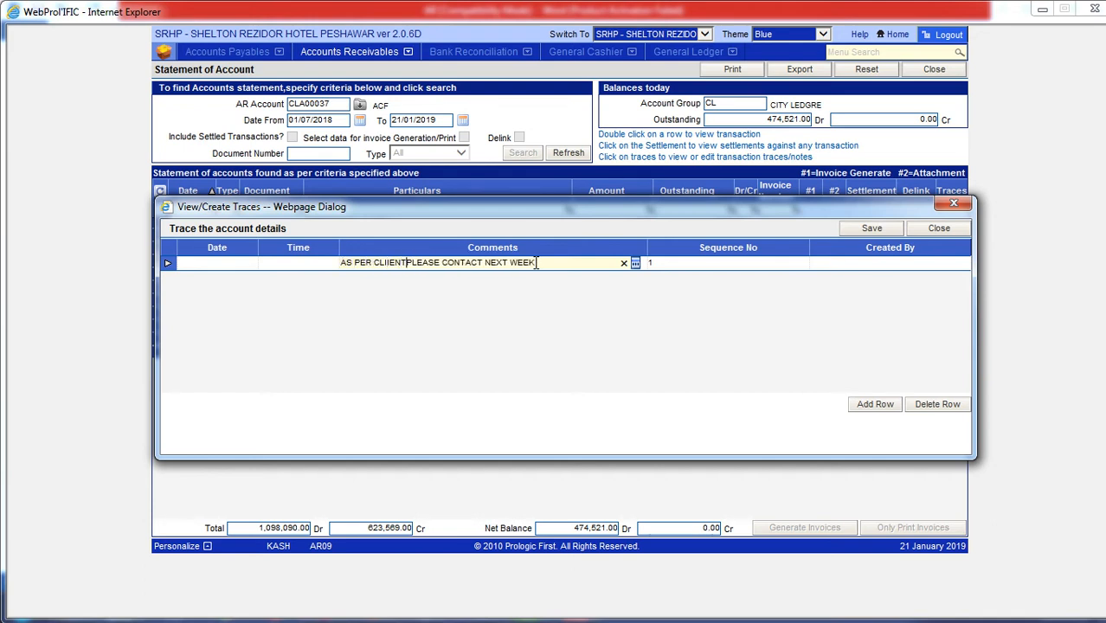
key("BackSpace")
key("BackSpace")
key("BackSpace")
key("BackSpace")
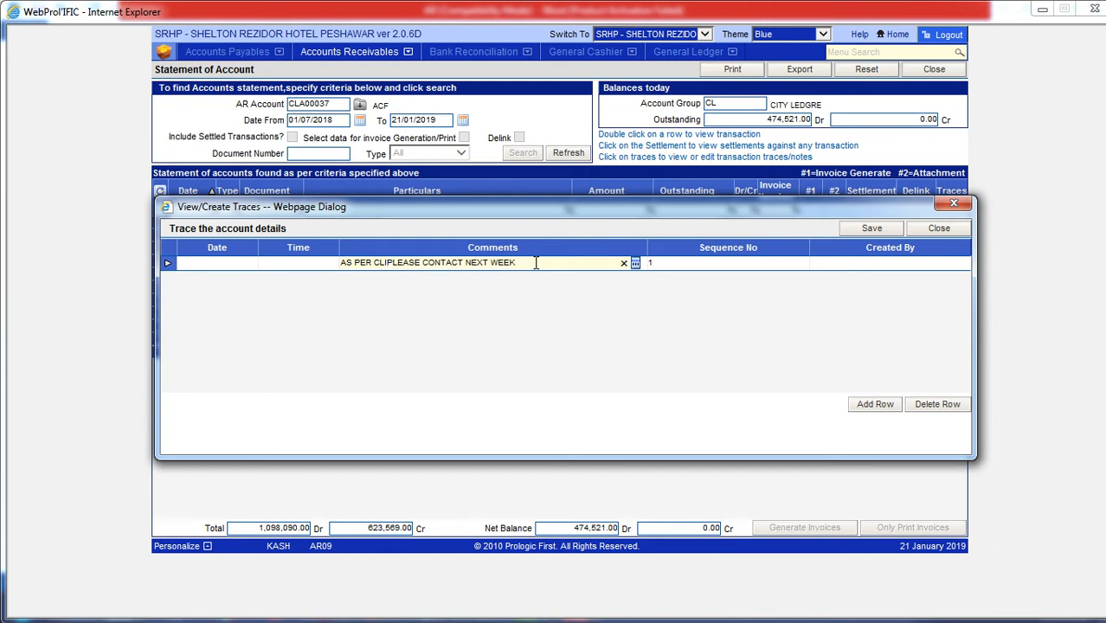
type("ENT")
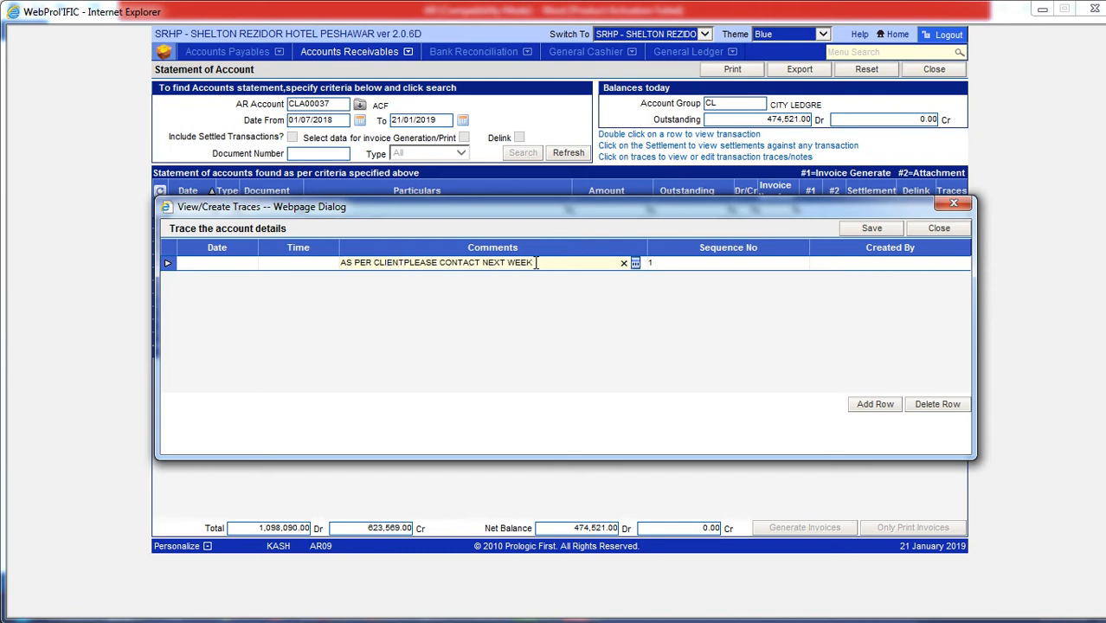
type(" - ")
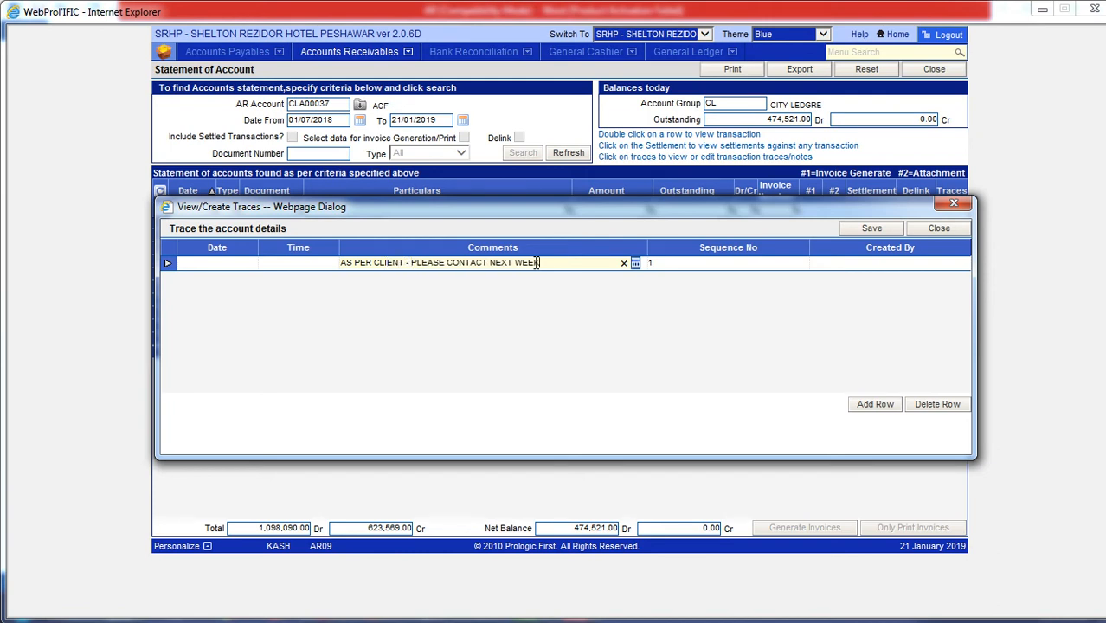
type(" DATE 31 JAN")
Save the new trace and close the traces dialog
left_click(789, 263)
left_click(872, 232)
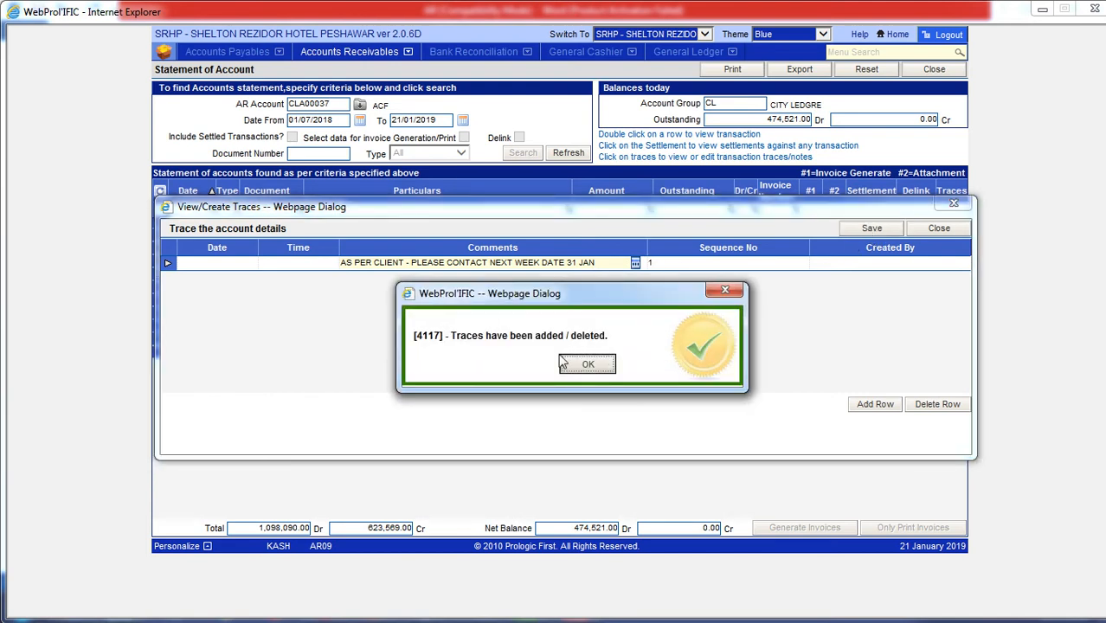
left_click(588, 364)
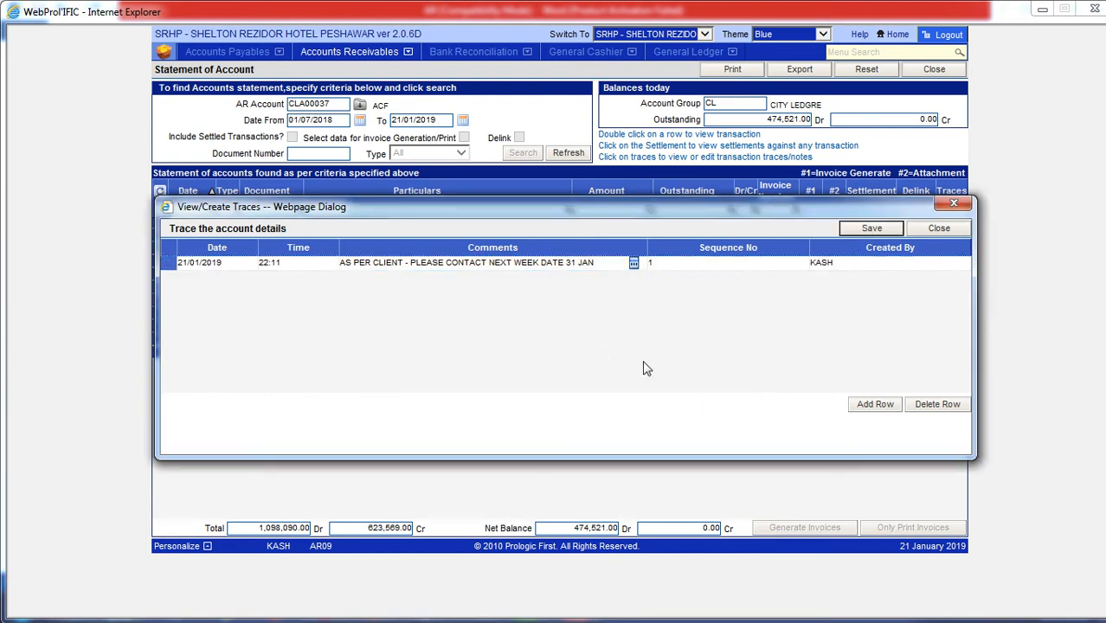
left_click(941, 230)
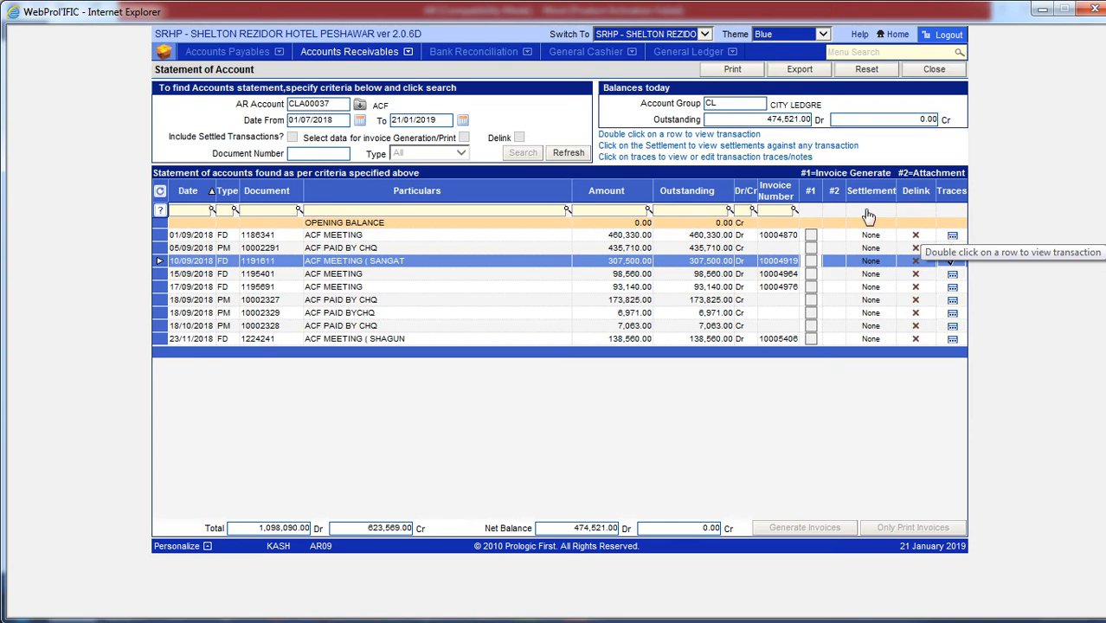
Search Reports of Account Receivables for TRACE, export the Trace Report to PDF for 01/07/2018 to 21/01/2019, and close the PDF
left_click(410, 53)
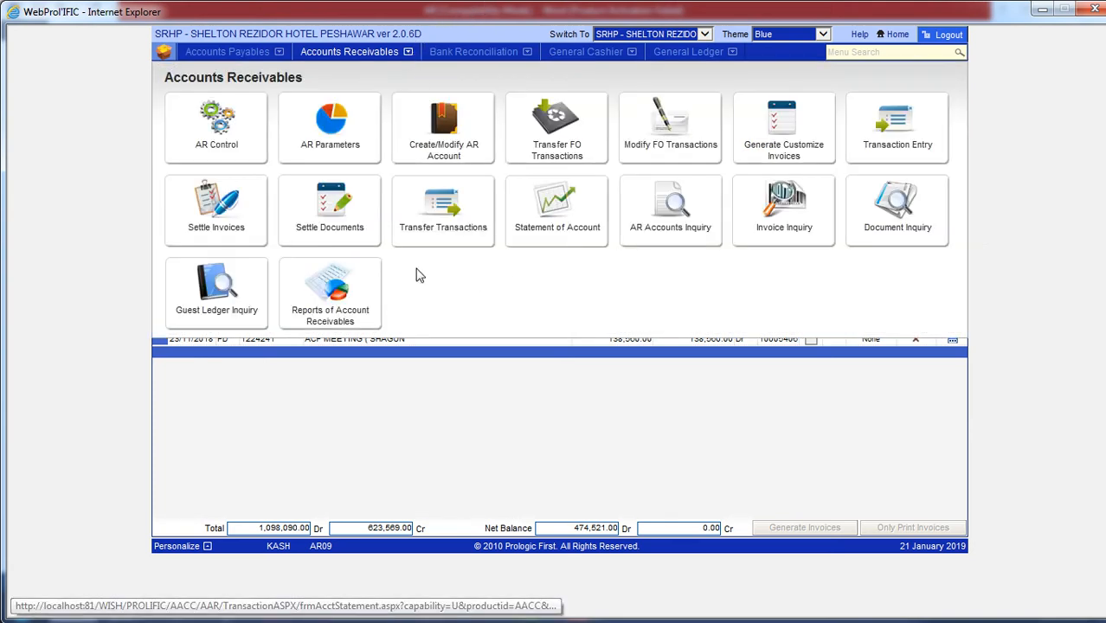
left_click(339, 291)
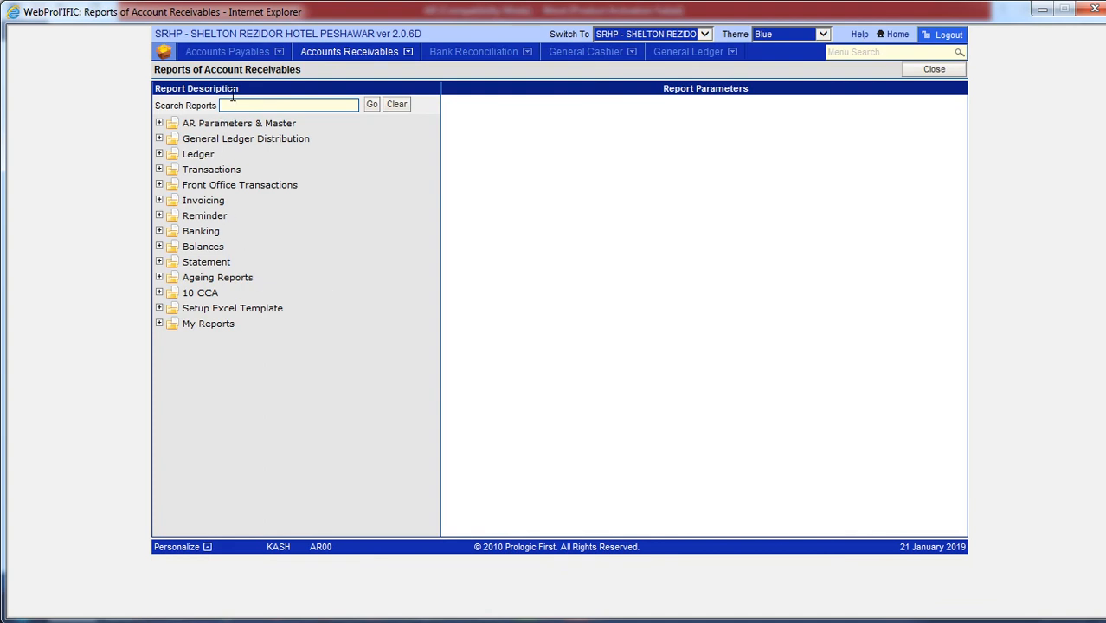
type("TRADE")
left_click(371, 104)
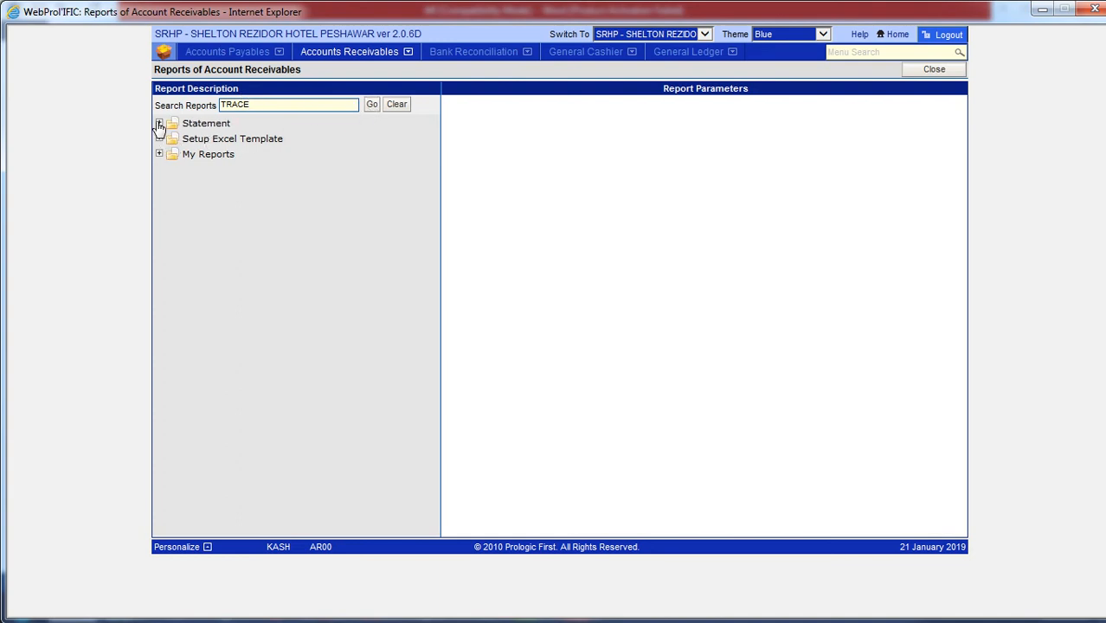
left_click(159, 123)
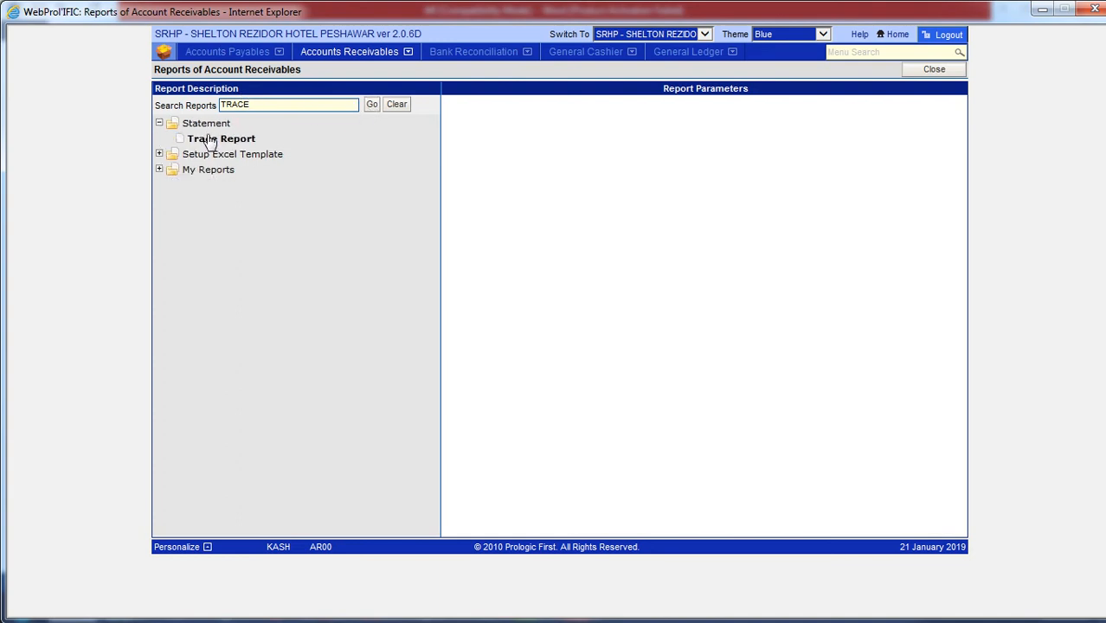
left_click(211, 139)
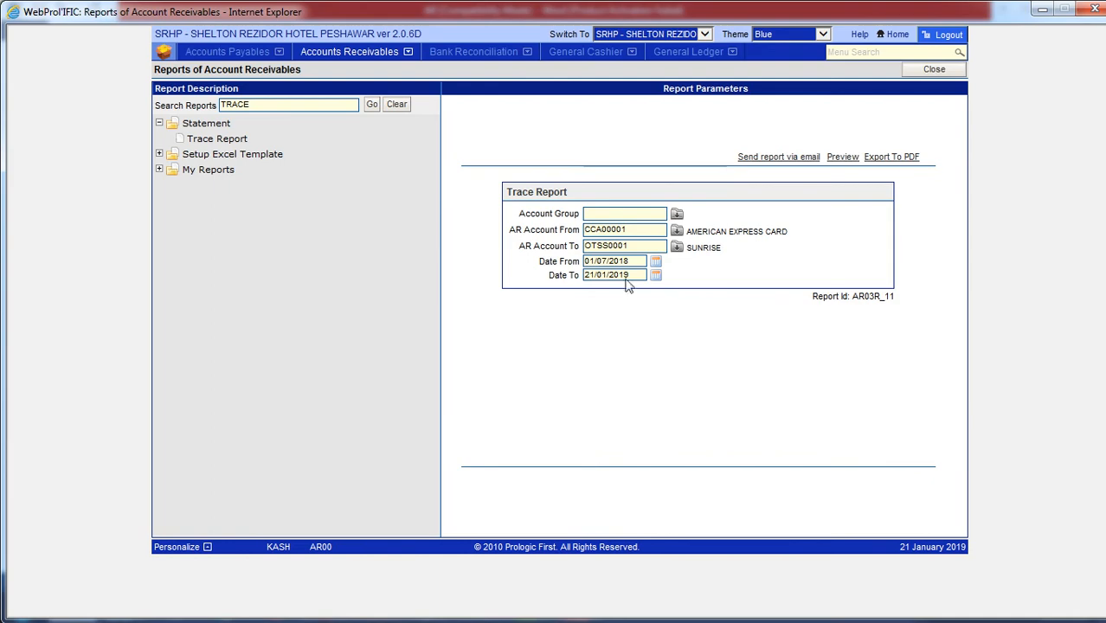
left_click(893, 160)
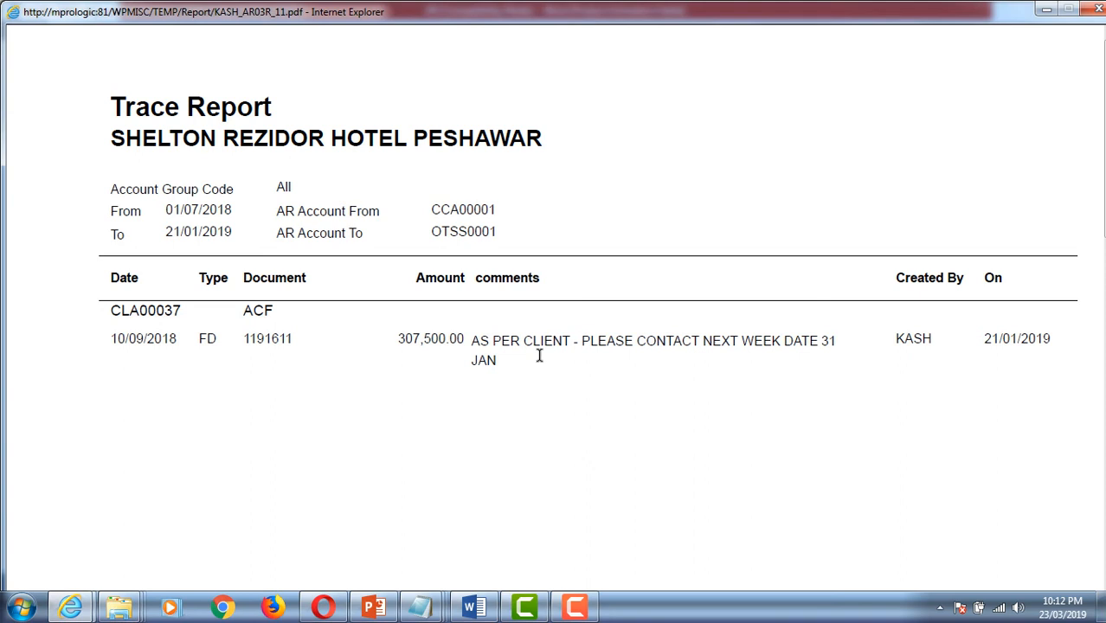
left_click(1097, 9)
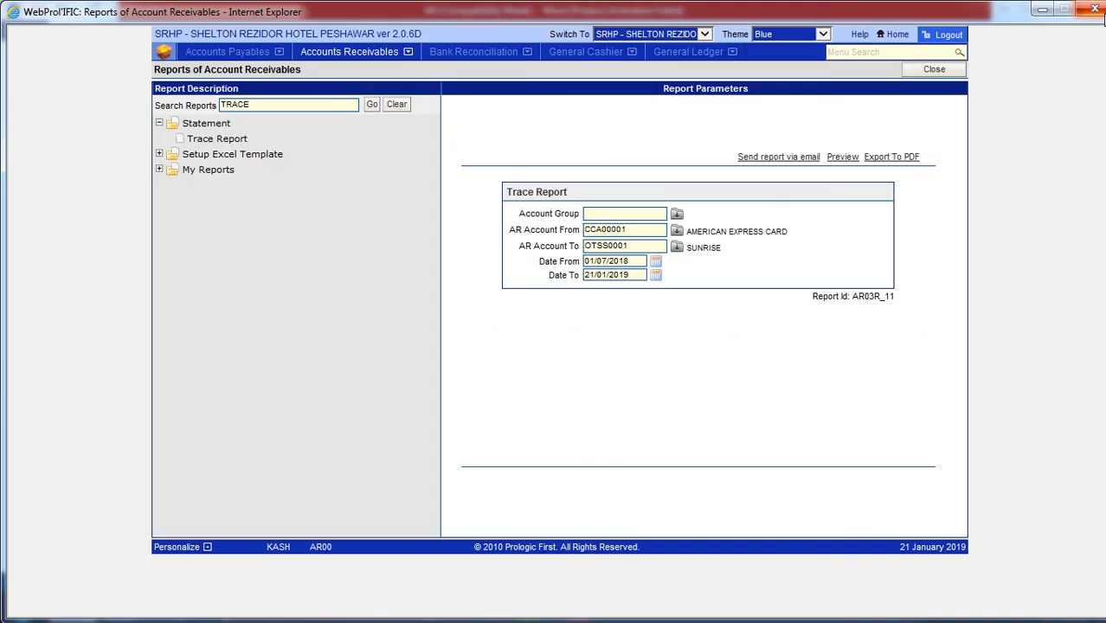
Clear the report search to restore the full report list, and look through the reports in the Transactions folder
left_click(316, 106)
left_click(352, 104)
left_click(370, 105)
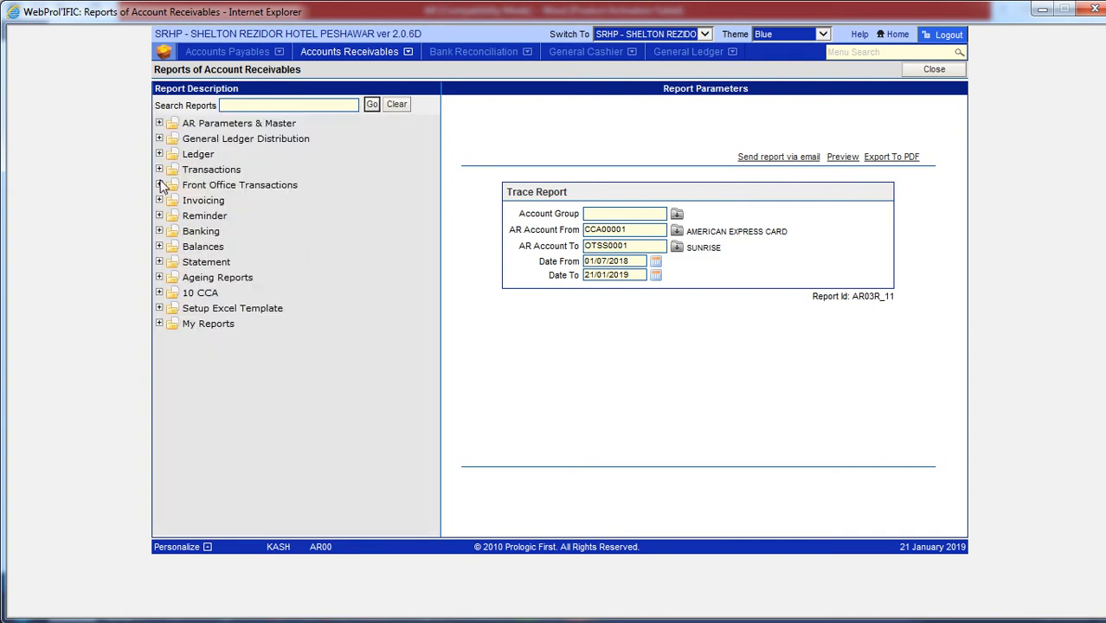
left_click(159, 171)
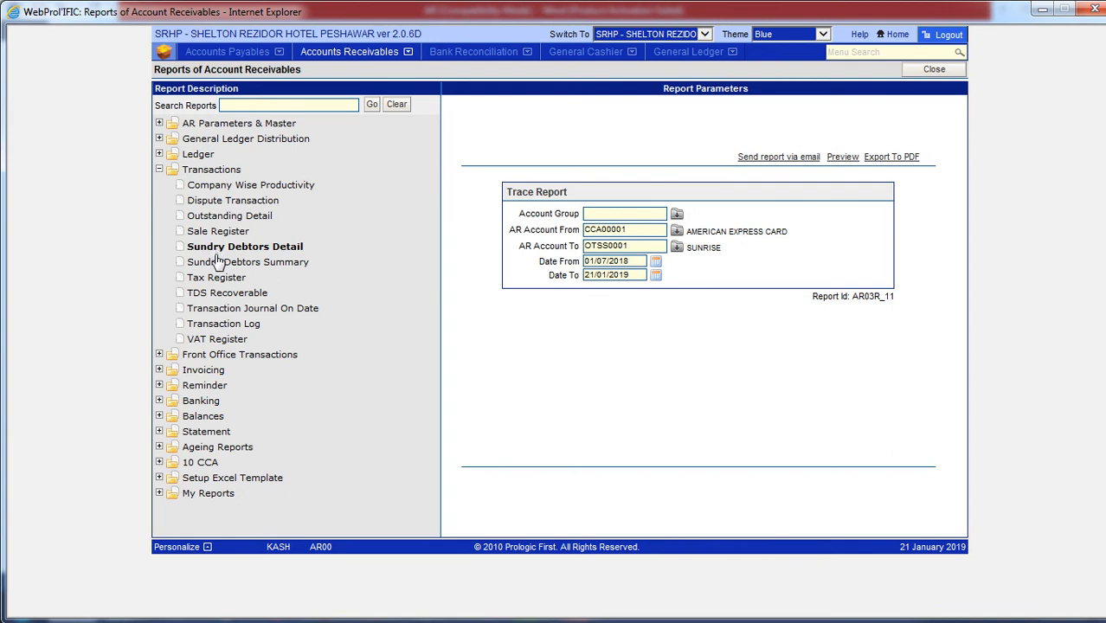
left_click(159, 169)
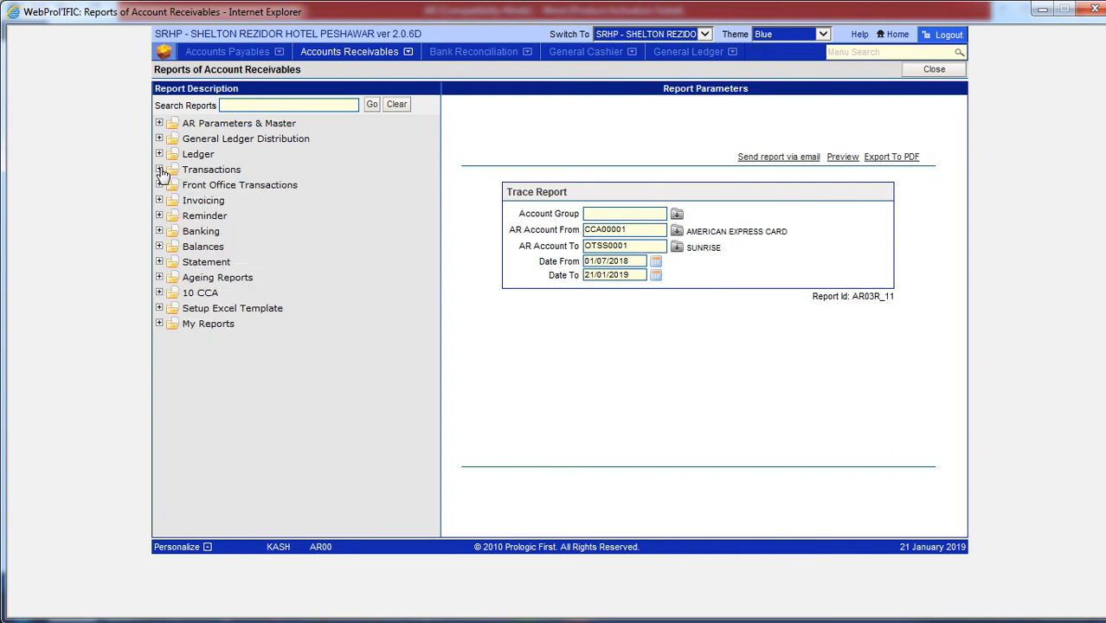
Look through the reports in the Front Office Transactions and Invoicing folders
left_click(159, 186)
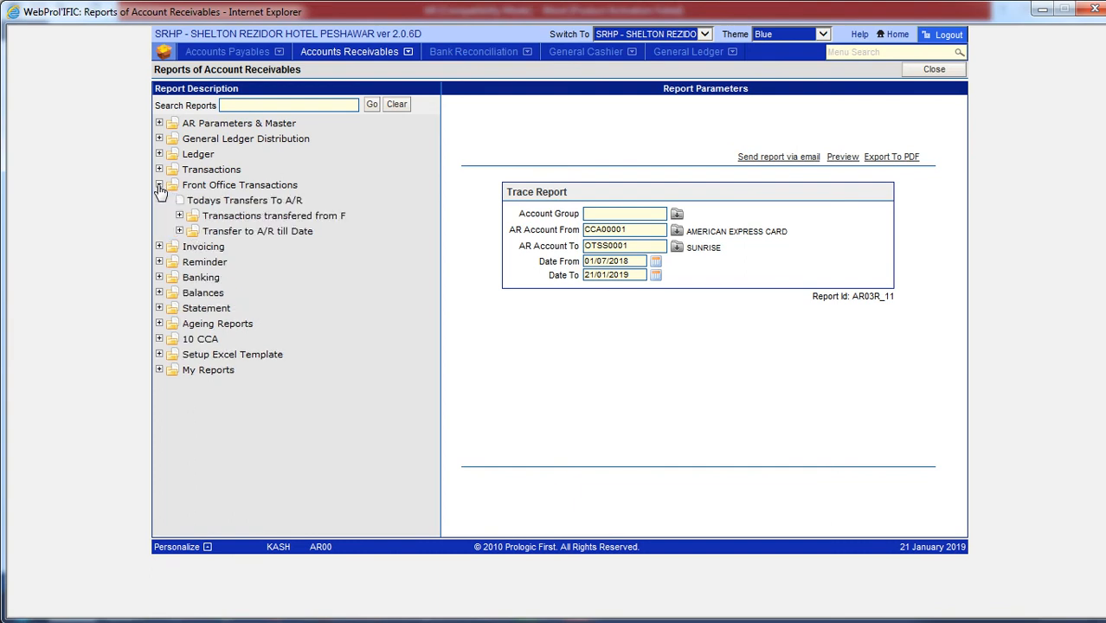
left_click(159, 185)
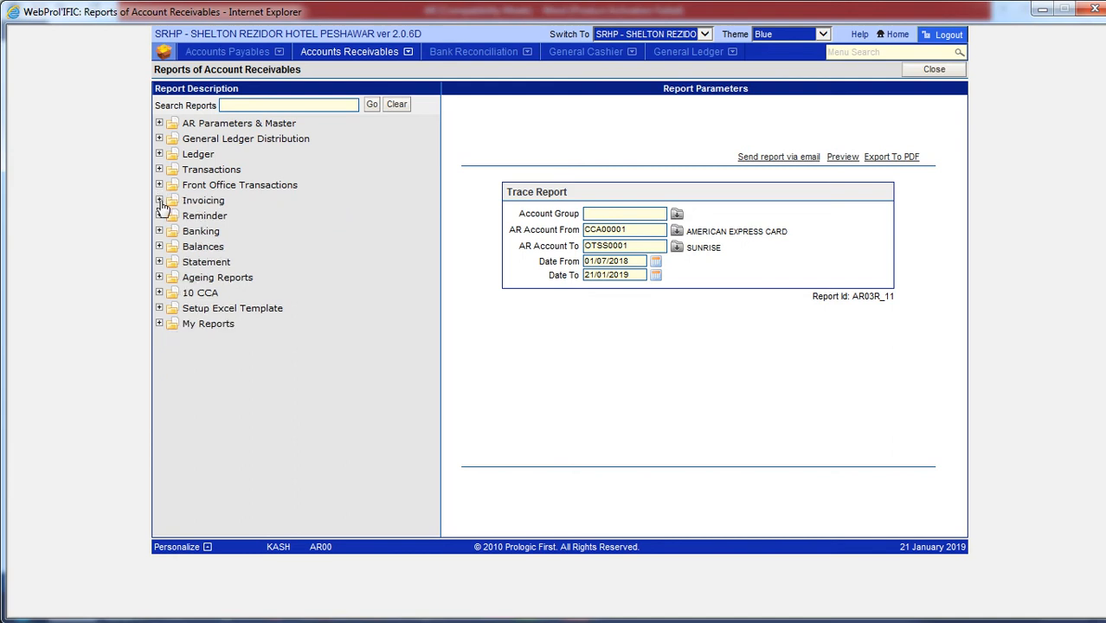
left_click(160, 201)
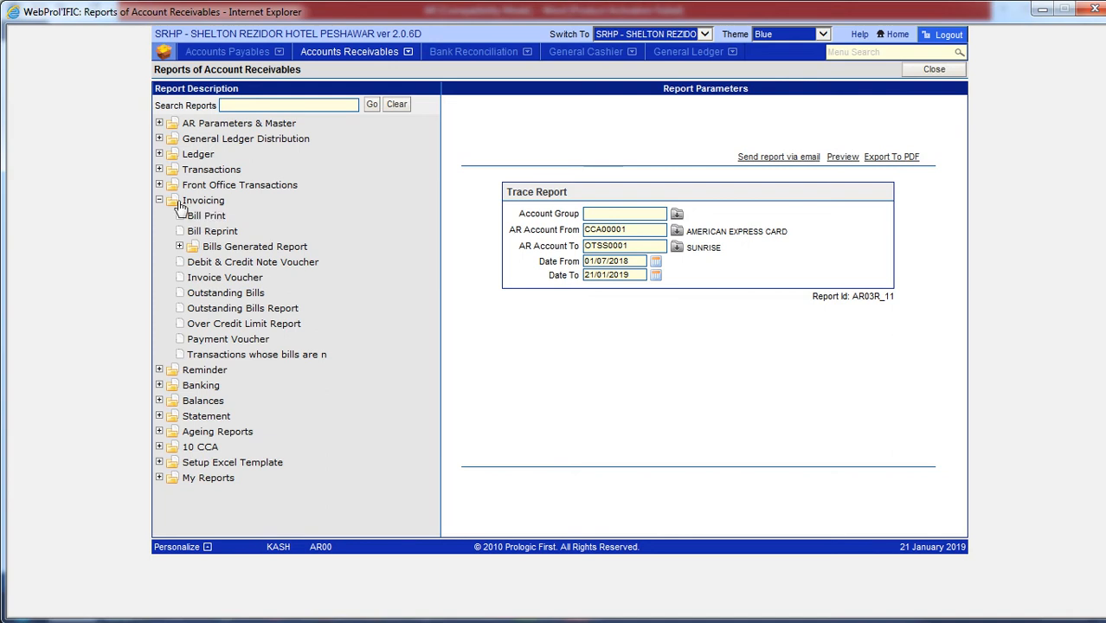
left_click(159, 200)
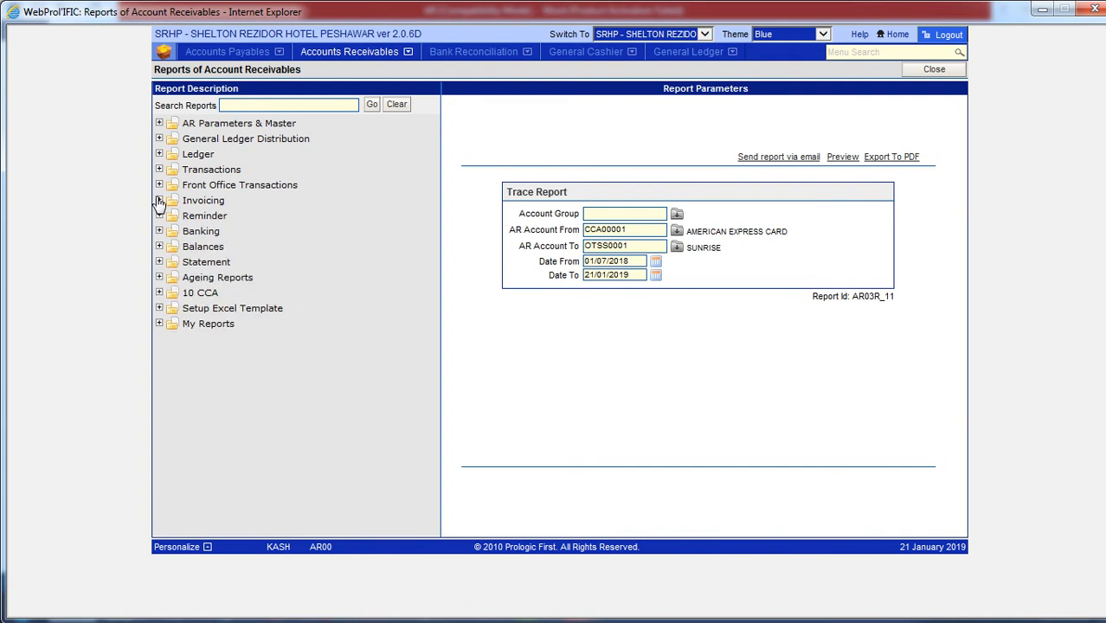
Open the Statement of Account report from the Statement folder and review its parameters, including Show Settlement Details
left_click(159, 262)
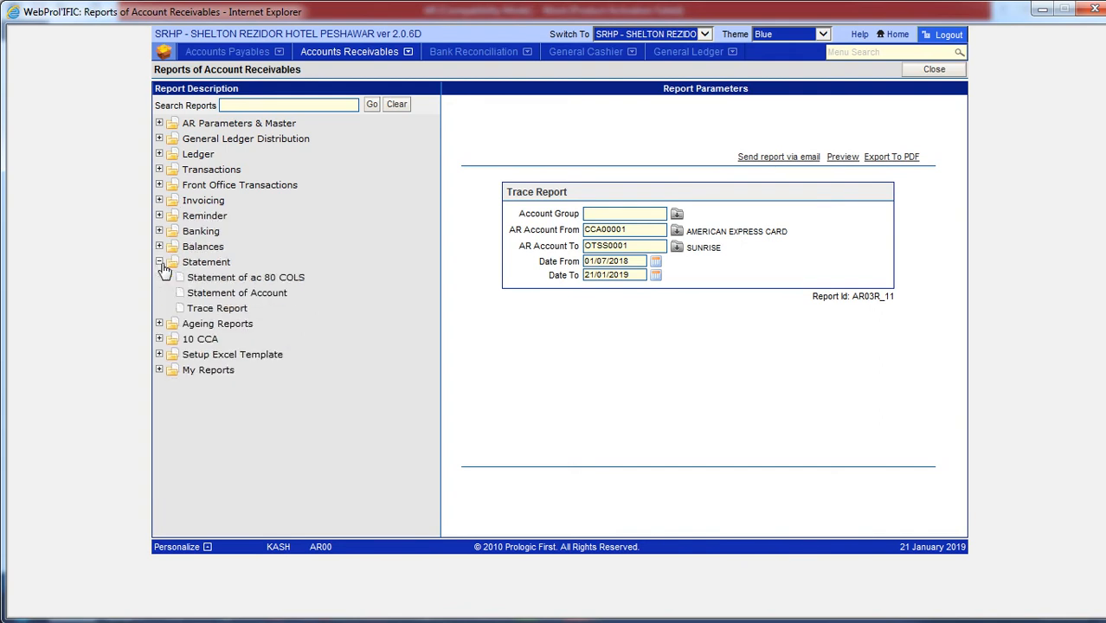
left_click(226, 296)
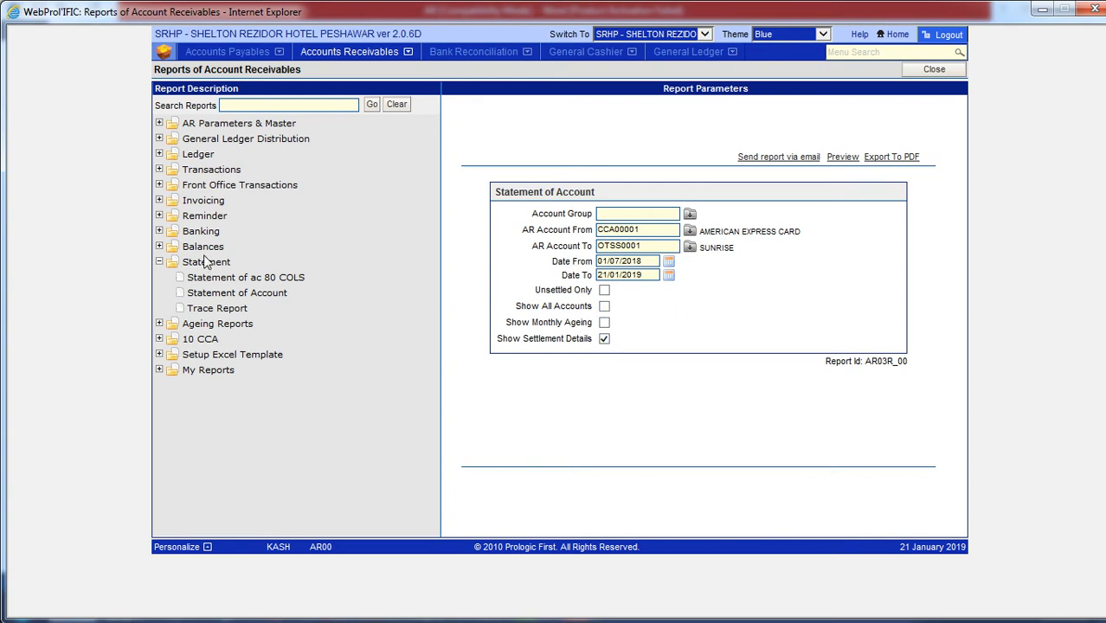
left_click(604, 338)
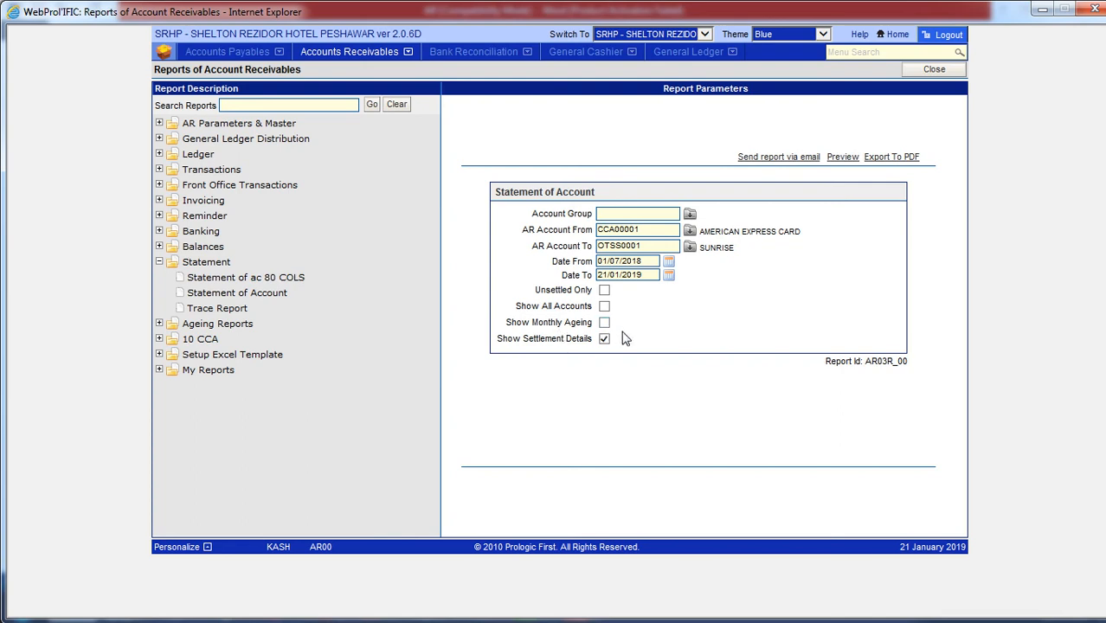
Review the Ageing Summary, Ageing Analysis and Detailed Ageing by invoice number reports, and collapse the Ageing Reports and Statement folders
left_click(159, 325)
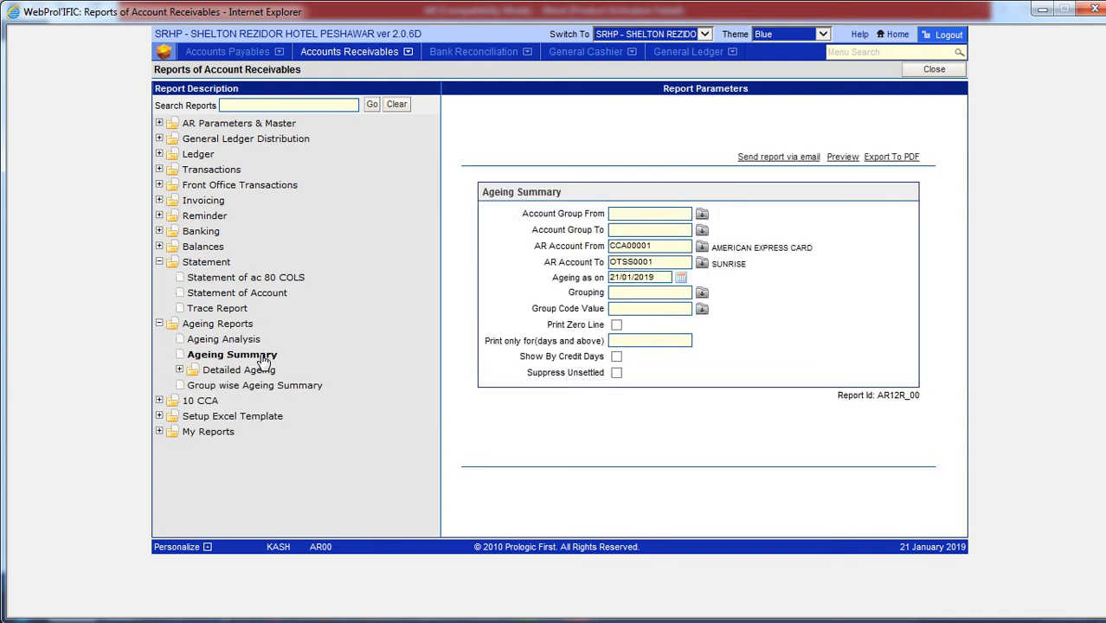
left_click(225, 342)
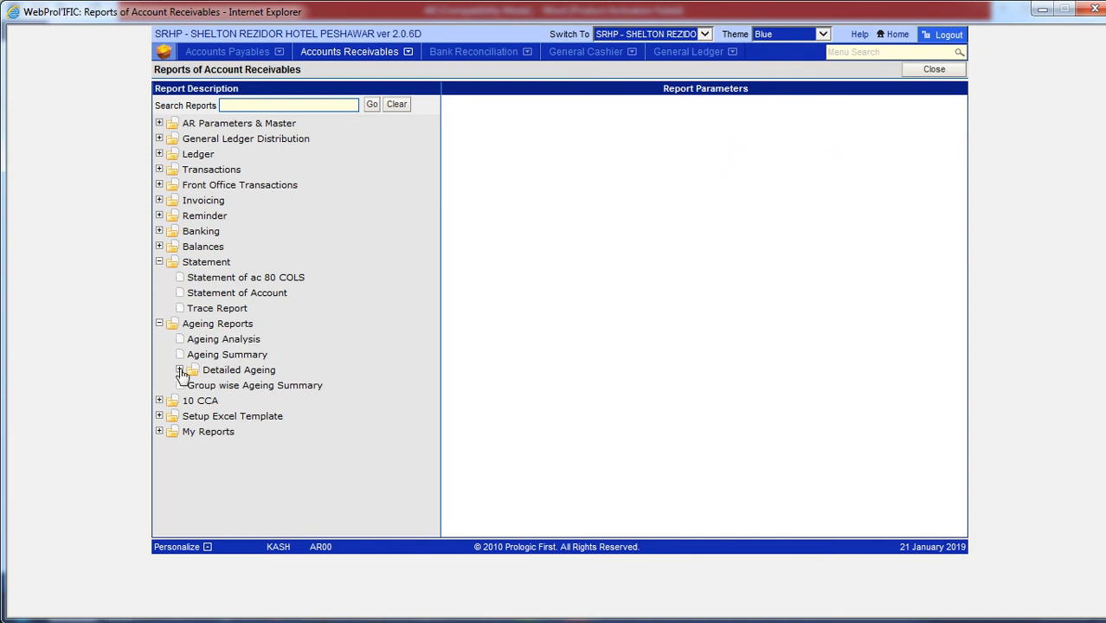
left_click(180, 369)
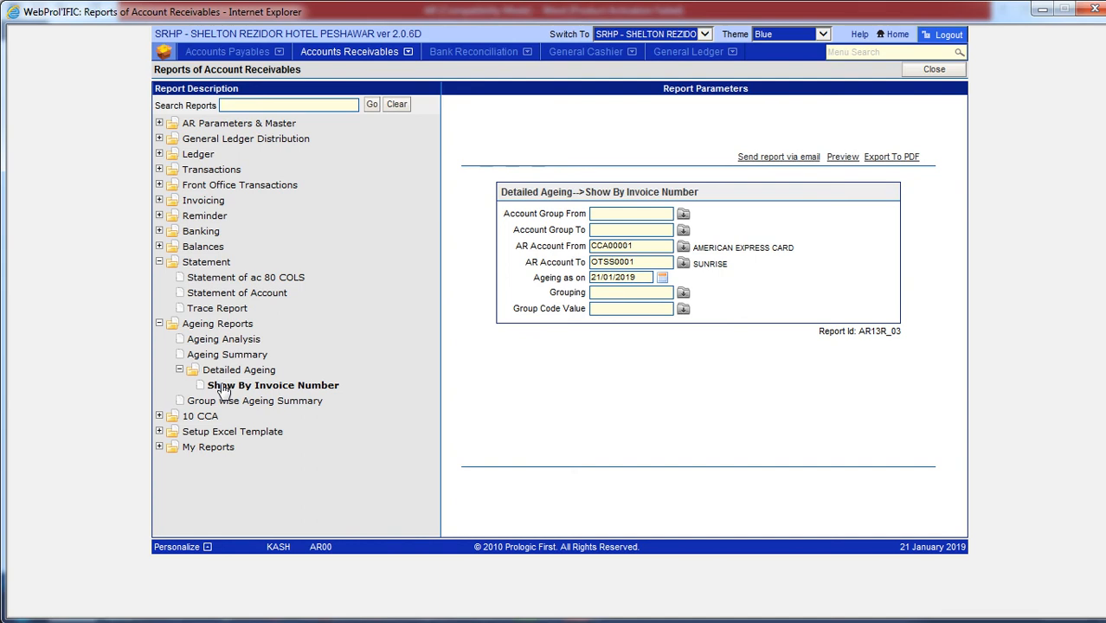
left_click(159, 325)
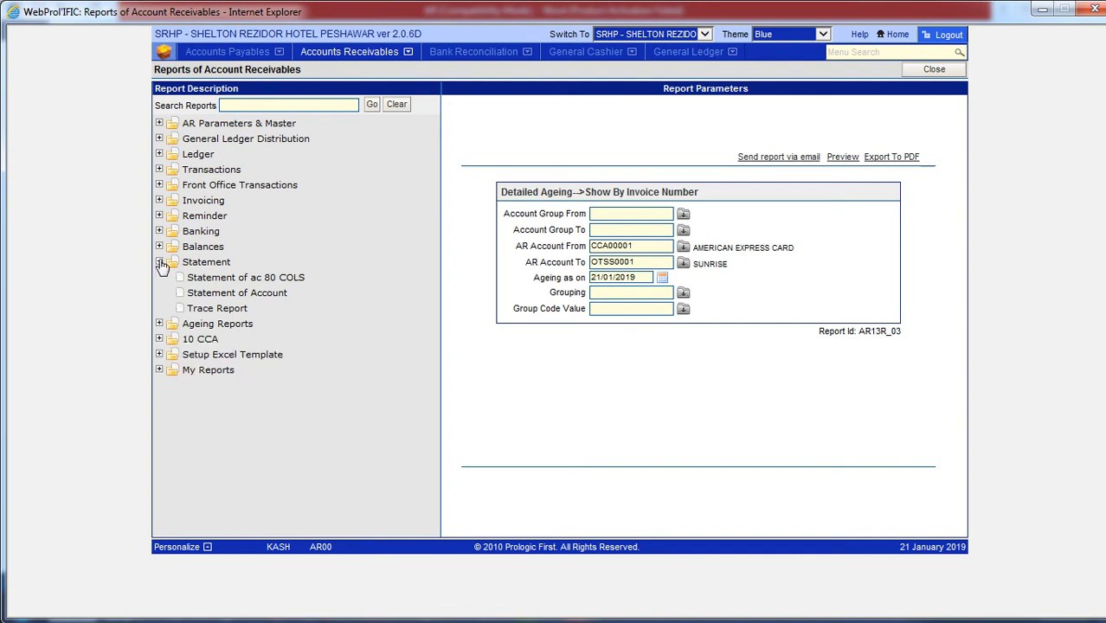
left_click(159, 262)
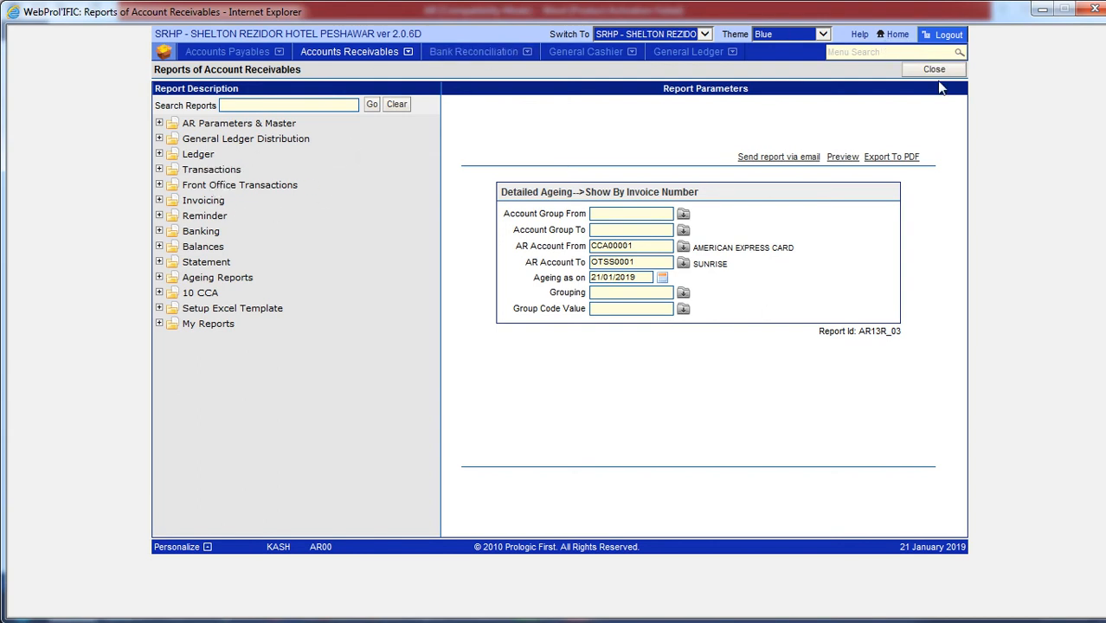
Close Reports of Account Receivables and start a new transaction in Transaction Entry
left_click(935, 69)
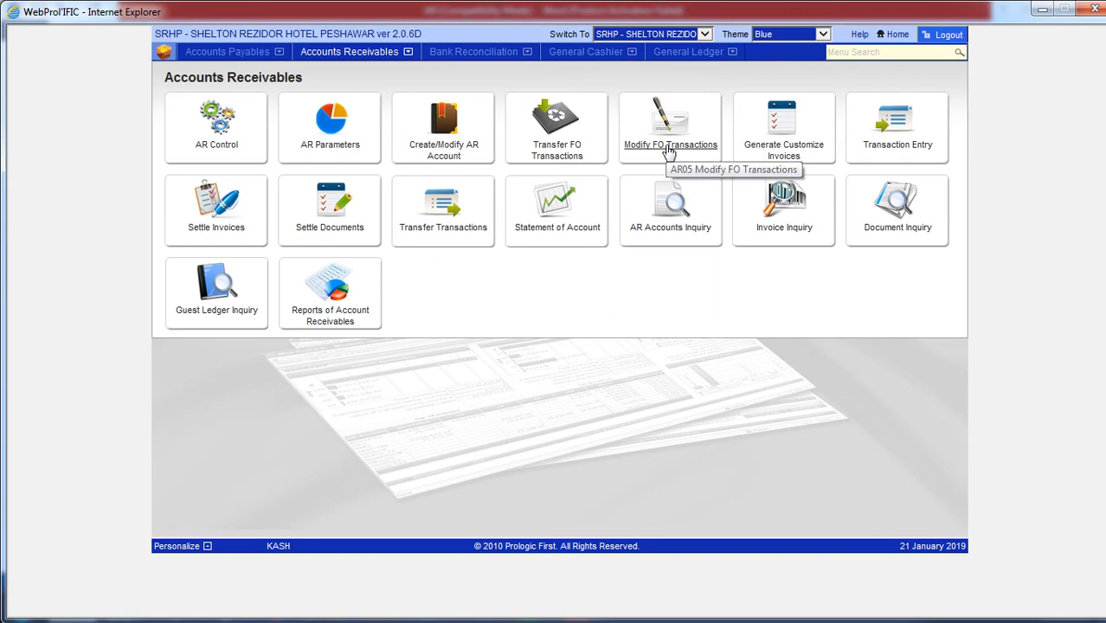
left_click(881, 149)
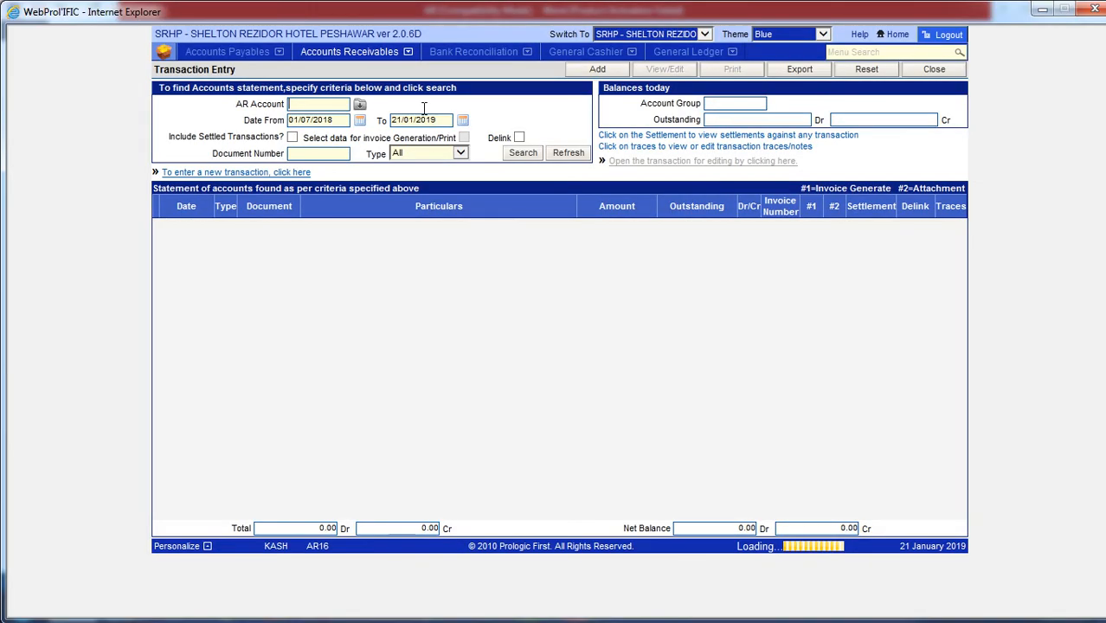
left_click(585, 73)
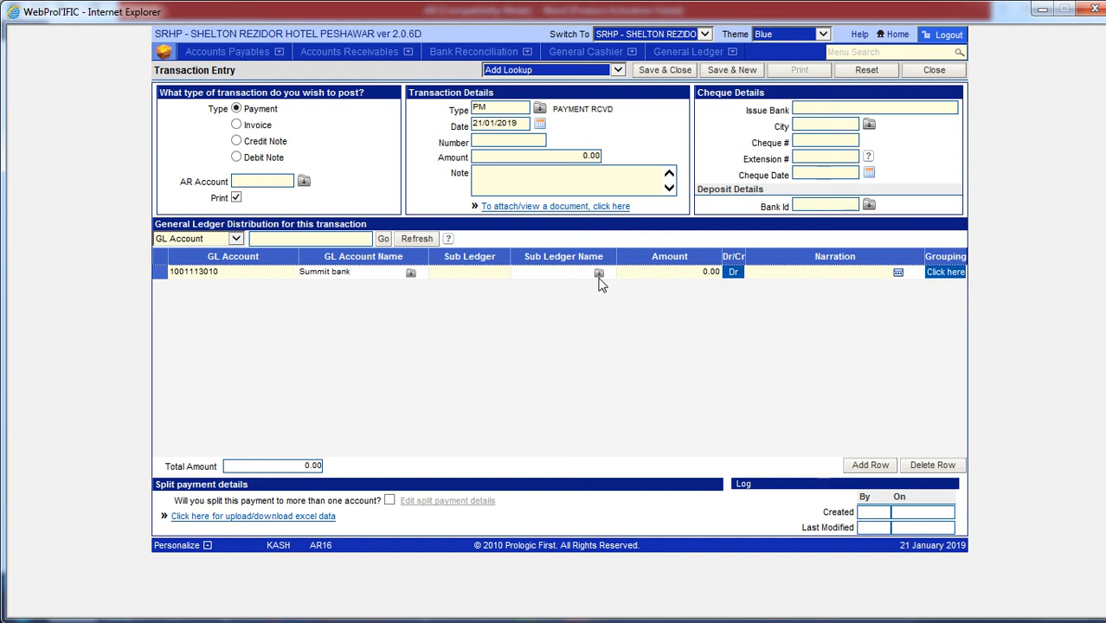
Download the Excel upload template AR16.xml for transaction entry and open it in Excel from the Downloads folder
left_click(248, 516)
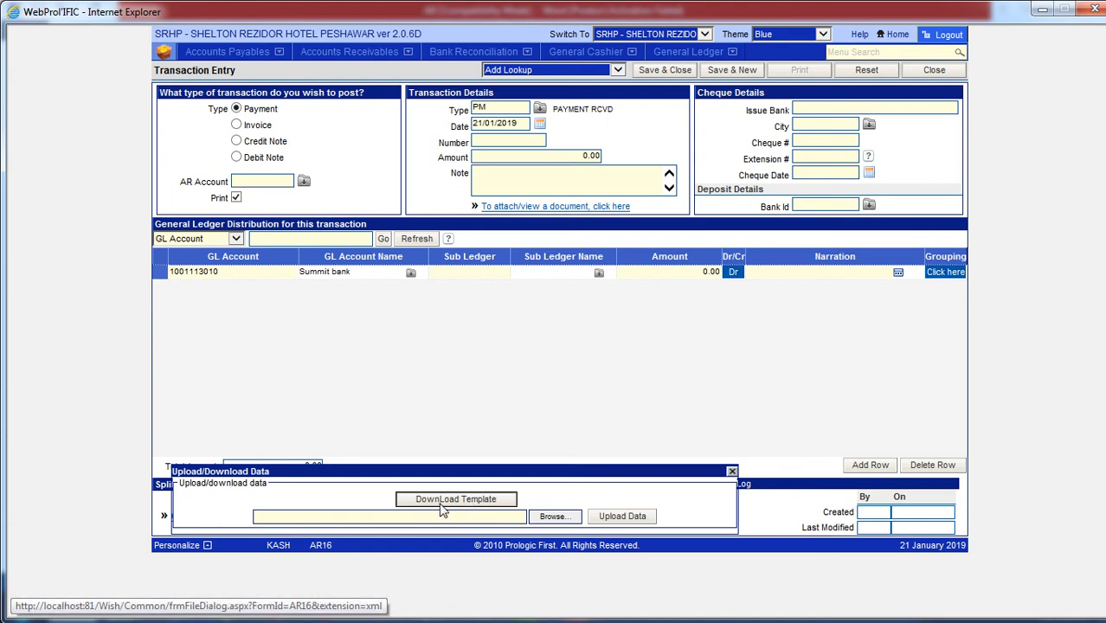
left_click(443, 511)
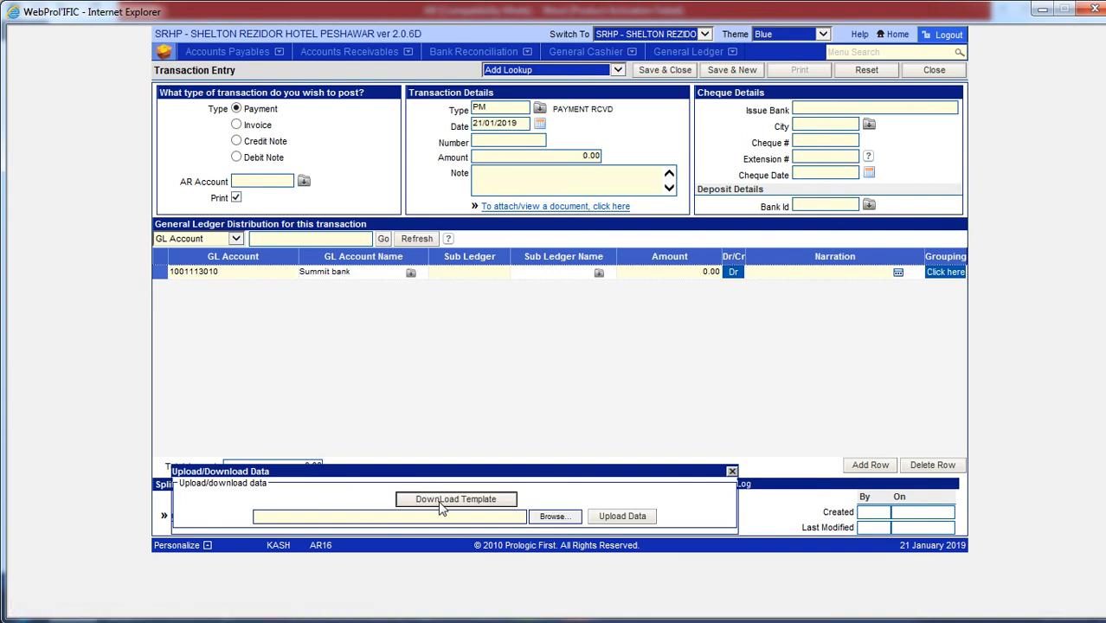
left_click(814, 599)
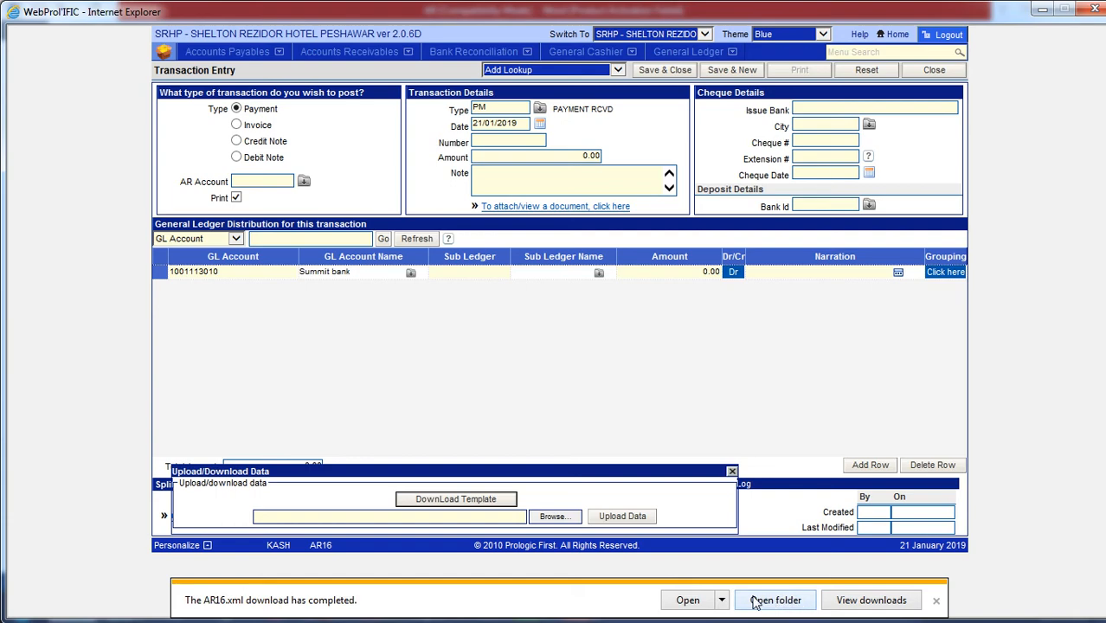
left_click(766, 600)
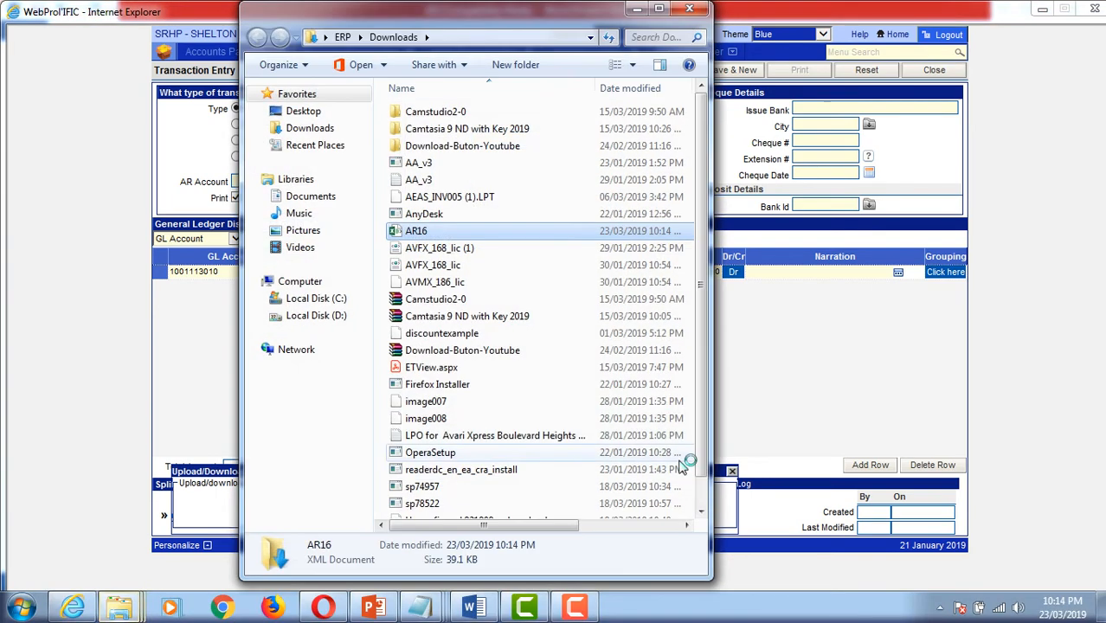
double_click(426, 232)
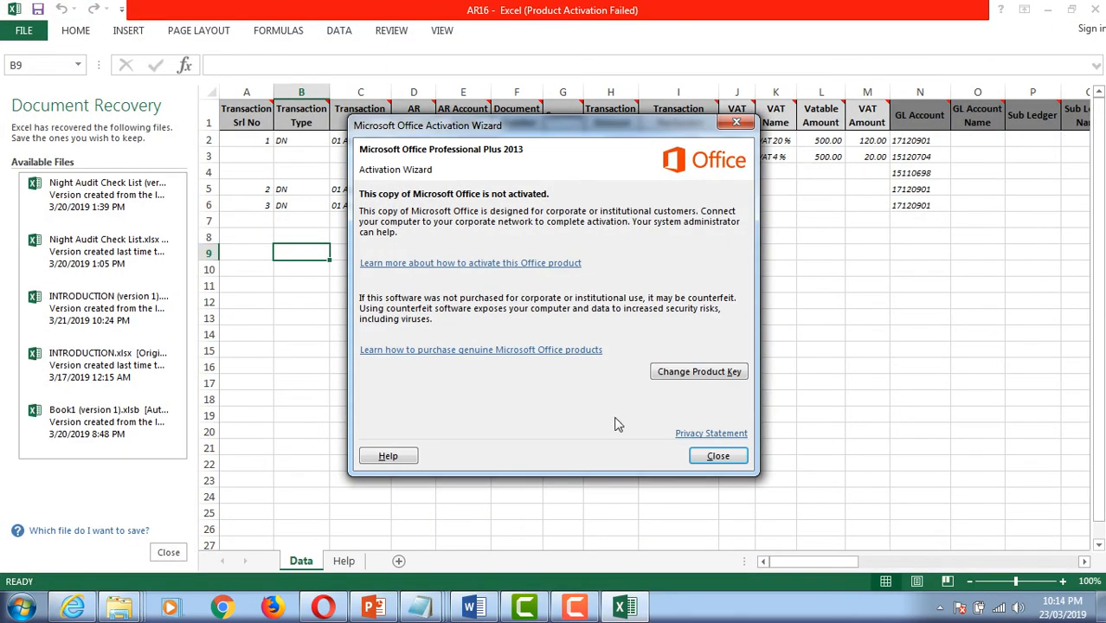
Dismiss the Office activation wizard and close Document Recovery, removing the recovered files
left_click(717, 457)
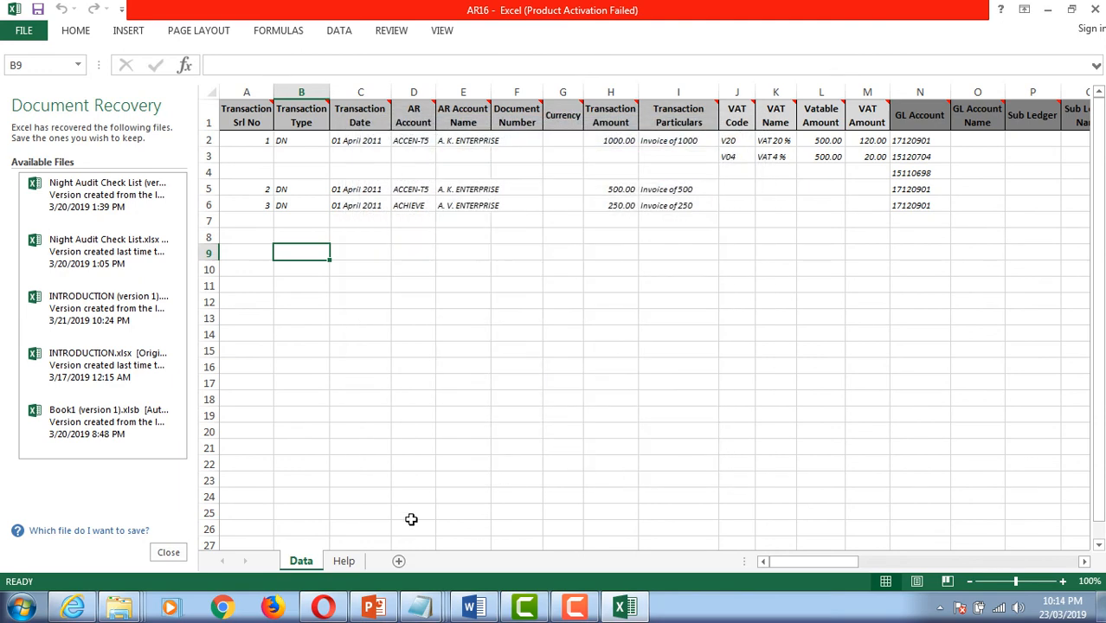
left_click(169, 552)
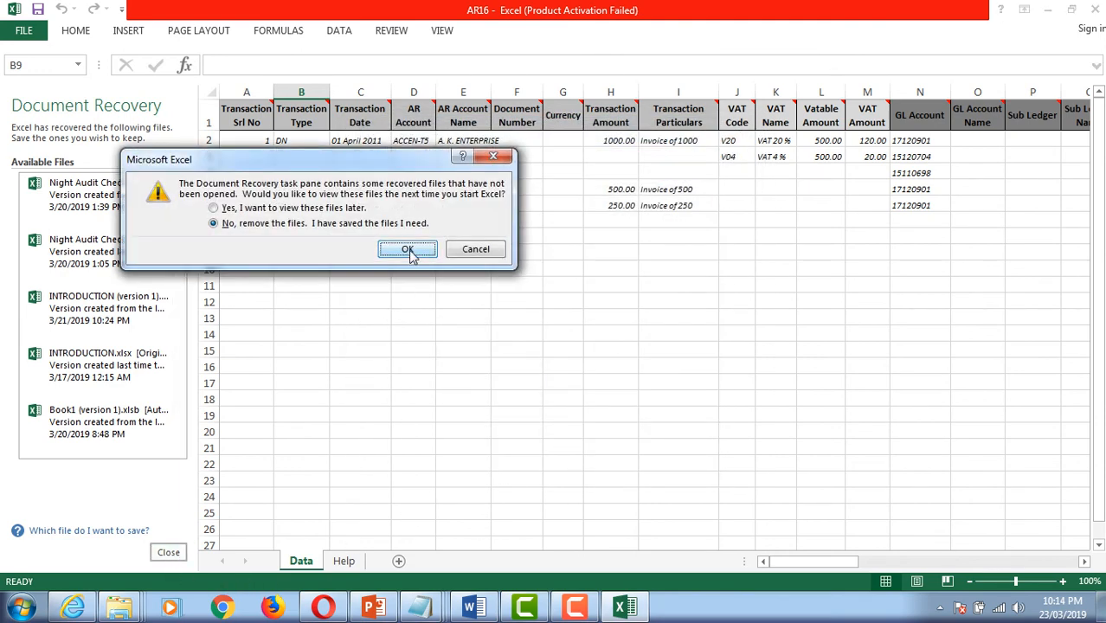
left_click(411, 260)
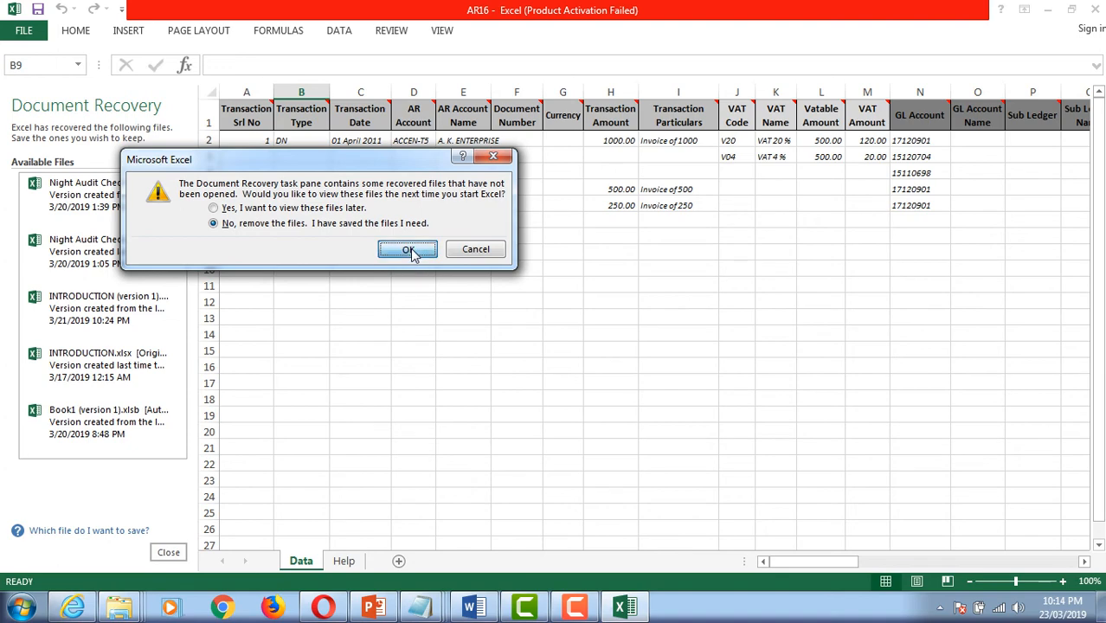
Examine the sample transaction types, dates and AR account codes in the template's Data sheet
left_click(312, 262)
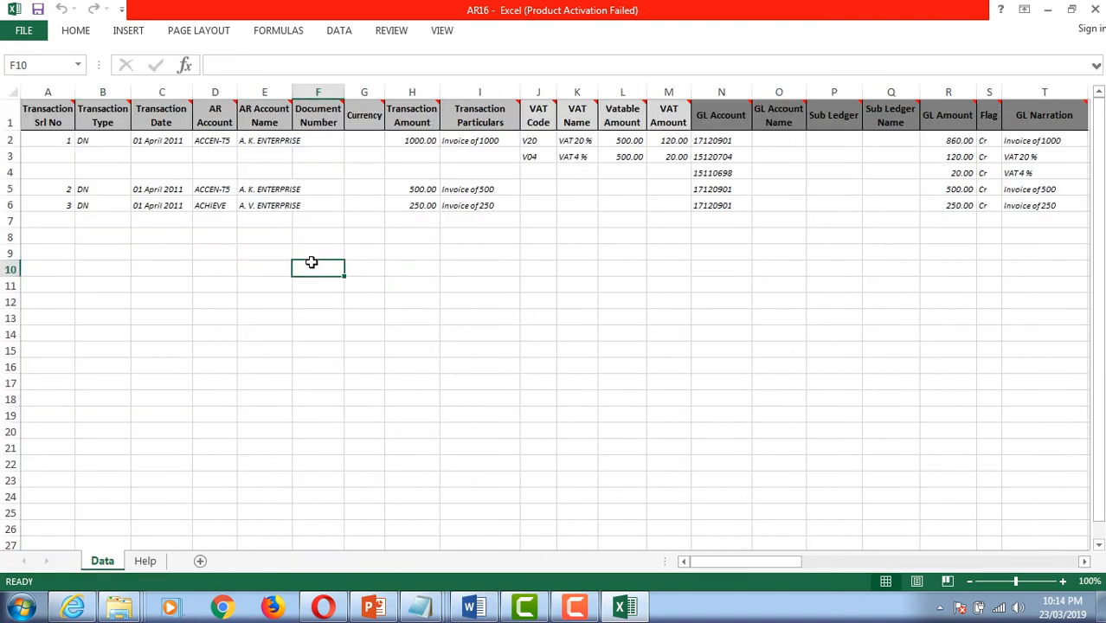
key("Up")
key("Up")
key("Up")
key("Left")
key("Up")
key("Left")
key("Up")
key("Left")
key("Left")
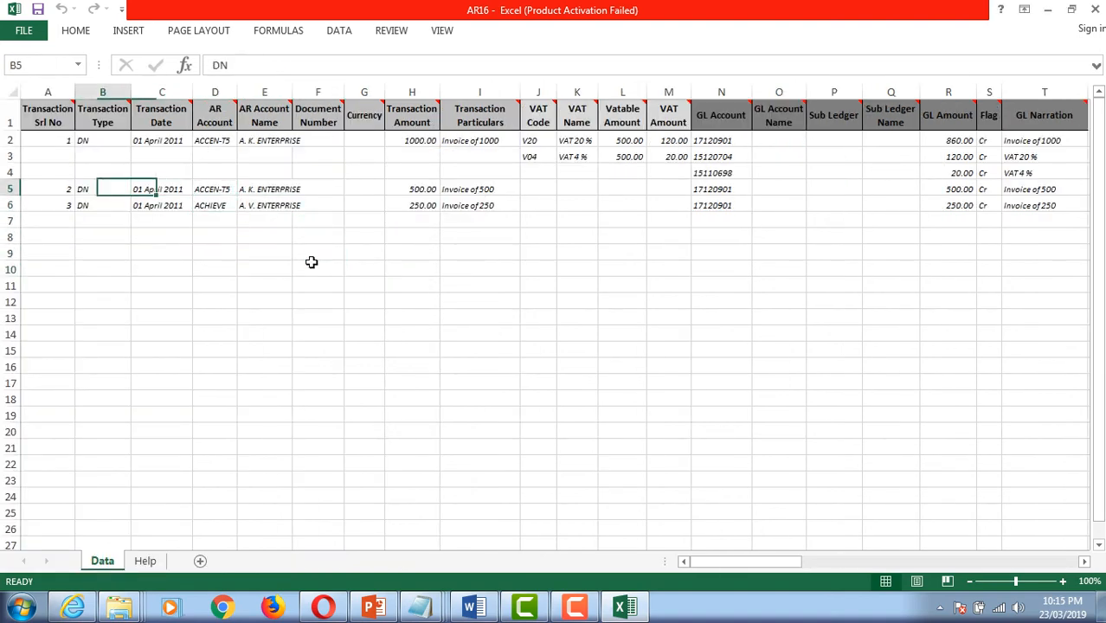
key("Up")
key("Down")
key("Up")
key("Down")
key("Down")
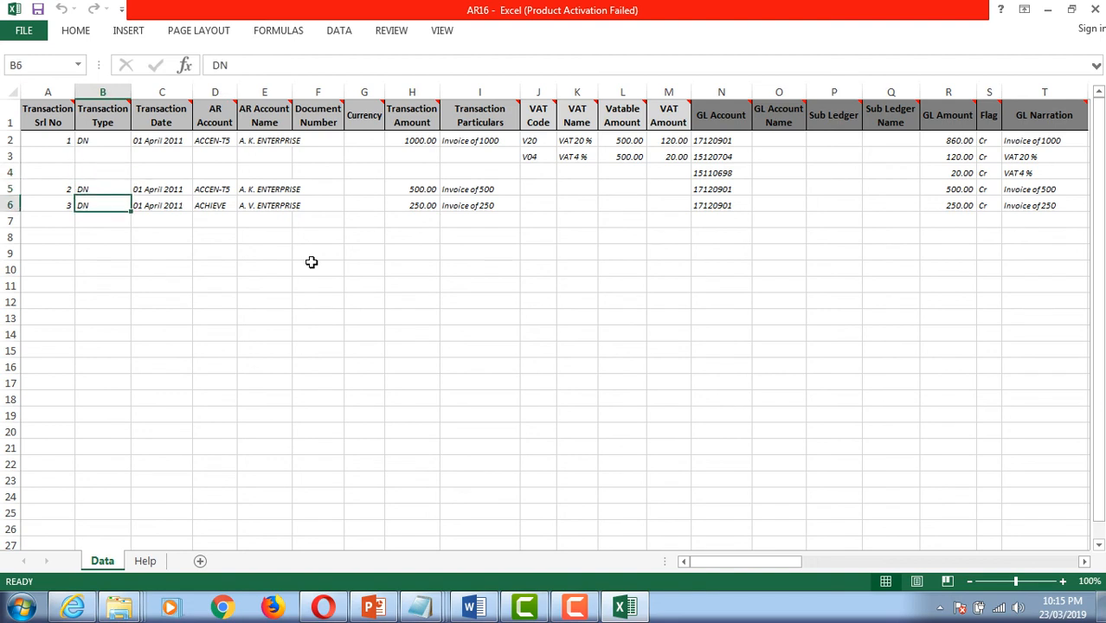
key("Up")
key("Up")
key("Up")
key("Up")
key("Right")
key("Right")
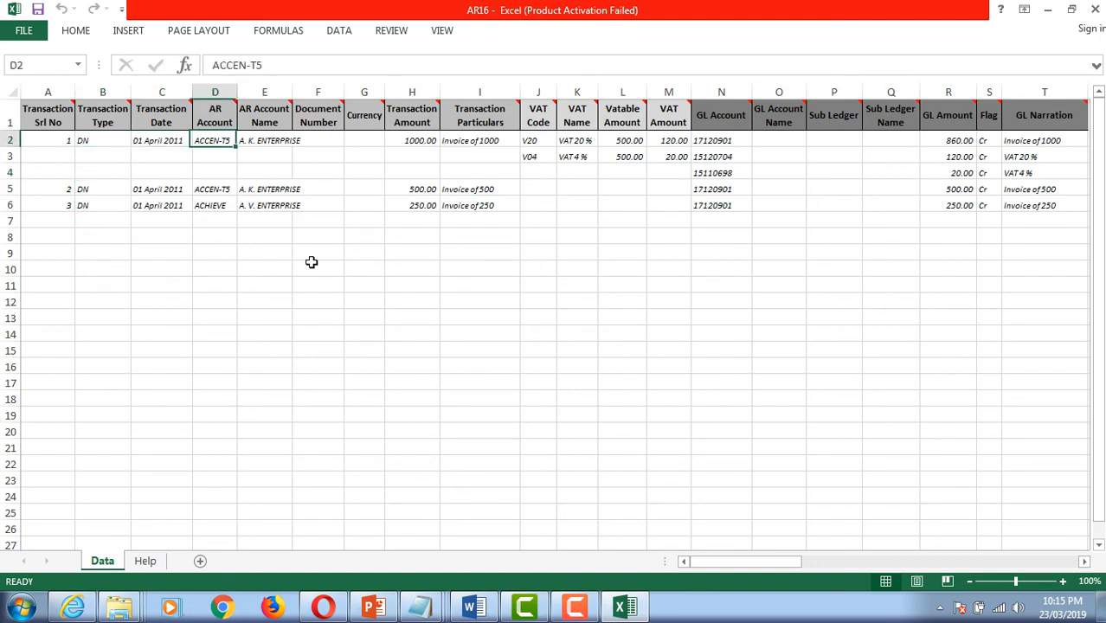
Clear the sample AR account names from cells E2:E6
key("Right")
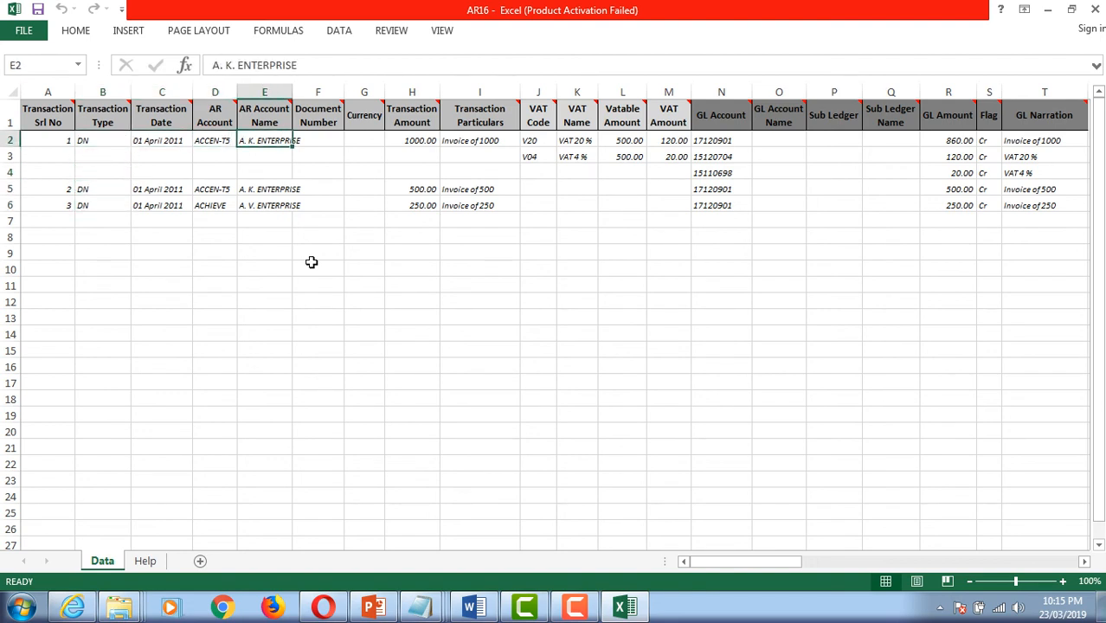
key("shift+Down")
key("shift+Down")
key("shift+Down")
key("shift+Down")
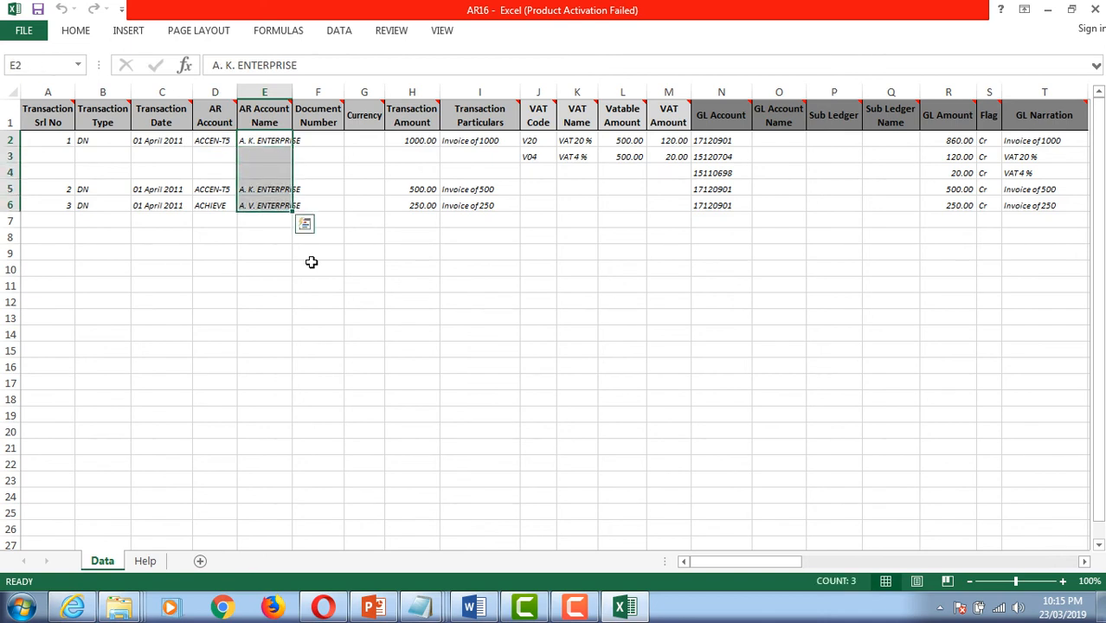
key("Delete")
Examine the document number, currency, transaction amount and transaction particulars columns of the first sample row
key("Right")
key("Right")
key("Right")
key("Right")
key("Left")
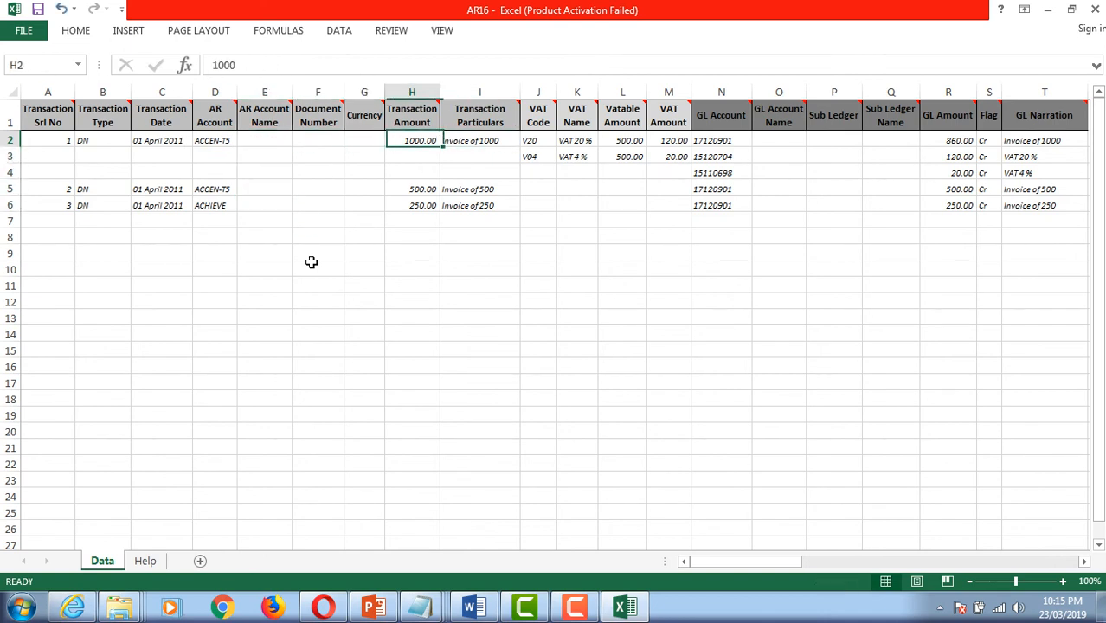
key("Right")
key("Right")
key("Left")
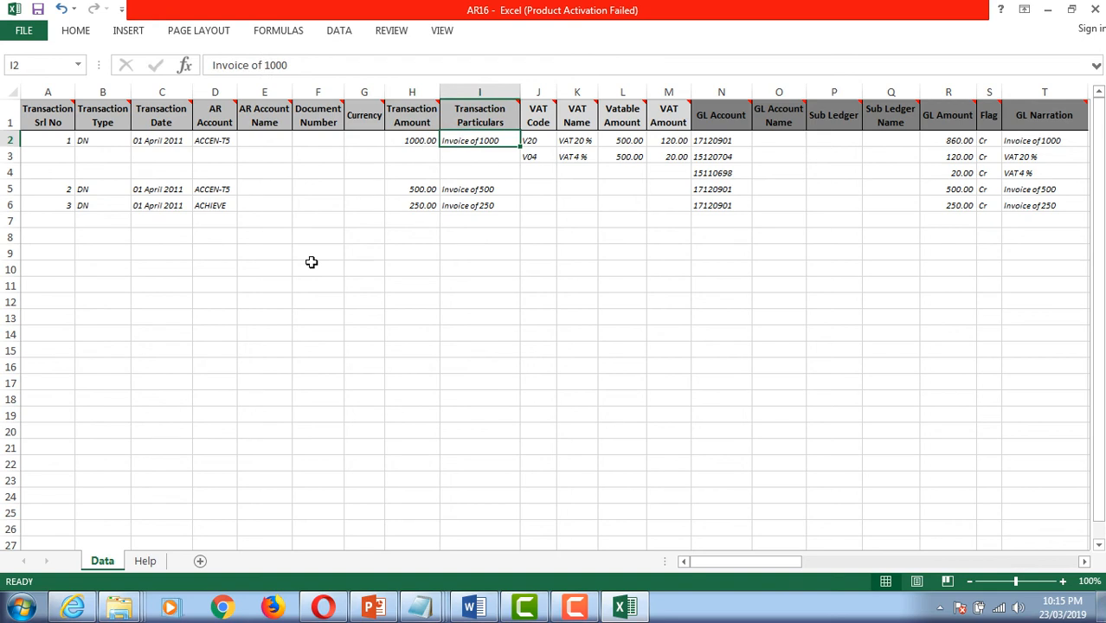
Examine the sample VAT code, VAT name, vatable amount and VAT amount entries in J2:M3
key("Right")
key("Right")
key("Right")
key("Right")
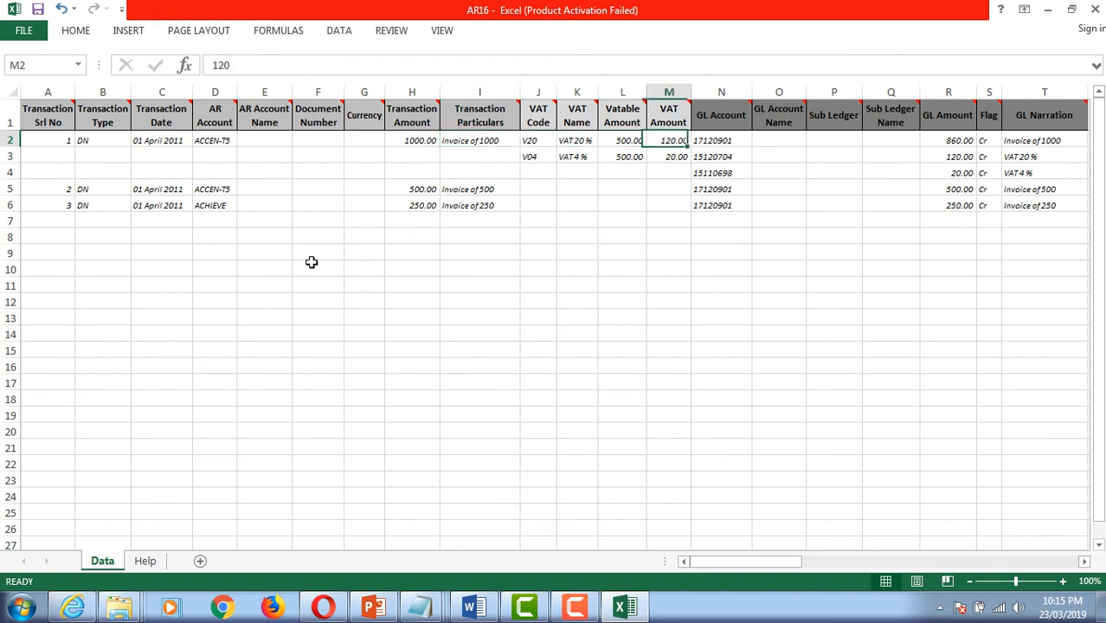
key("Right")
key("Left")
key("Left")
key("Left")
key("Left")
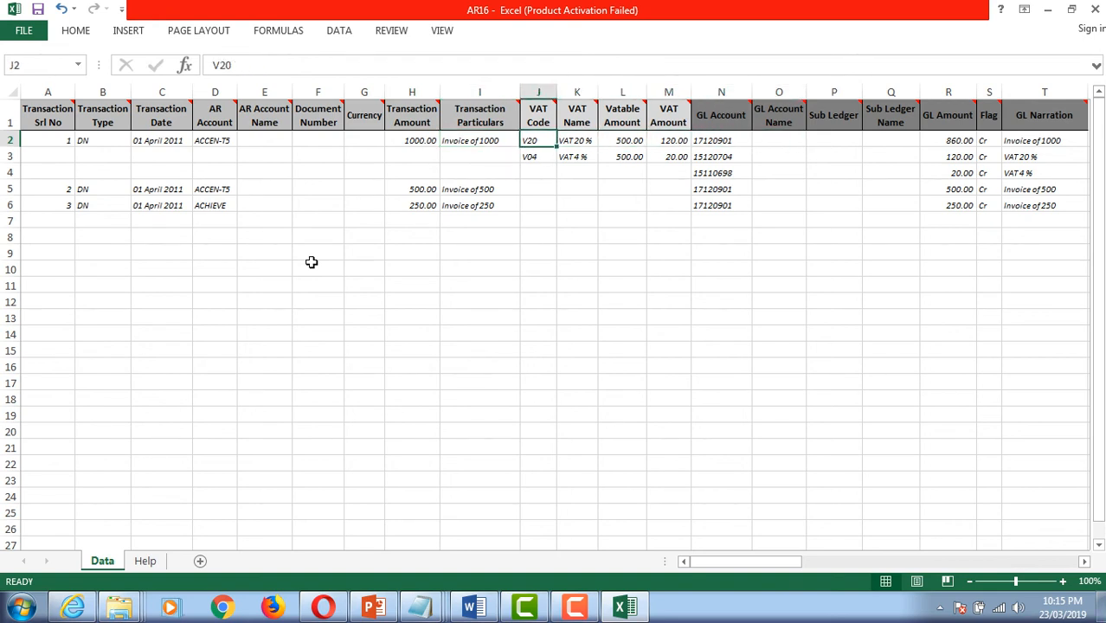
key("shift+Right")
key("shift+Right")
key("shift+Right")
key("shift+Down")
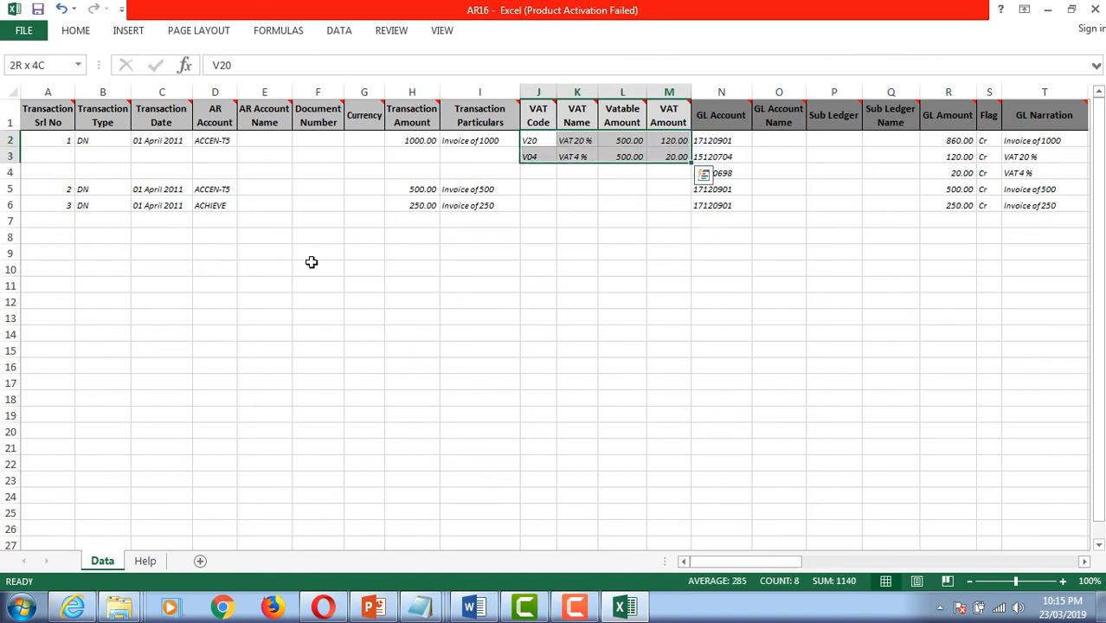
key("Right")
key("Right")
key("Left")
key("Left")
key("Left")
key("Right")
key("Right")
key("Right")
key("Right")
key("Right")
key("Right")
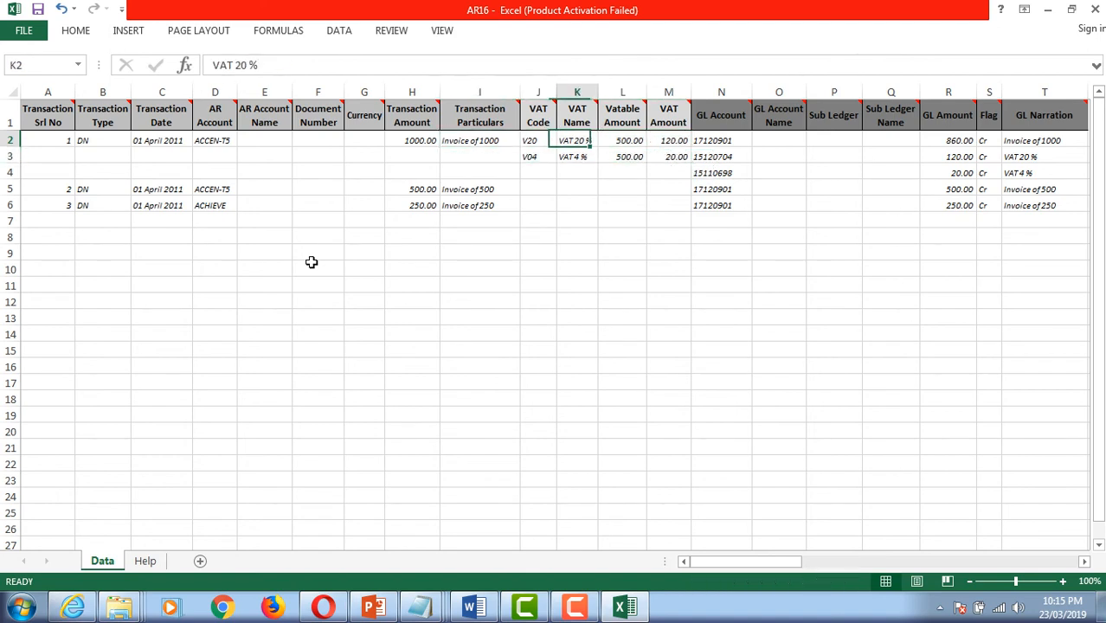
Examine the GL account, GL account name and sub ledger columns of the first sample row, beside its VAT entries
key("Left")
key("Left")
key("Right")
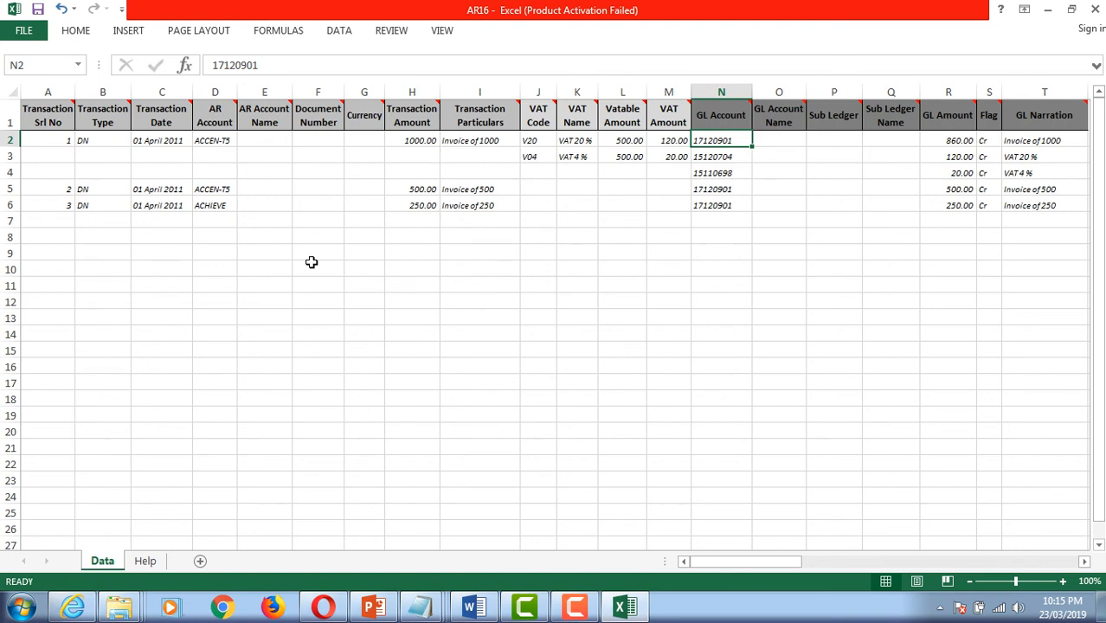
key("Right")
key("Right")
key("Right")
key("Right")
key("Left")
key("Left")
key("Left")
key("Left")
key("Left")
key("Left")
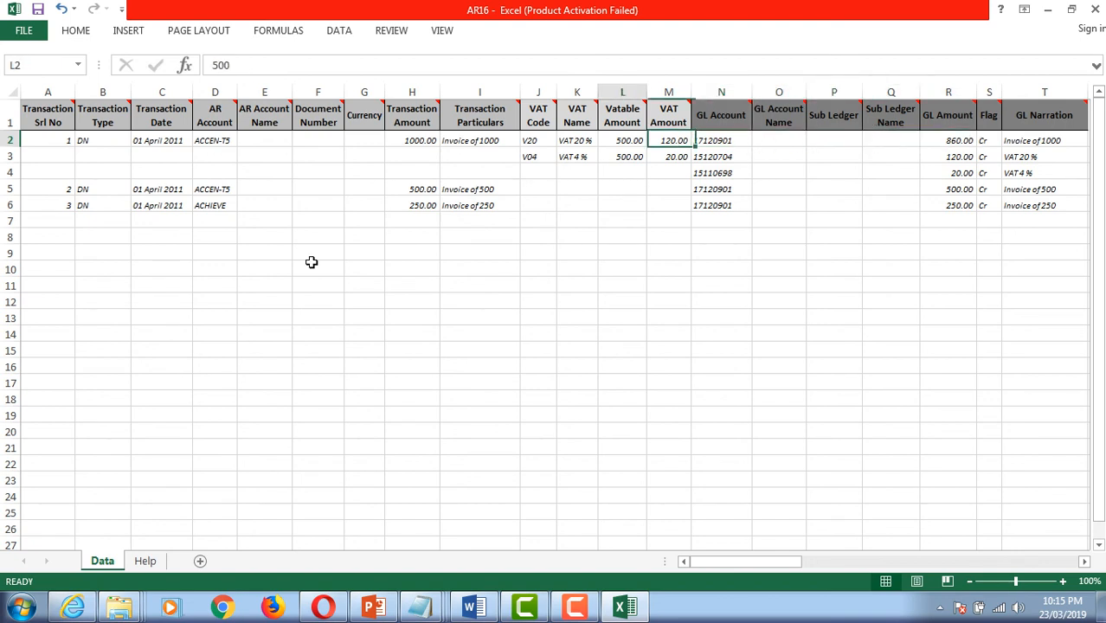
Review the first sample row from its document columns through to the GL amount and Dr/Cr flag
key("Left")
key("Left")
key("Left")
key("Left")
key("Left")
key("Left")
key("Left")
key("Left")
key("Left")
key("Left")
key("Left")
key("Right")
key("Right")
key("Right")
key("Right")
key("Right")
key("Right")
key("Right")
key("Right")
key("Right")
key("Right")
key("Right")
key("Right")
key("Right")
key("Right")
key("Right")
key("Right")
key("Right")
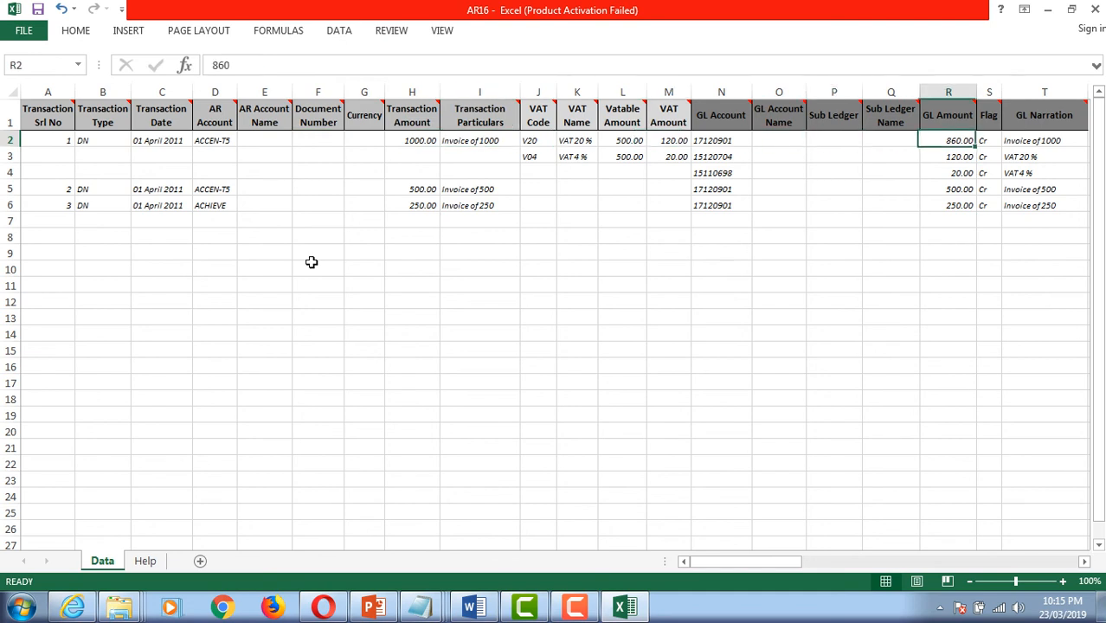
key("Right")
key("Left")
key("Right")
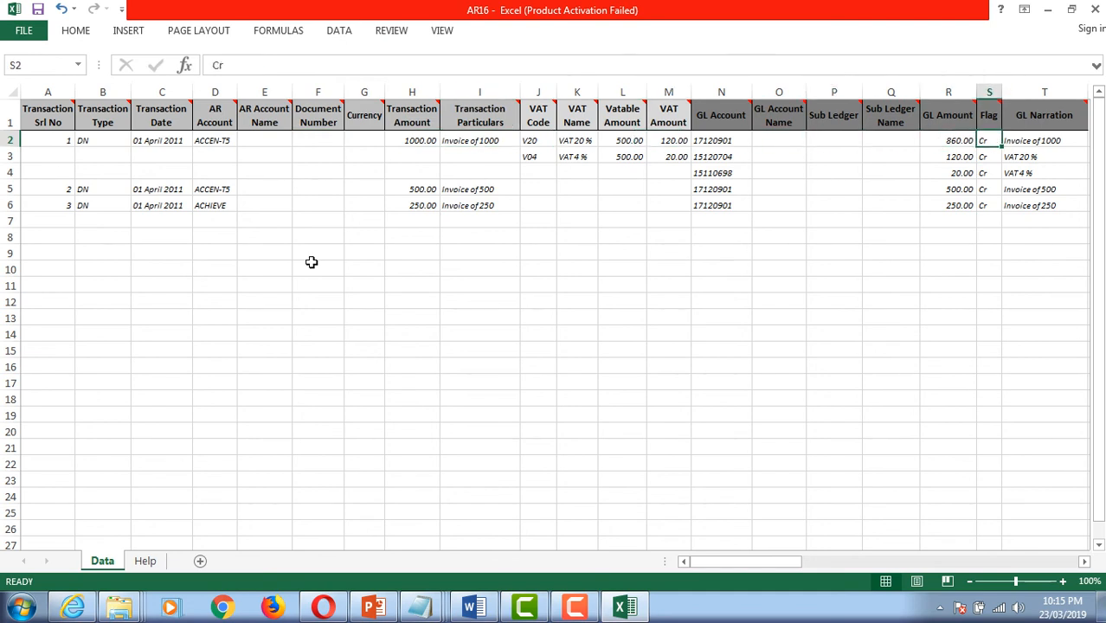
Examine the GL narration of the first sample row, then return across the row to the transaction serial number
key("Right")
key("Right")
key("Right")
key("Left")
key("Left")
key("Left")
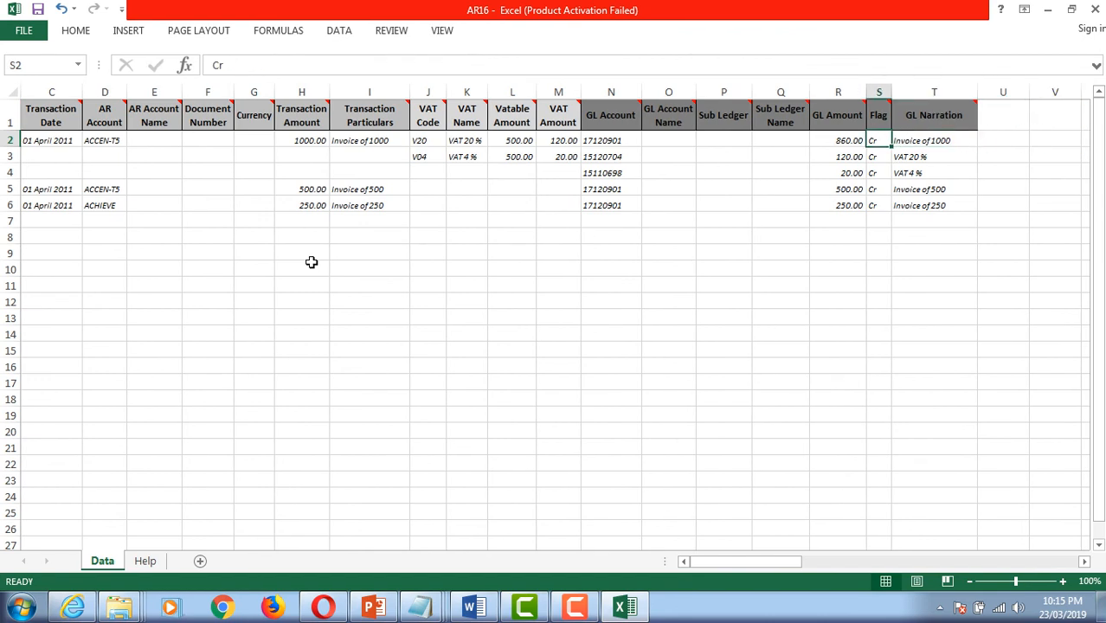
key("Right")
key("Left")
key("Left")
key("Left")
key("Left")
key("Left")
key("Left")
key("Left")
key("Left")
key("Left")
key("Left")
key("Left")
key("Left")
key("Left")
key("Left")
key("Left")
key("Left")
key("Left")
key("Left")
key("Left")
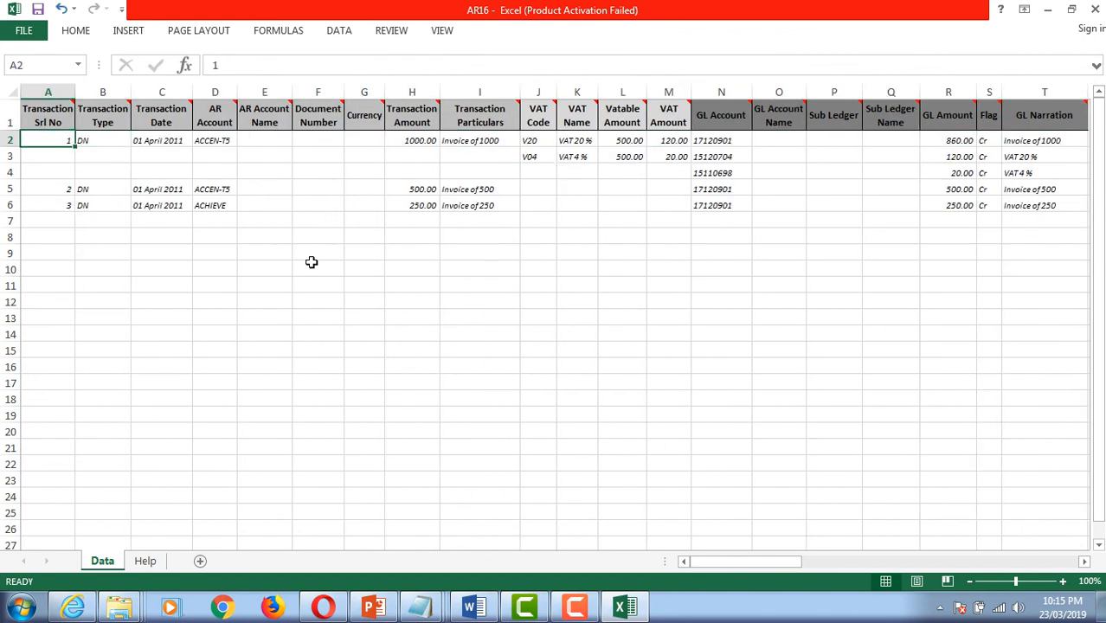
Close the AR16 template workbook, saving its changes
left_click(1096, 9)
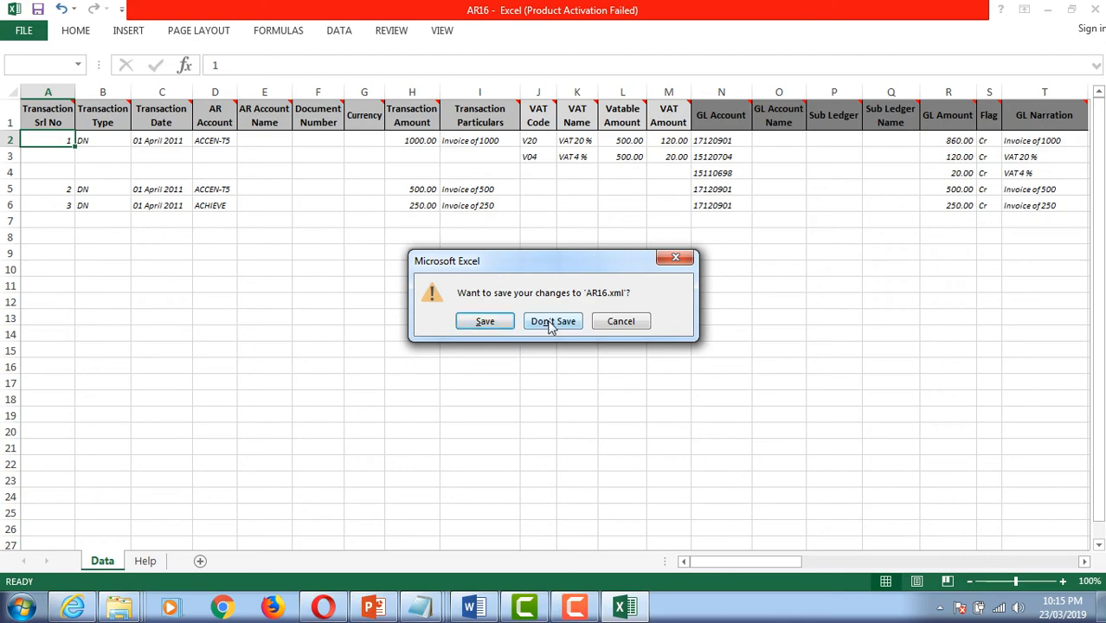
left_click(495, 323)
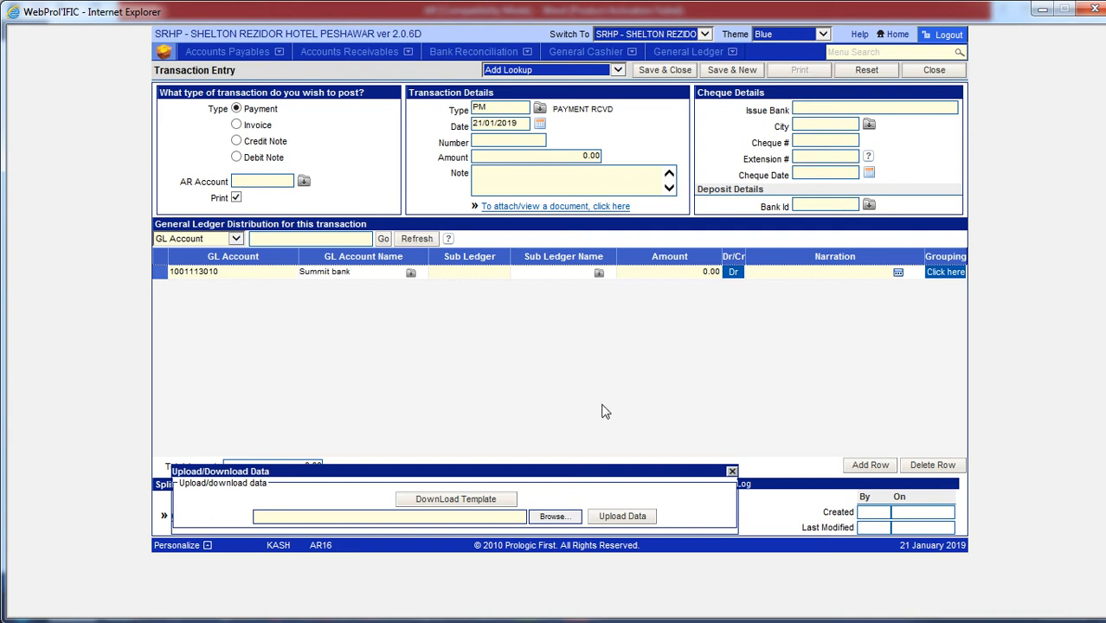
Leave the upload form and close Transaction Entry, returning to the Accounts Receivables functions
left_click(625, 514)
left_click(934, 70)
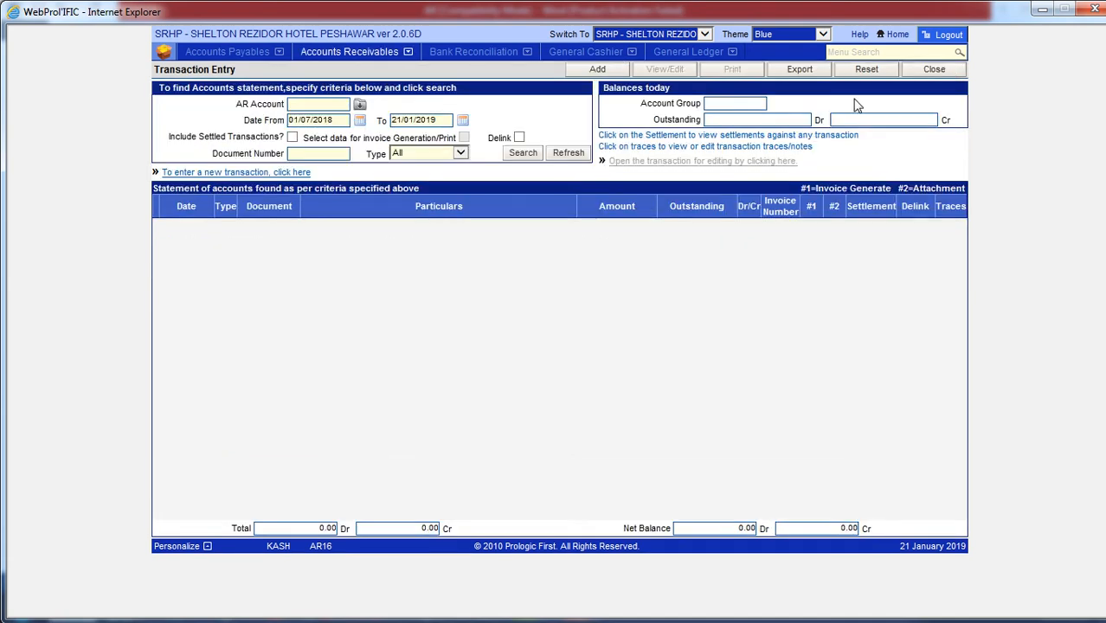
left_click(933, 70)
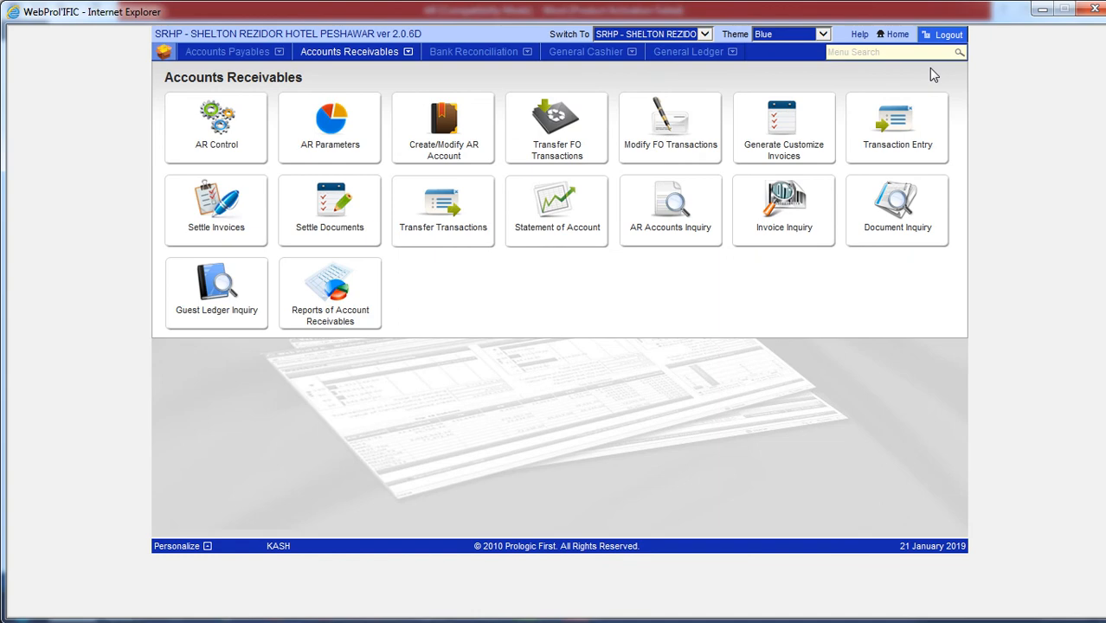
View ACCA's Statement of Account from 01/07/2018 to 21/01/2019 with settled transactions included, and close it after review
left_click(563, 216)
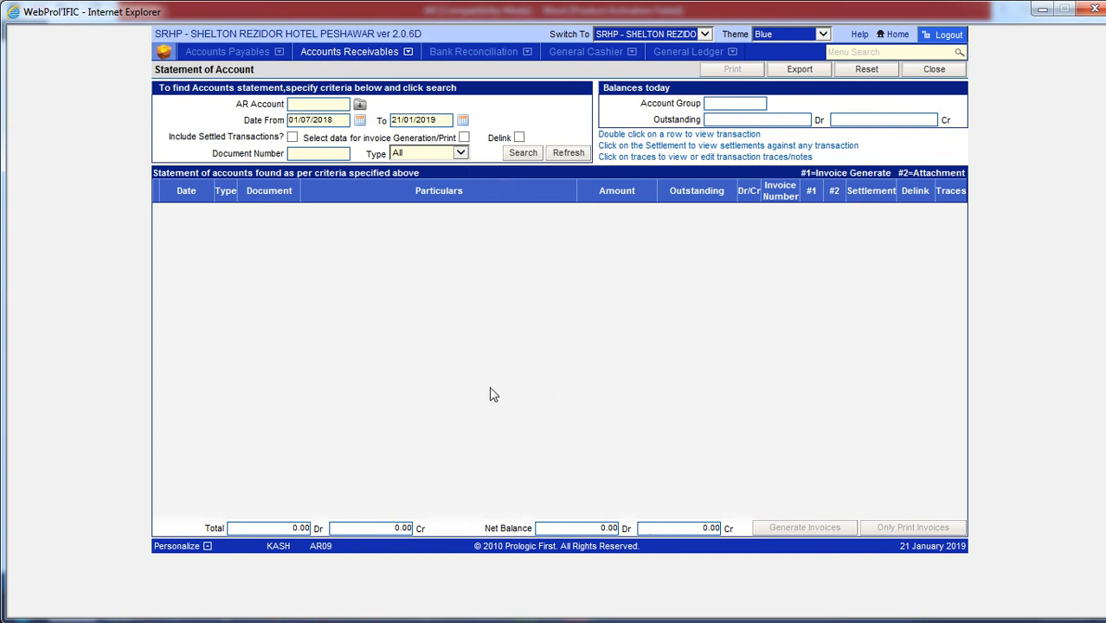
left_click(359, 105)
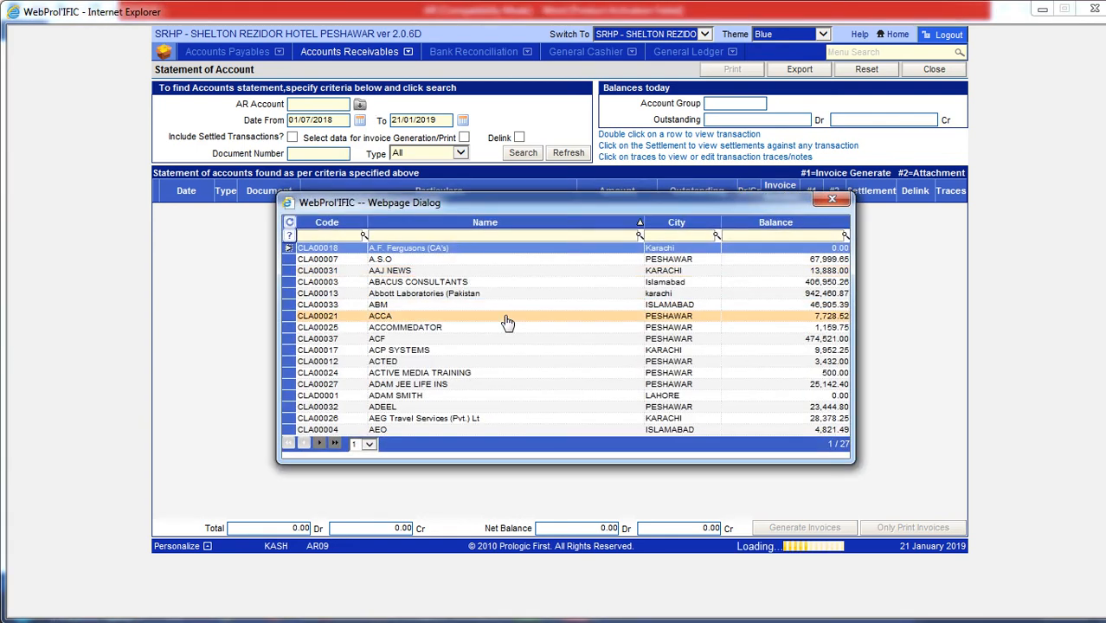
double_click(507, 317)
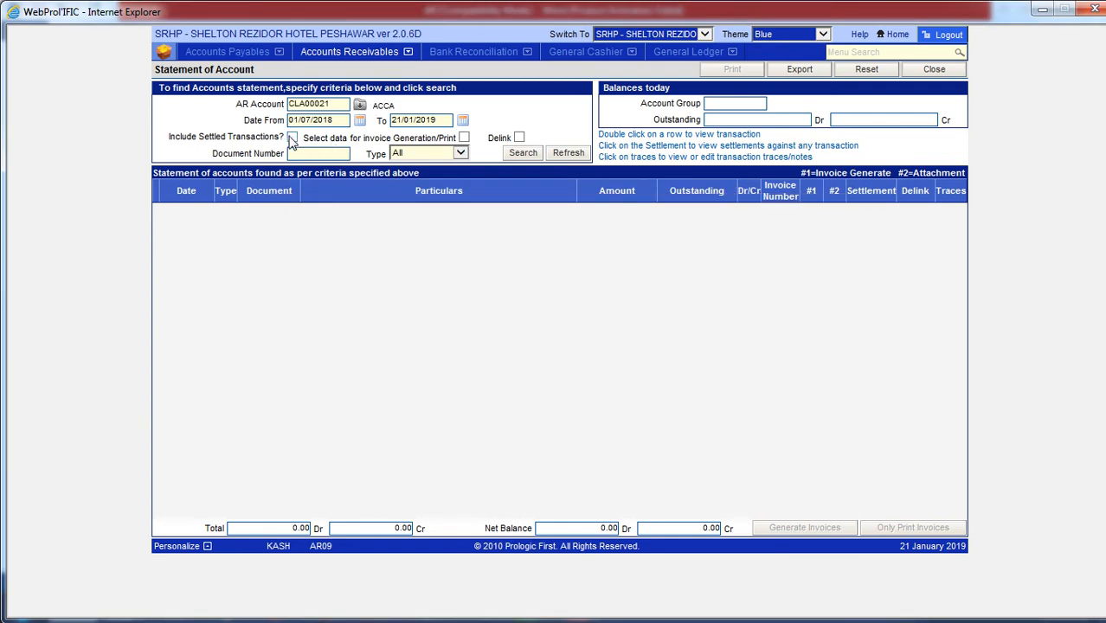
left_click(516, 156)
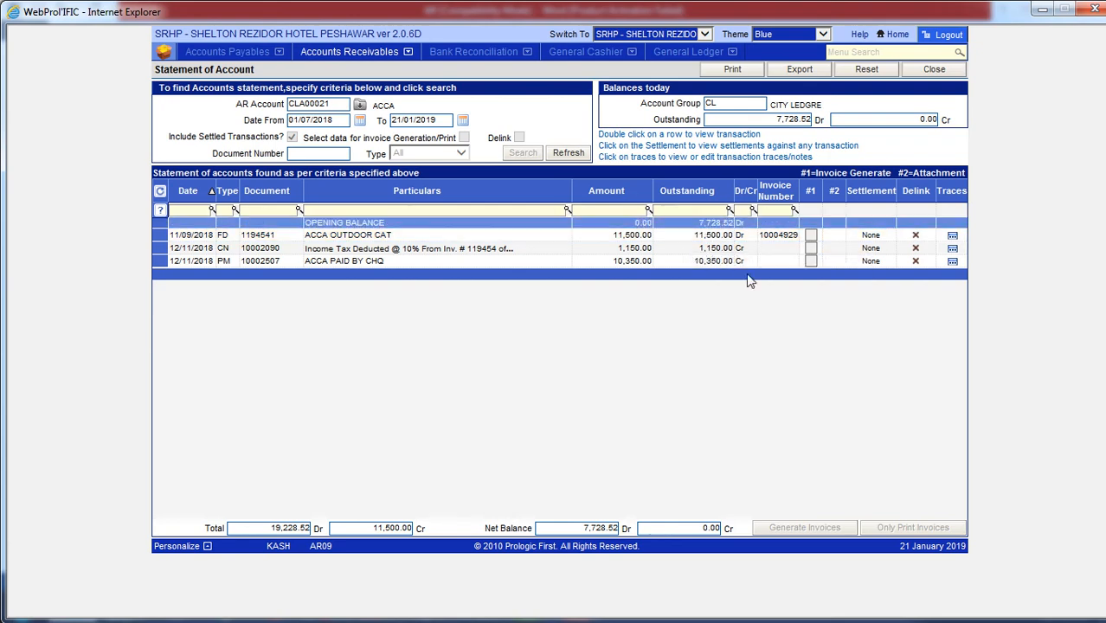
left_click(932, 71)
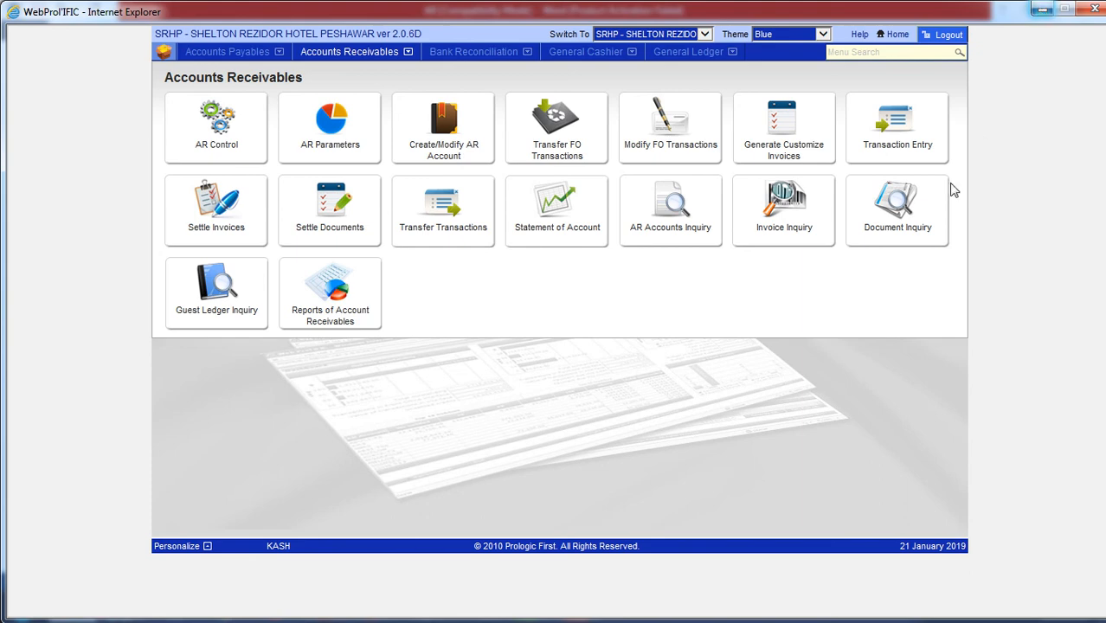
left_click(1044, 10)
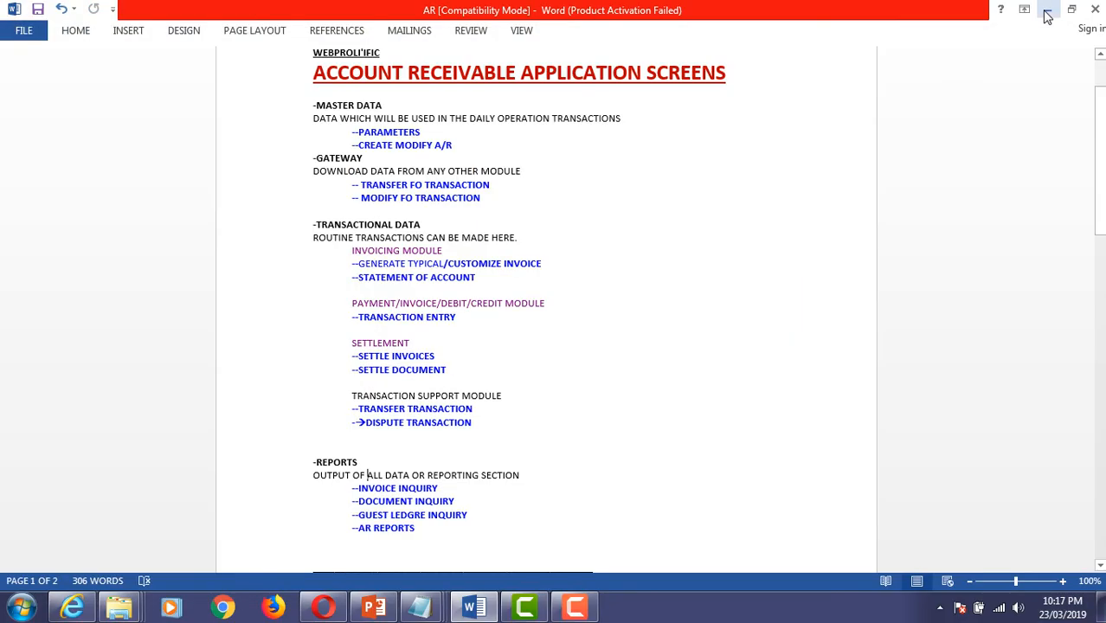
left_click(571, 608)
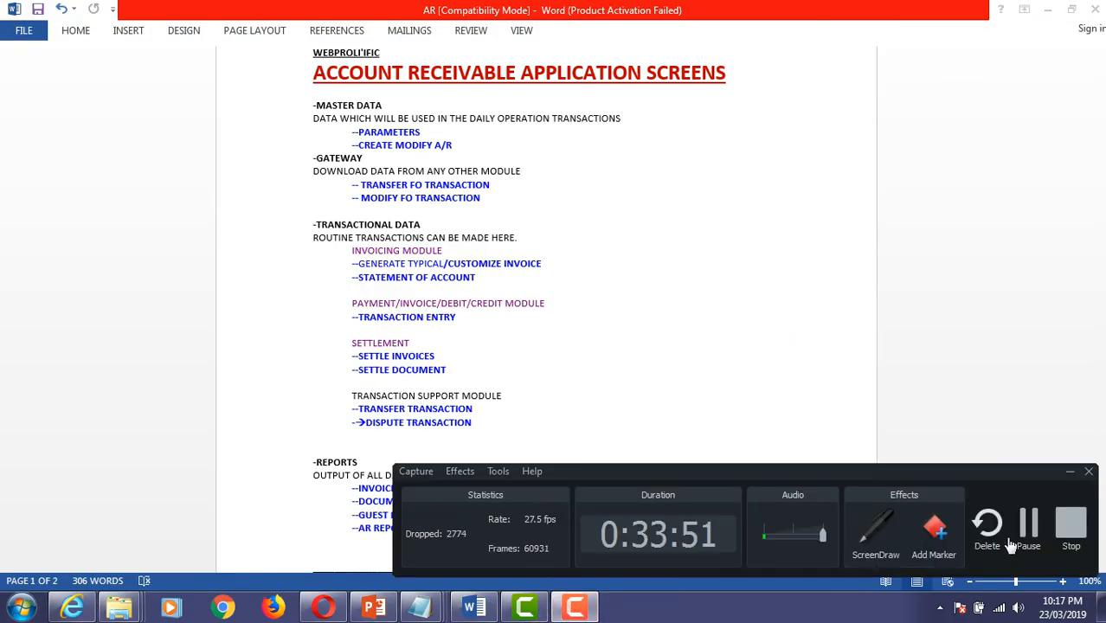
left_click(1028, 538)
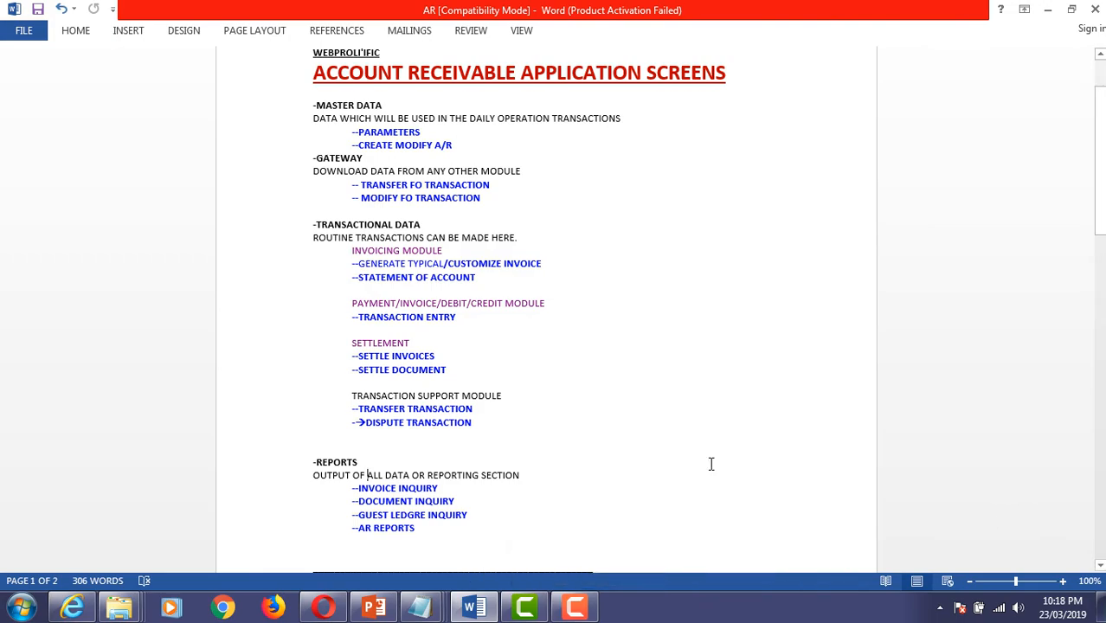
Switch to WebProl'IFIC and look over the functions of Accounts Receivables and Accounts Payables
left_click(73, 608)
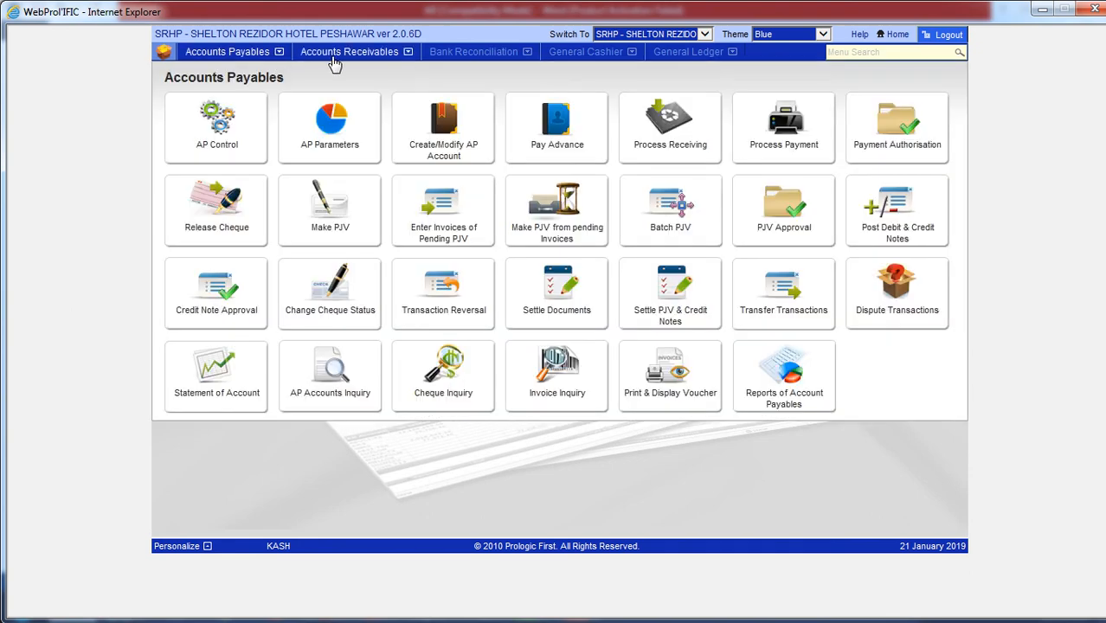
mouse_move(334, 65)
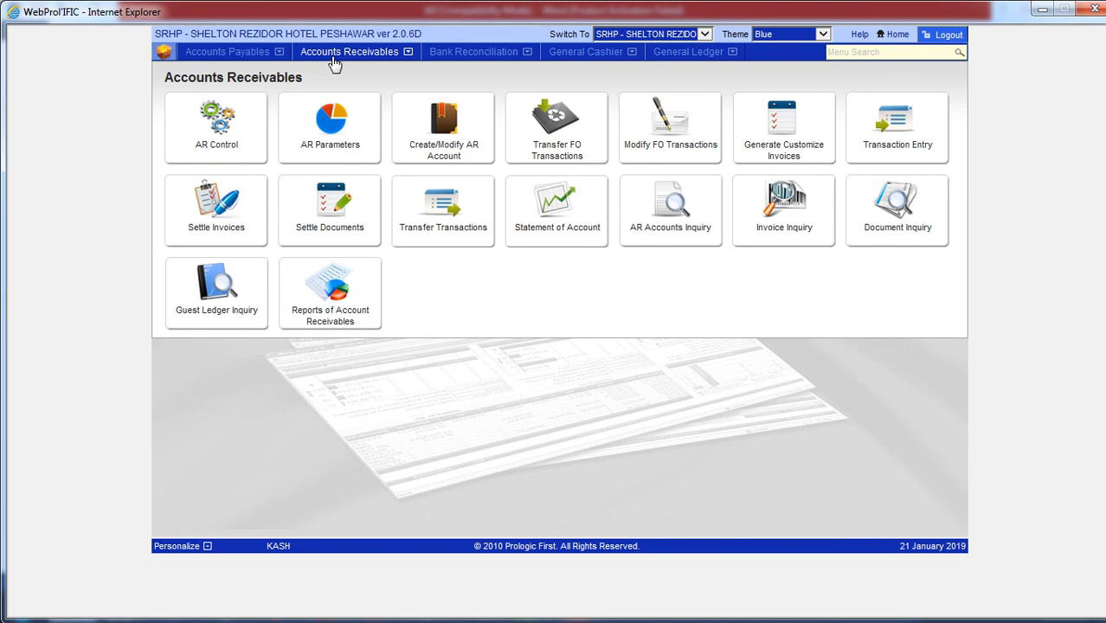
left_click(260, 52)
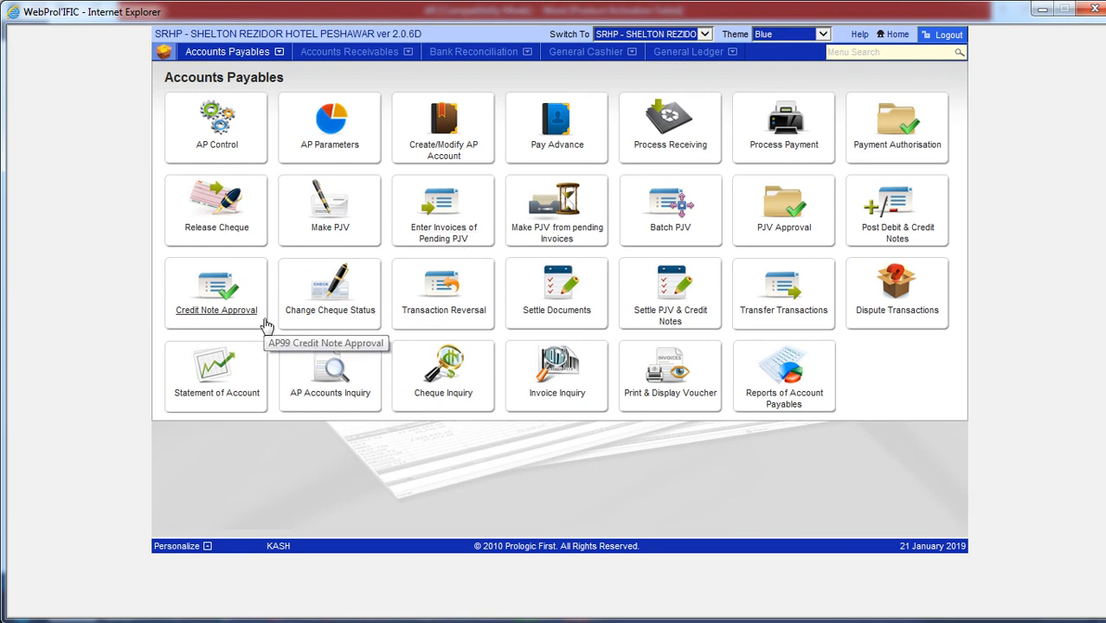
Open a new Debit Note form in the Accounts Payables Post Debit & Credit Notes screen and examine its GL distribution
left_click(900, 227)
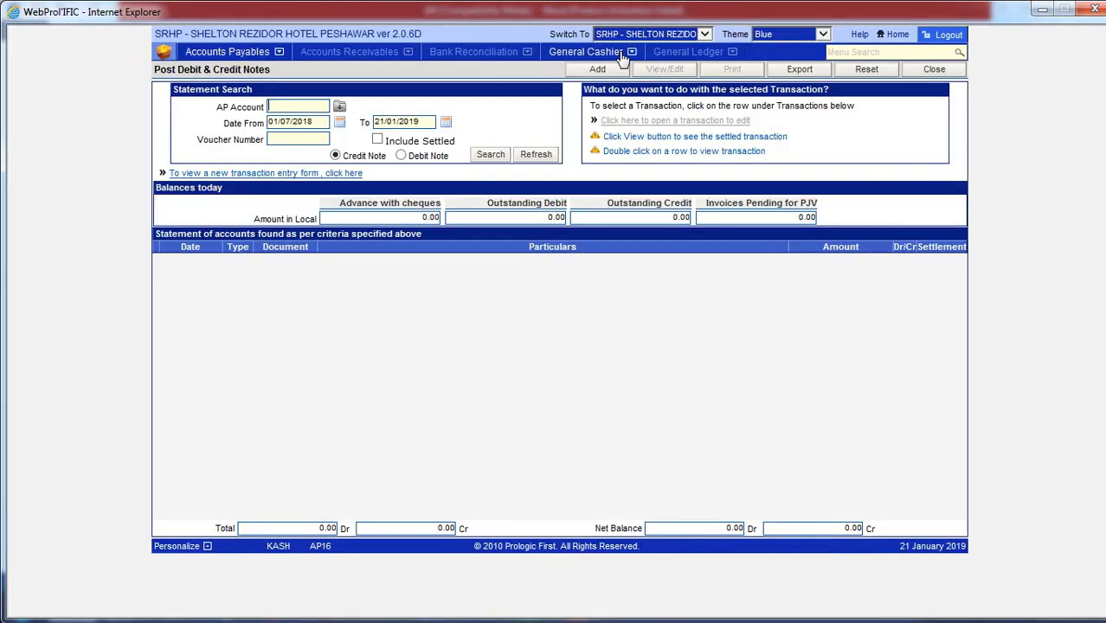
left_click(604, 68)
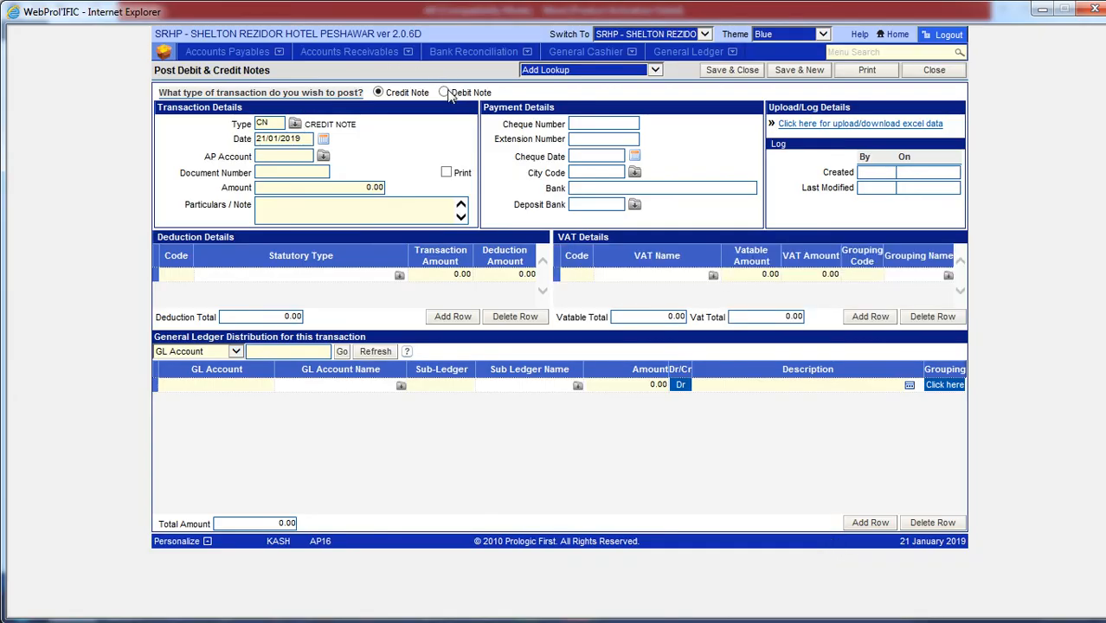
left_click(445, 93)
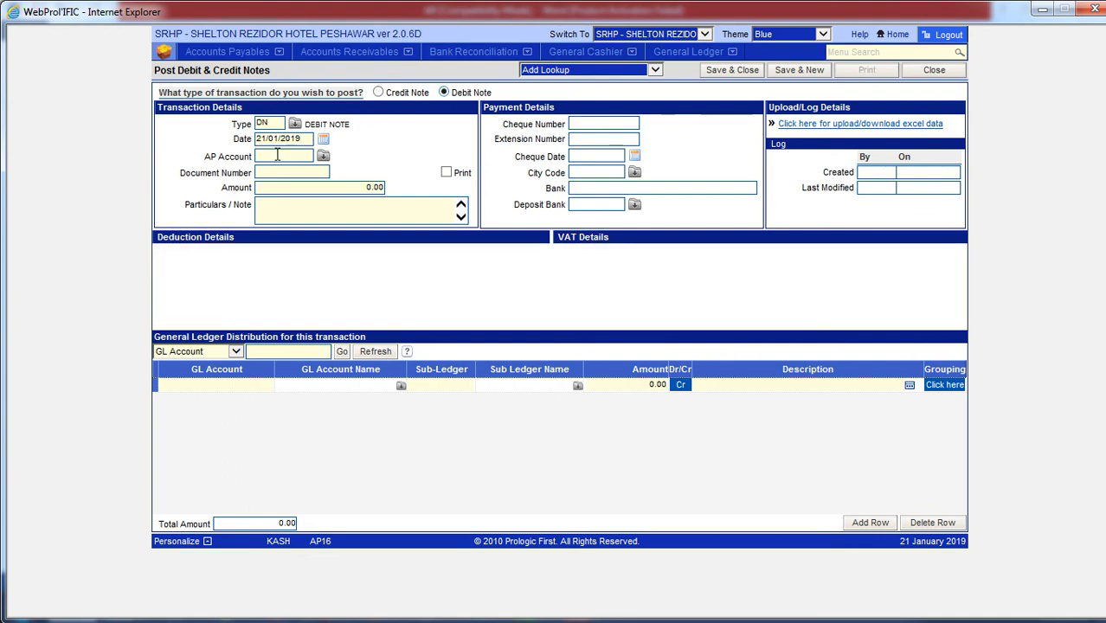
left_click(251, 388)
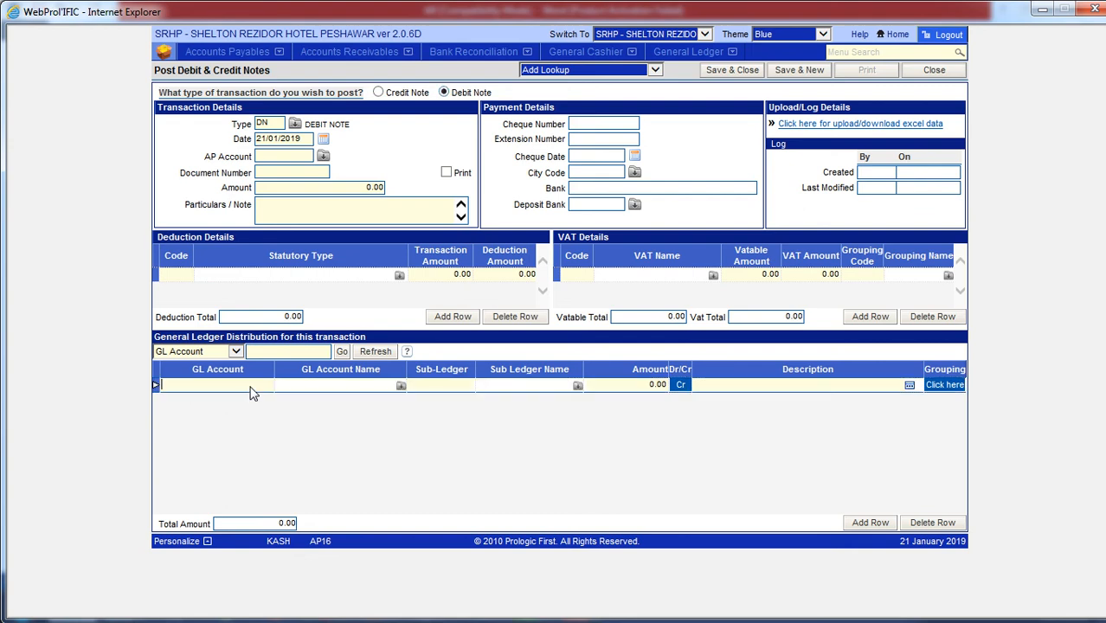
Show the Accounts Receivables functions again, then return to the Word outline of the application screens
left_click(367, 57)
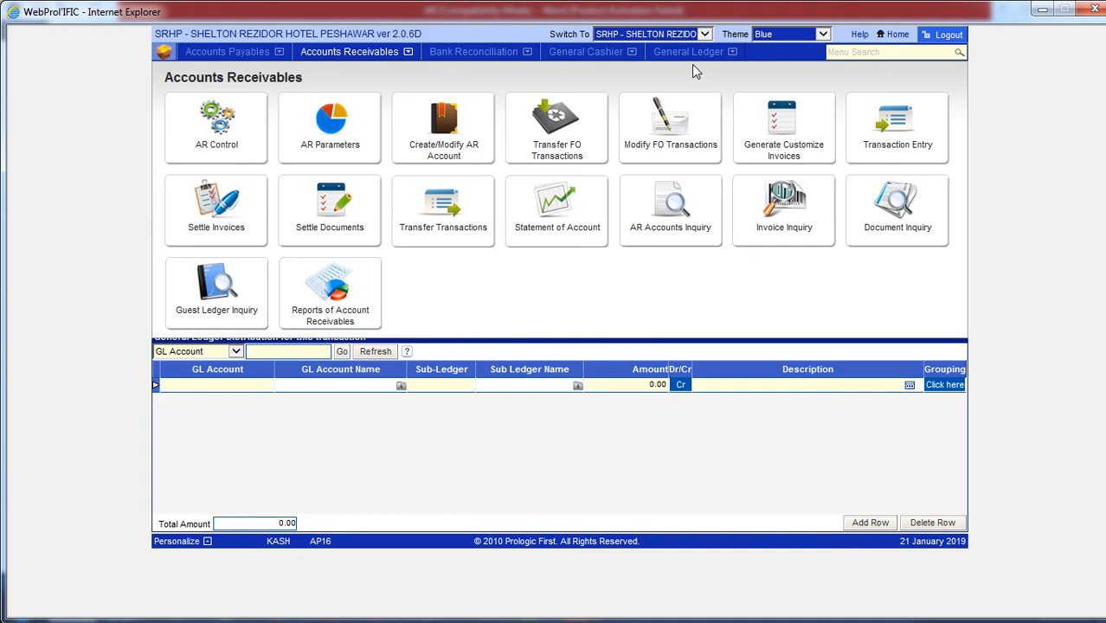
left_click(1042, 10)
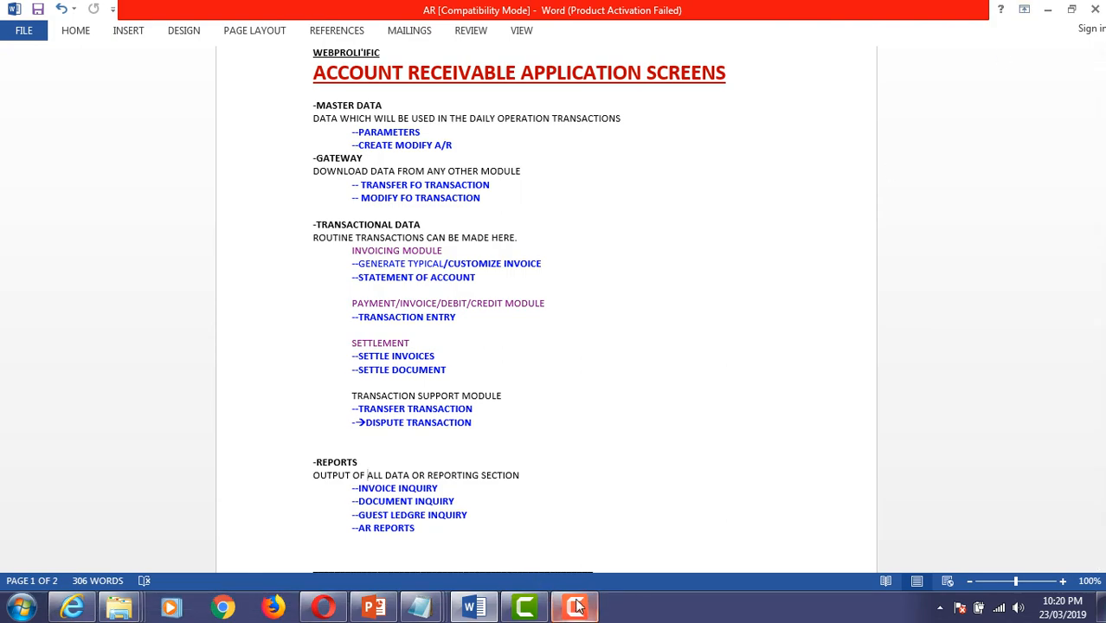